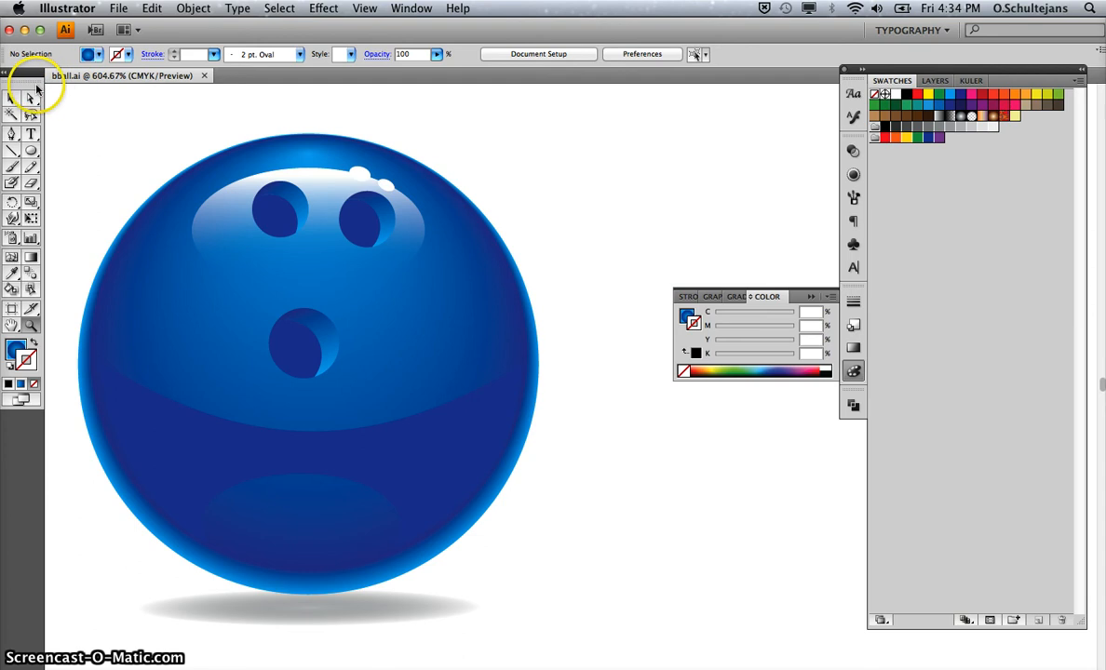
Select the entire blue bowling ball artwork, including its holes, highlights and shadow, and move it to the left side of the canvas.
{"action": "left_click", "coordinate": [31, 98]}
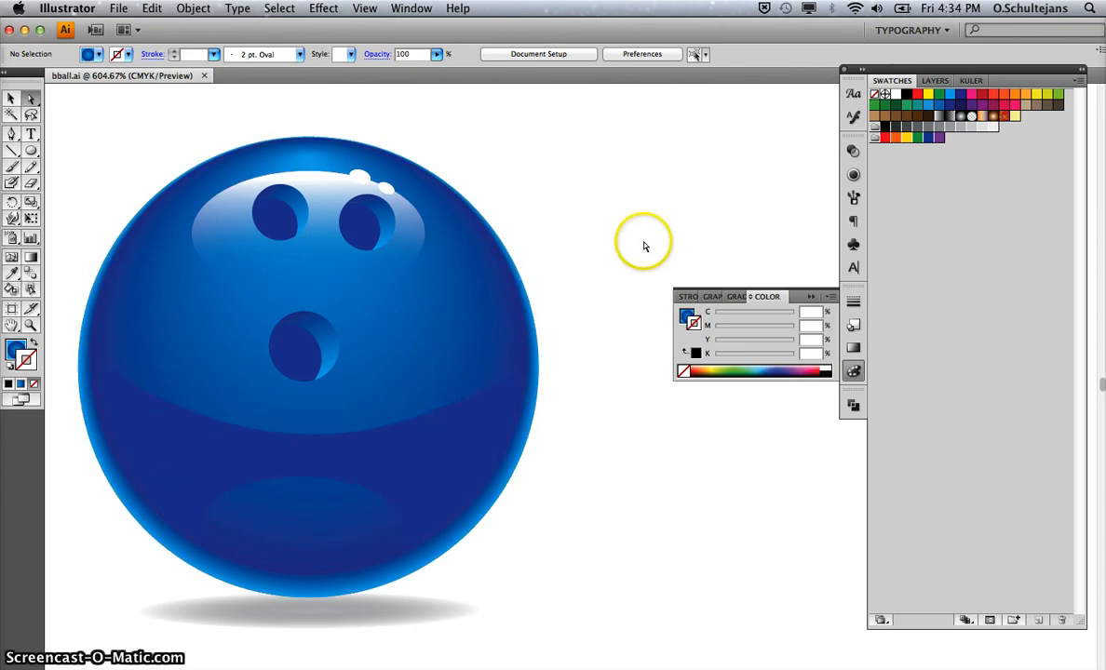
{"action": "key", "text": "super+minus"}
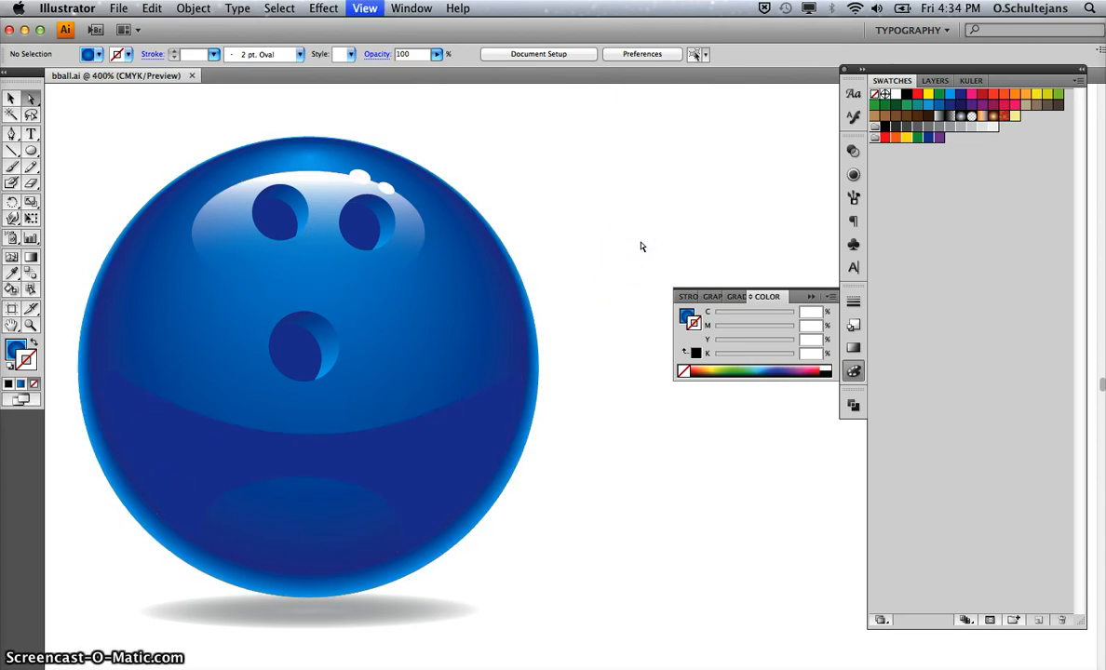
{"action": "left_click_drag", "start_coordinate": [264, 238], "coordinate": [570, 603]}
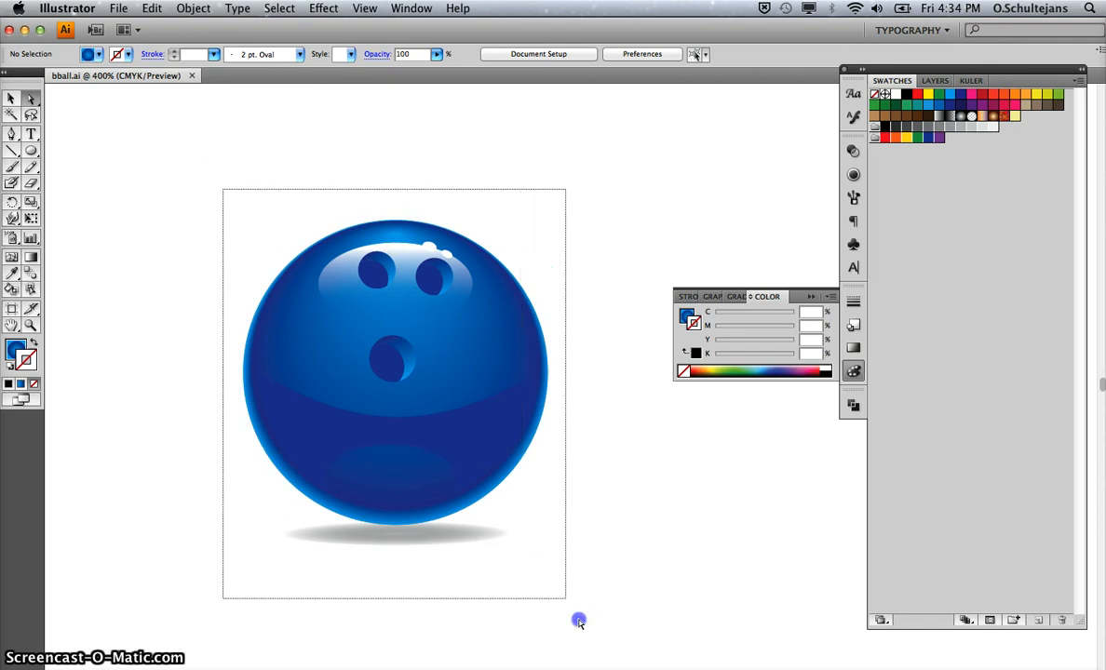
{"action": "left_click_drag", "start_coordinate": [429, 350], "coordinate": [223, 334]}
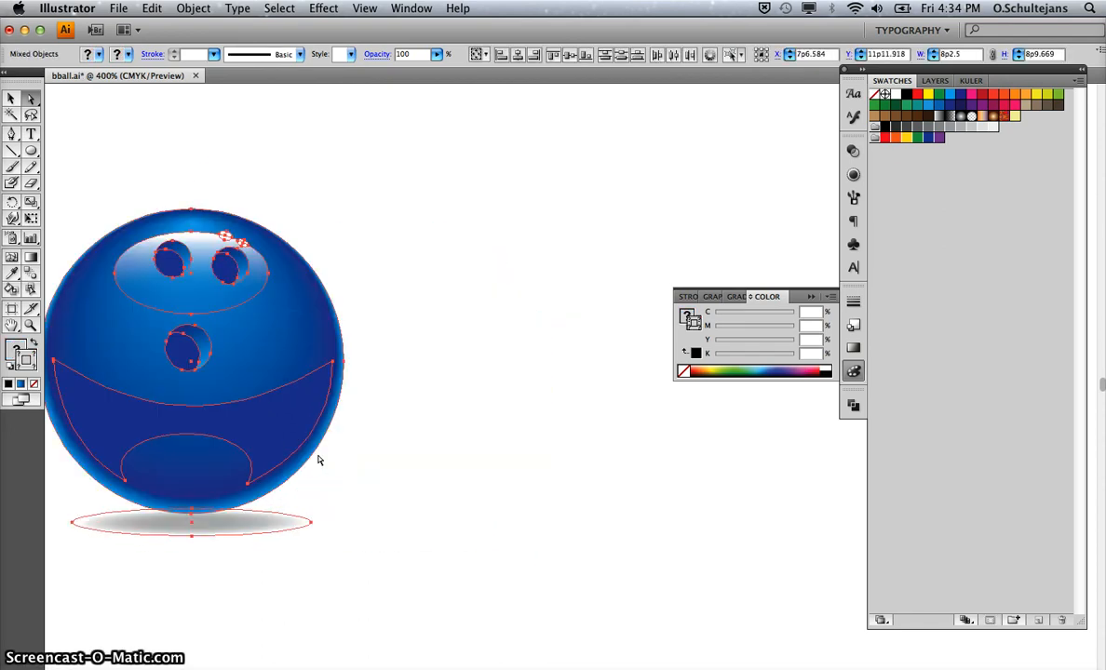
Scale the selected bowling ball down proportionally to about 1p7 wide and place it as a small reference clear of the canvas edge.
{"action": "left_click", "coordinate": [13, 96]}
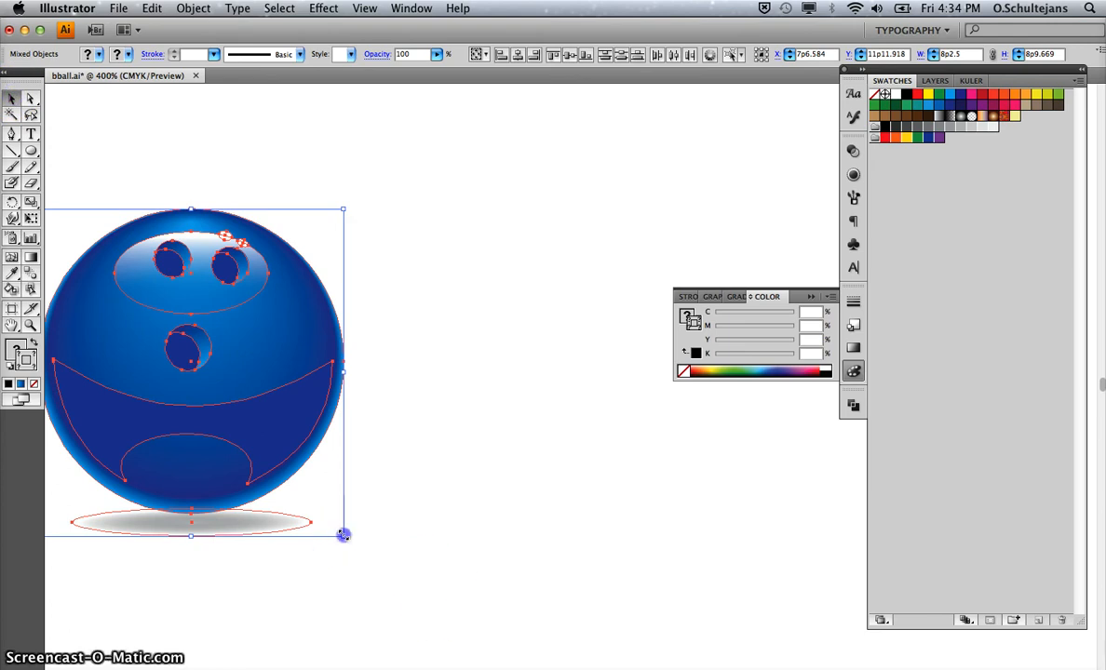
{"action": "left_click_drag", "start_coordinate": [343, 535], "coordinate": [100, 280]}
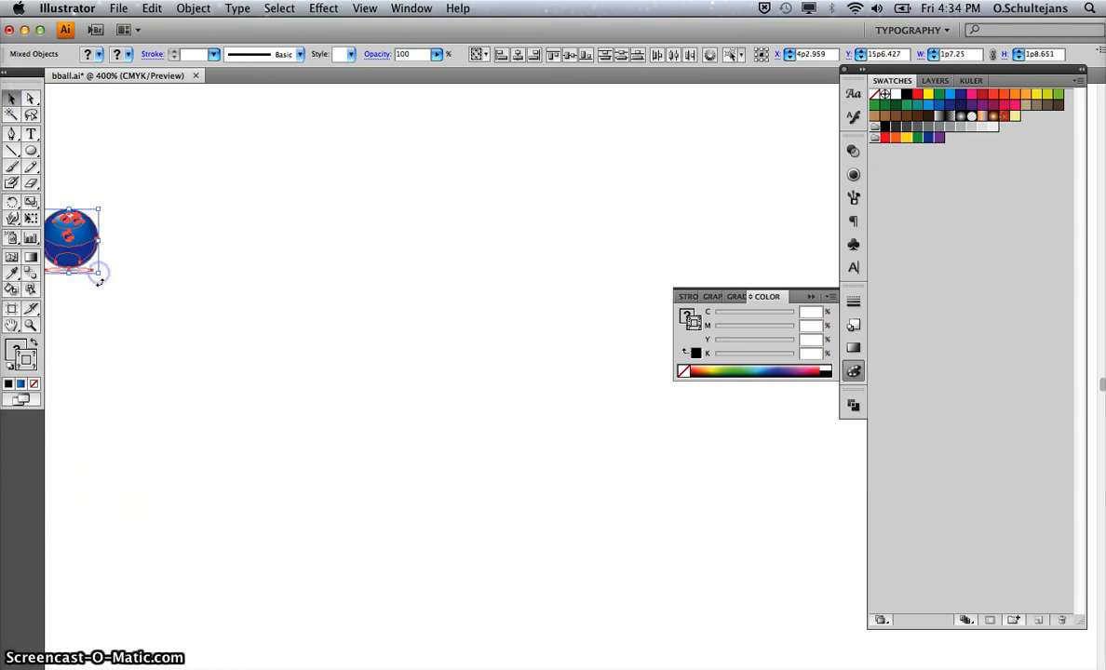
{"action": "left_click", "coordinate": [215, 284]}
{"action": "left_click_drag", "start_coordinate": [93, 223], "coordinate": [164, 259]}
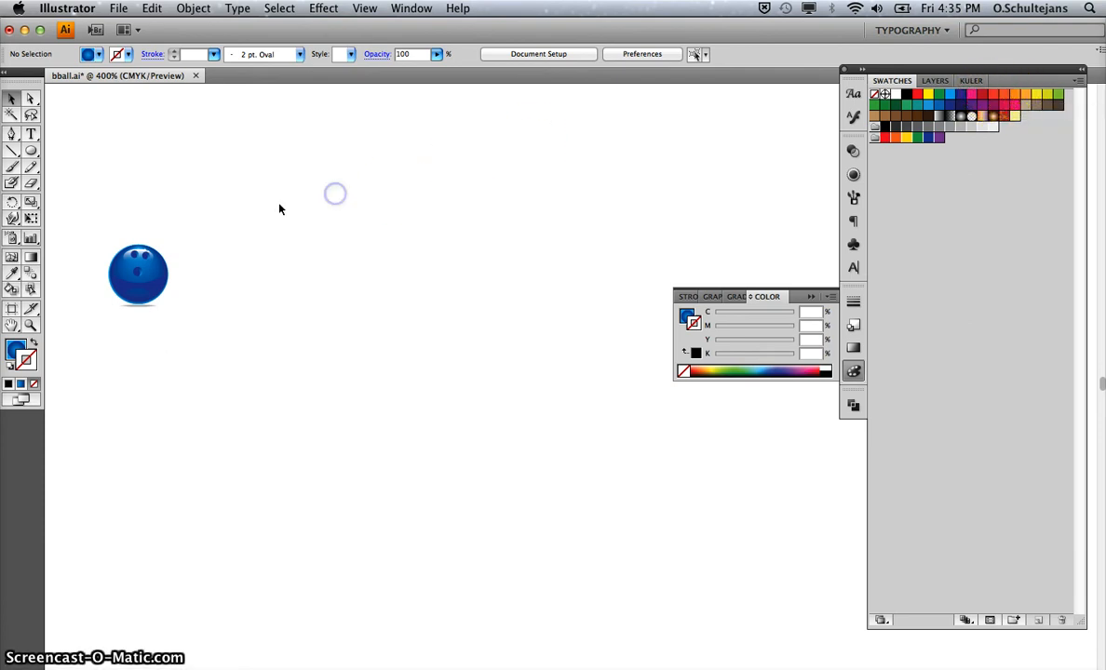
{"action": "left_click", "coordinate": [31, 151]}
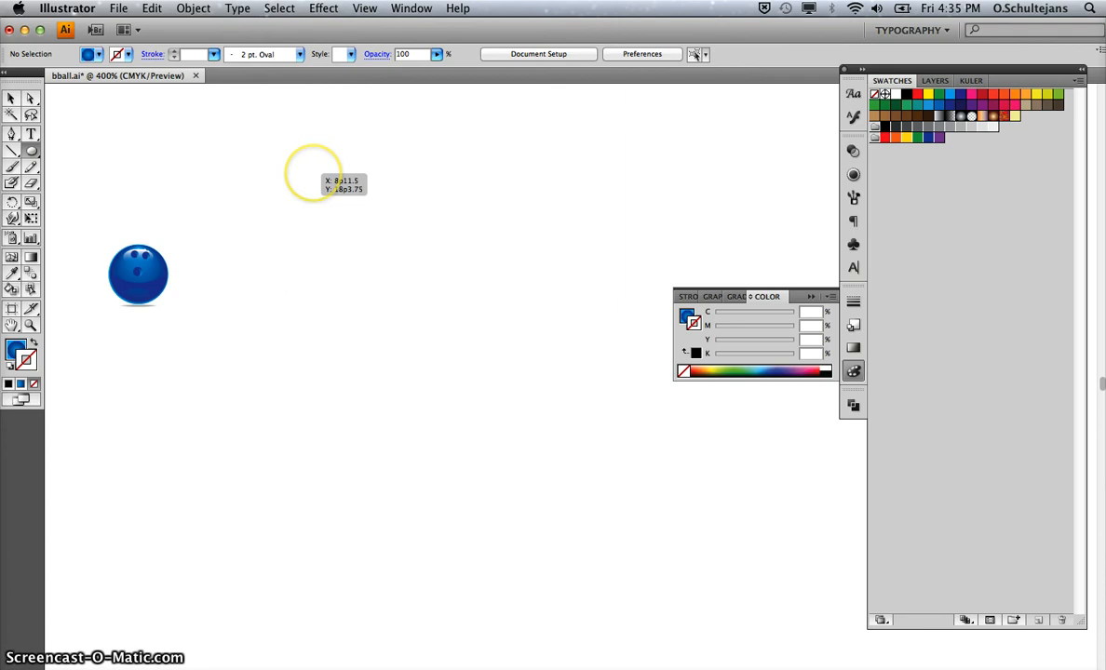
{"action": "left_click_drag", "start_coordinate": [313, 174], "coordinate": [650, 500]}
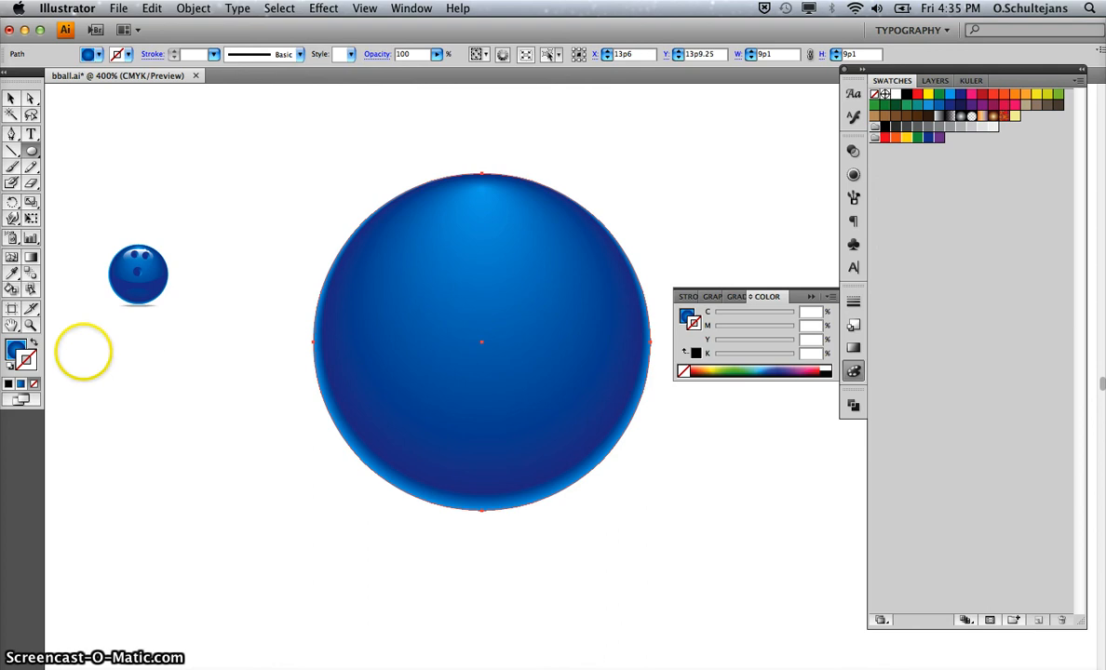
{"action": "left_click", "coordinate": [18, 351]}
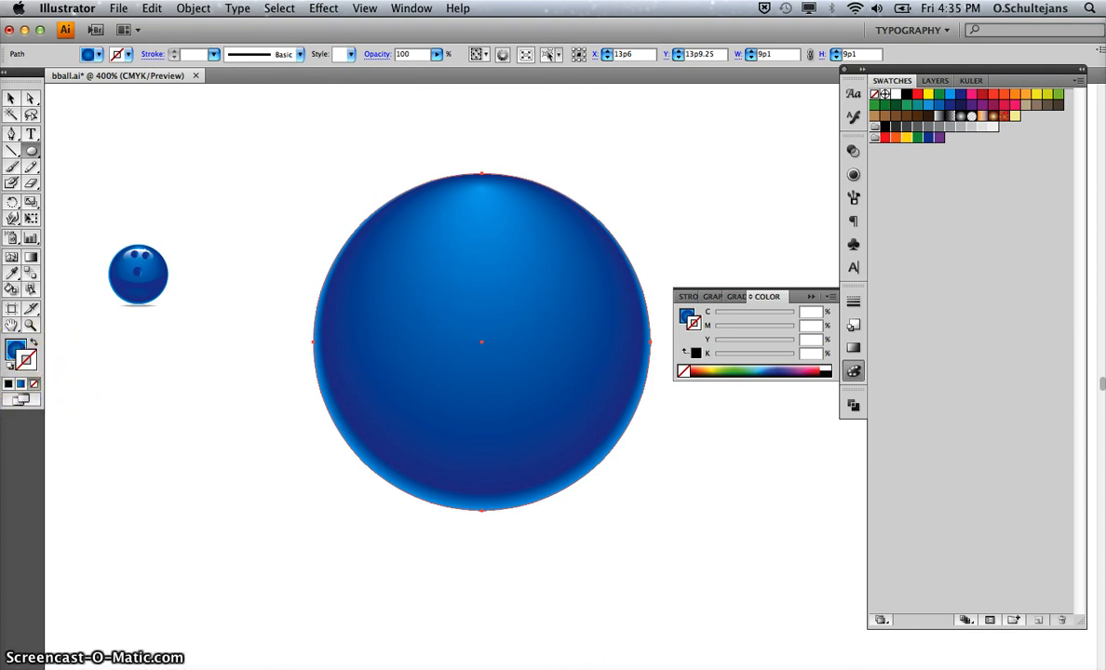
{"action": "key", "text": "Delete"}
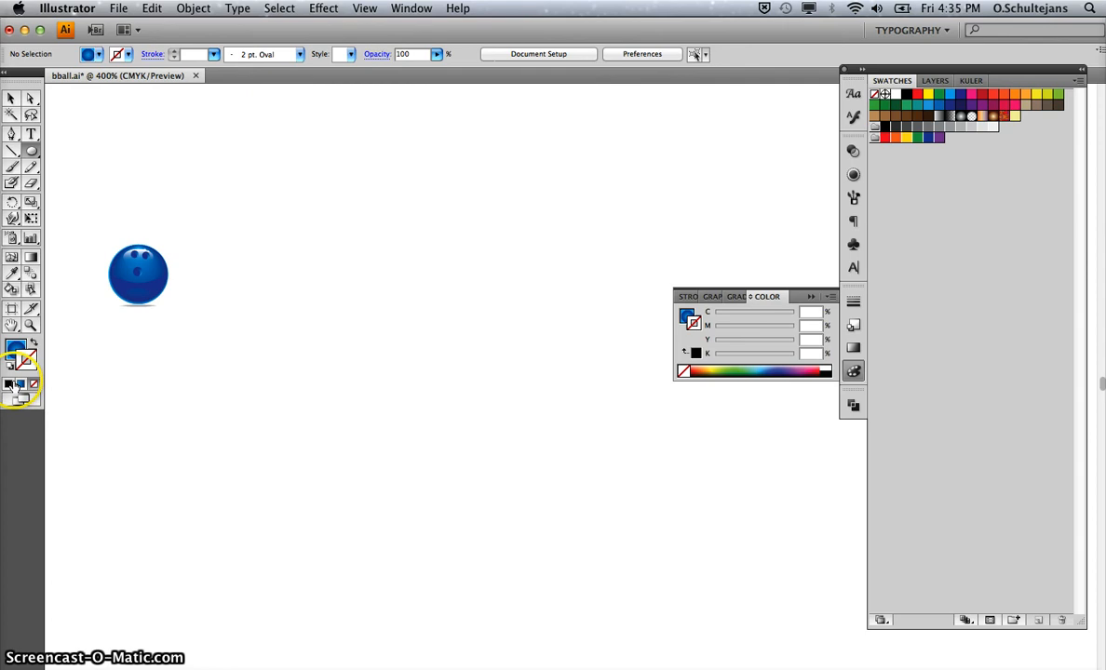
Set the stroke to solid black, strip the blue fill gradient down to two stops and change its type to Linear.
{"action": "left_click", "coordinate": [11, 385]}
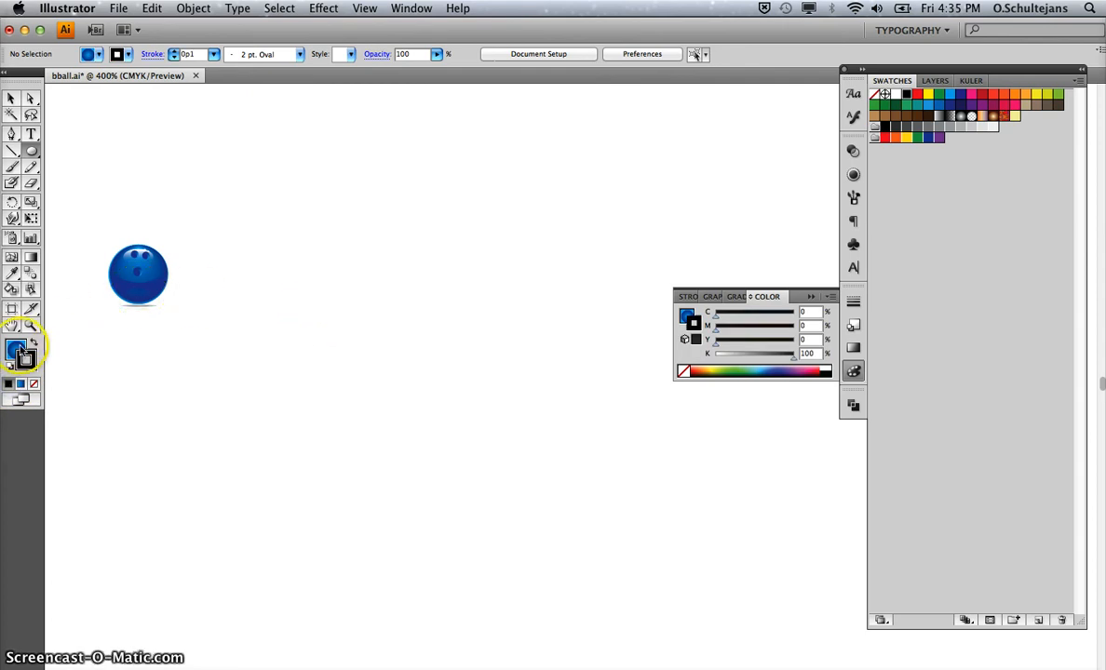
{"action": "left_click", "coordinate": [16, 351]}
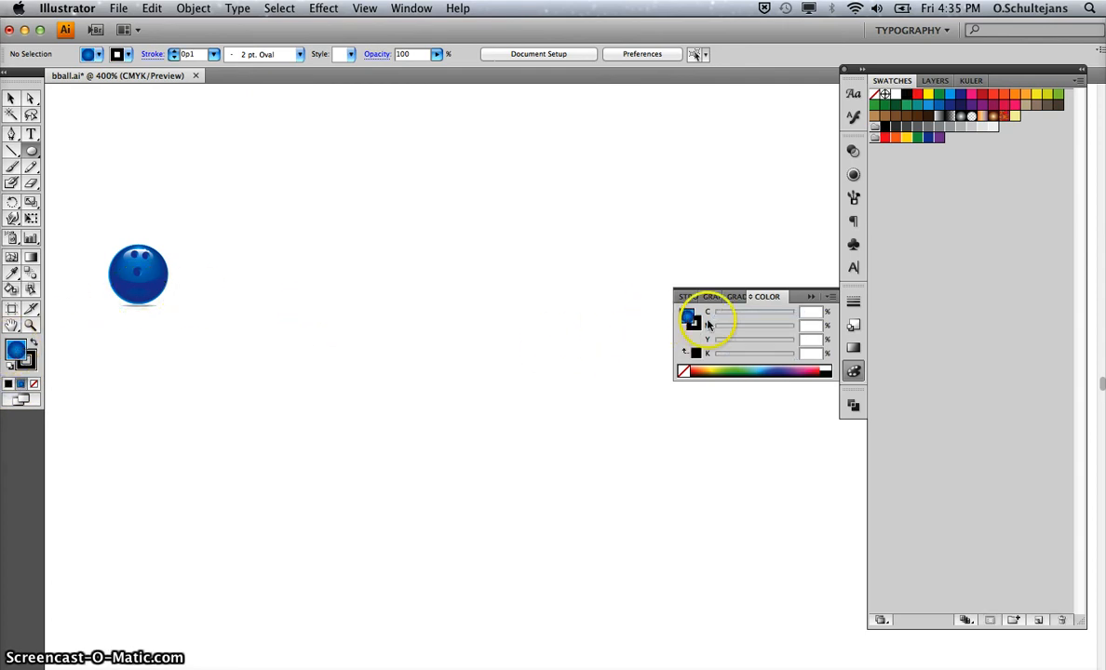
{"action": "left_click", "coordinate": [736, 297]}
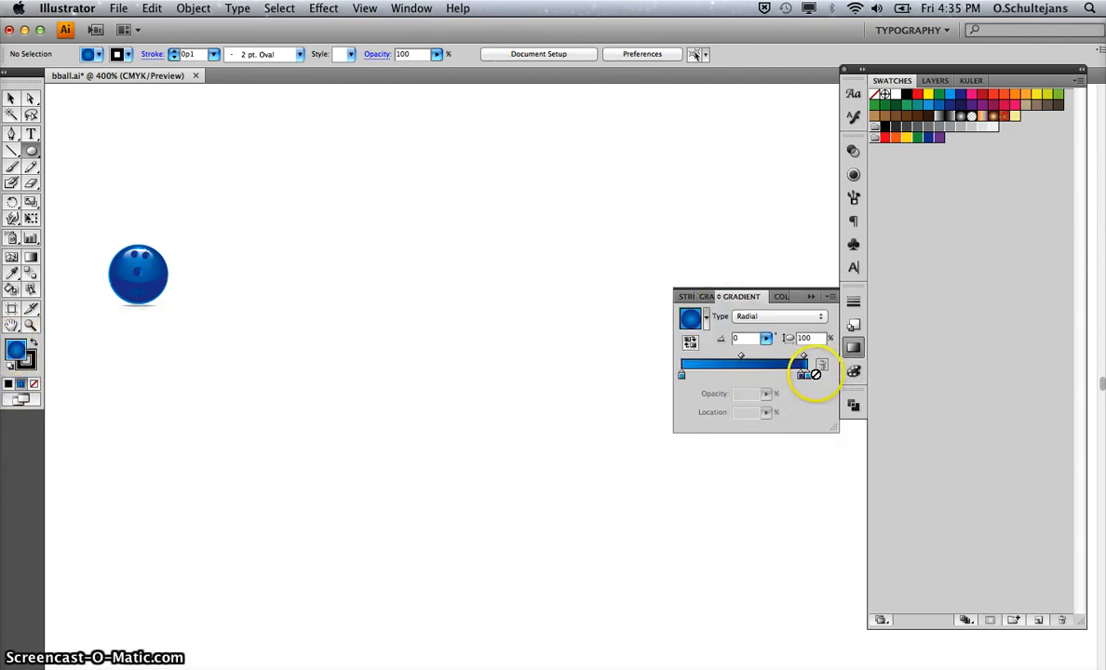
{"action": "left_click_drag", "start_coordinate": [807, 376], "coordinate": [806, 482]}
{"action": "left_click_drag", "start_coordinate": [800, 375], "coordinate": [802, 416]}
{"action": "left_click", "coordinate": [743, 317]}
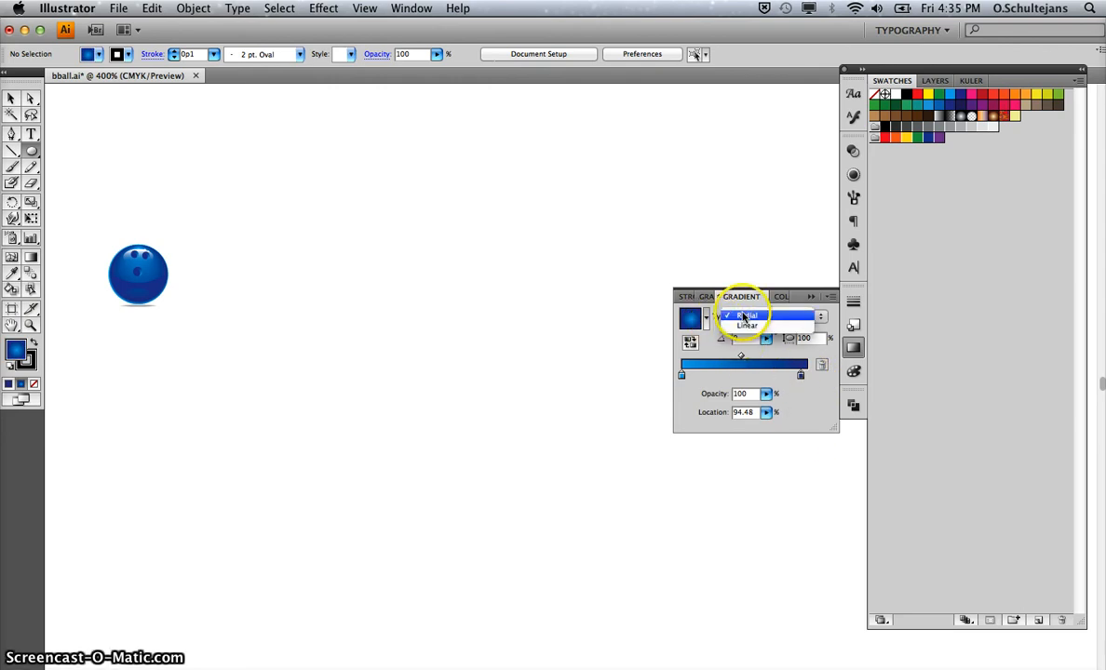
{"action": "left_click", "coordinate": [745, 326]}
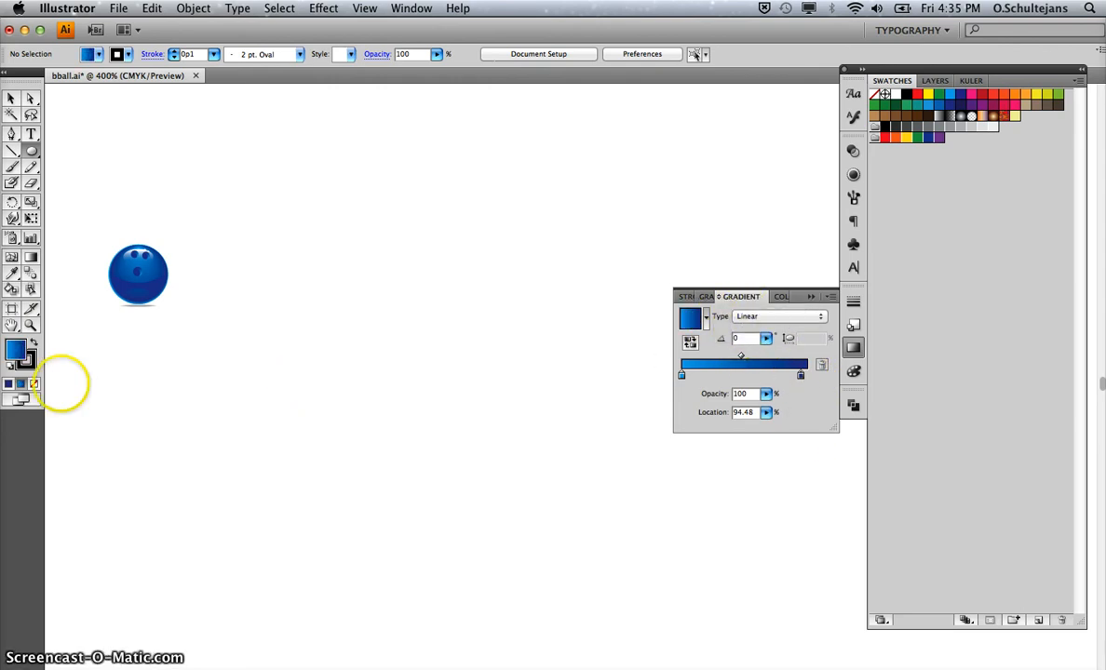
Draw a circle about 8p2 wide beside the small bowling ball and give it the default white fill and black stroke.
{"action": "left_click", "coordinate": [8, 383]}
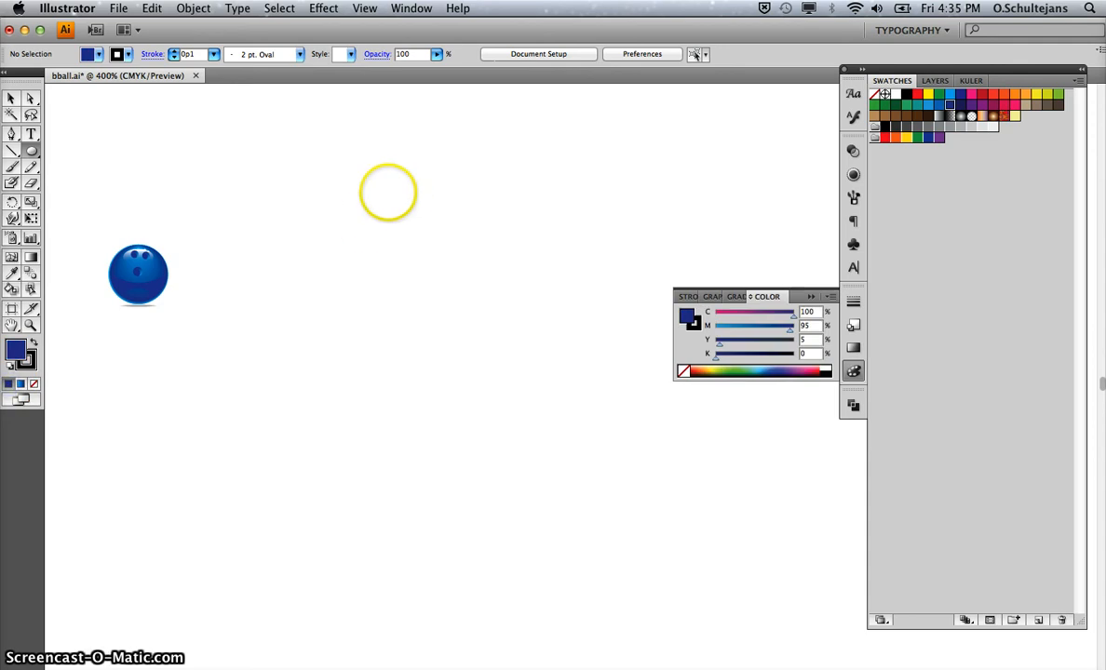
{"action": "left_click_drag", "start_coordinate": [321, 181], "coordinate": [548, 481]}
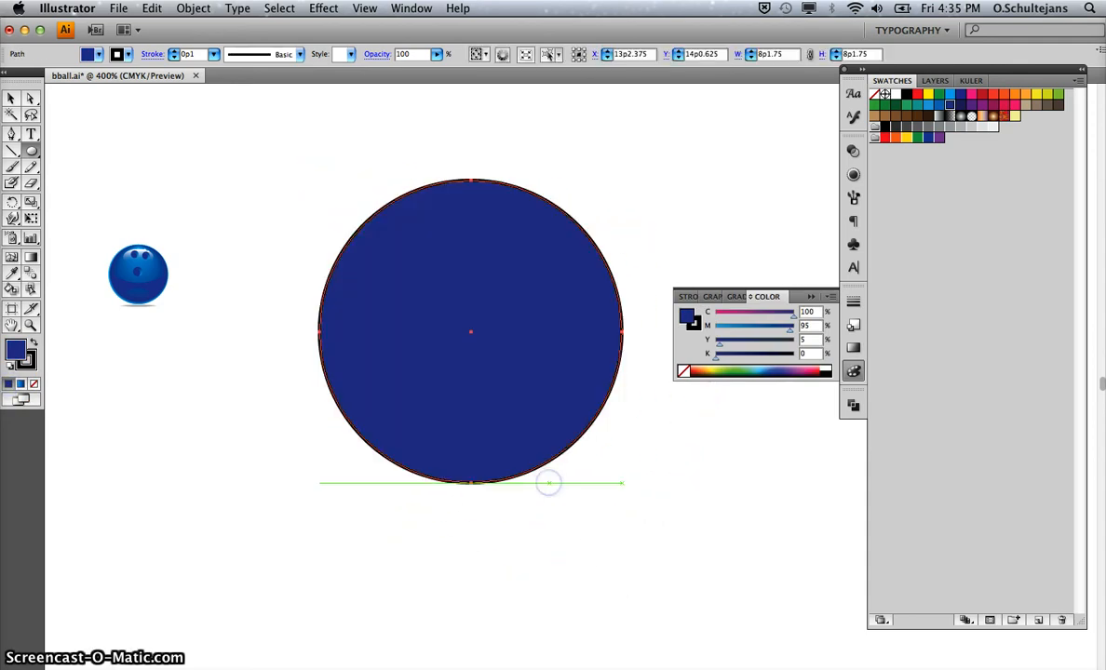
{"action": "left_click", "coordinate": [9, 367]}
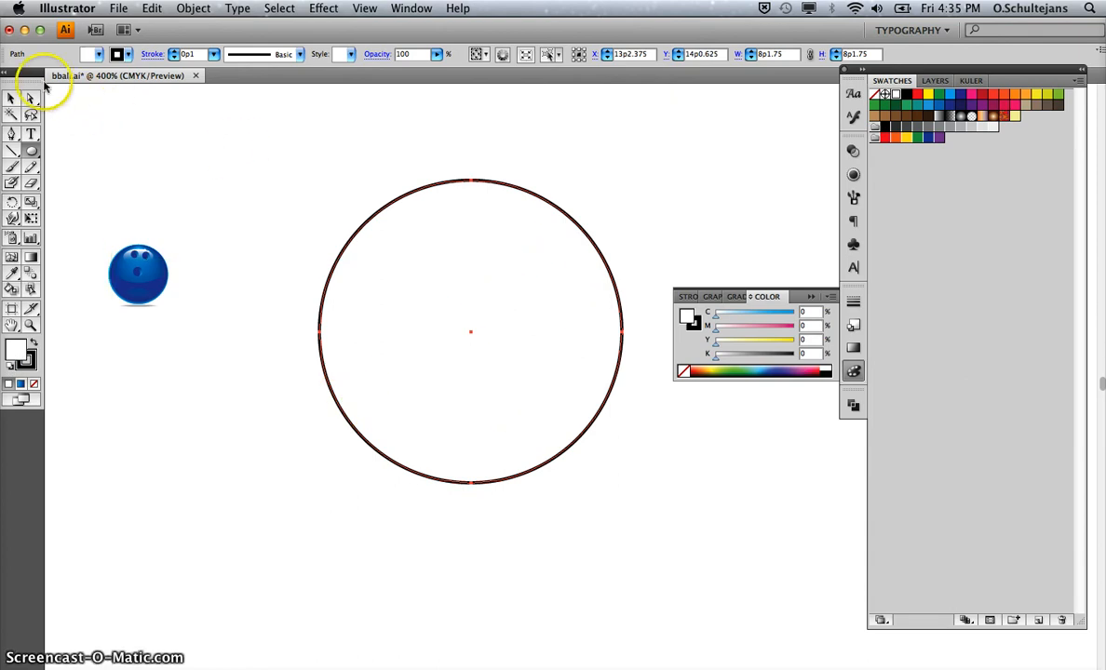
Enlarge the circle proportionally to about 9p8 wide and remove its stroke.
{"action": "left_click", "coordinate": [11, 98]}
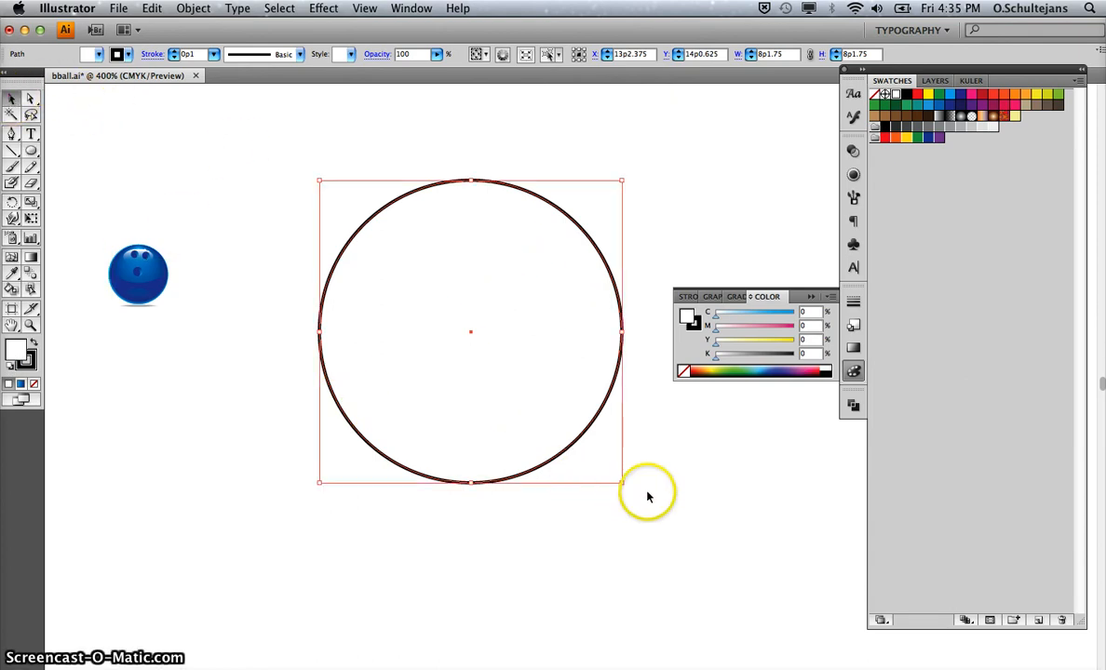
{"action": "left_click_drag", "start_coordinate": [621, 483], "coordinate": [676, 538]}
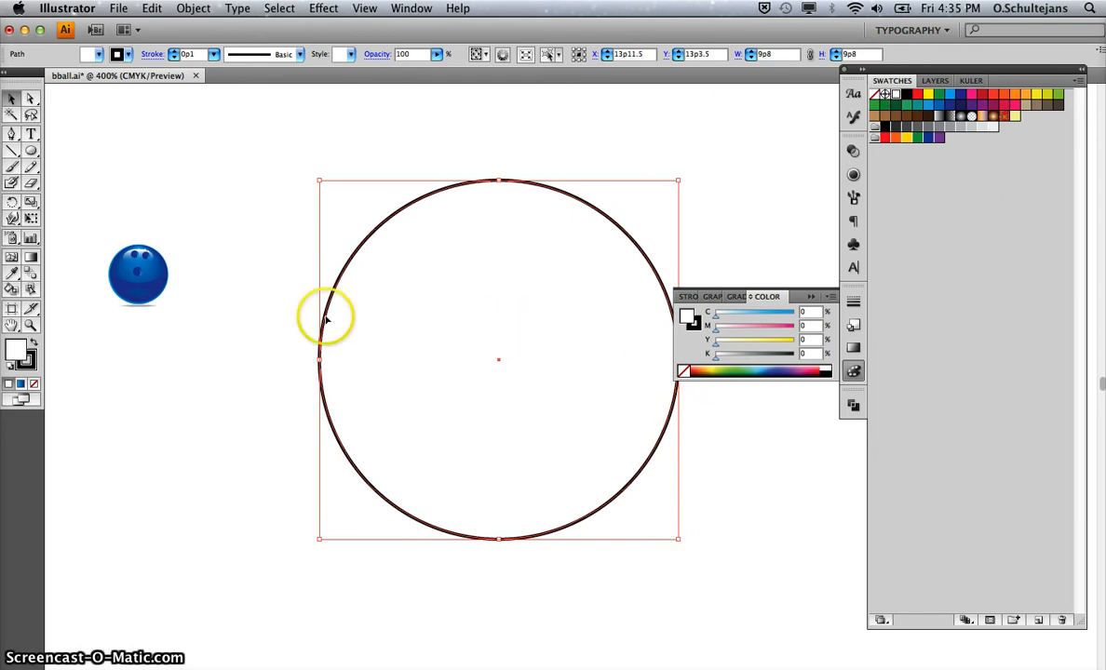
{"action": "left_click", "coordinate": [30, 359]}
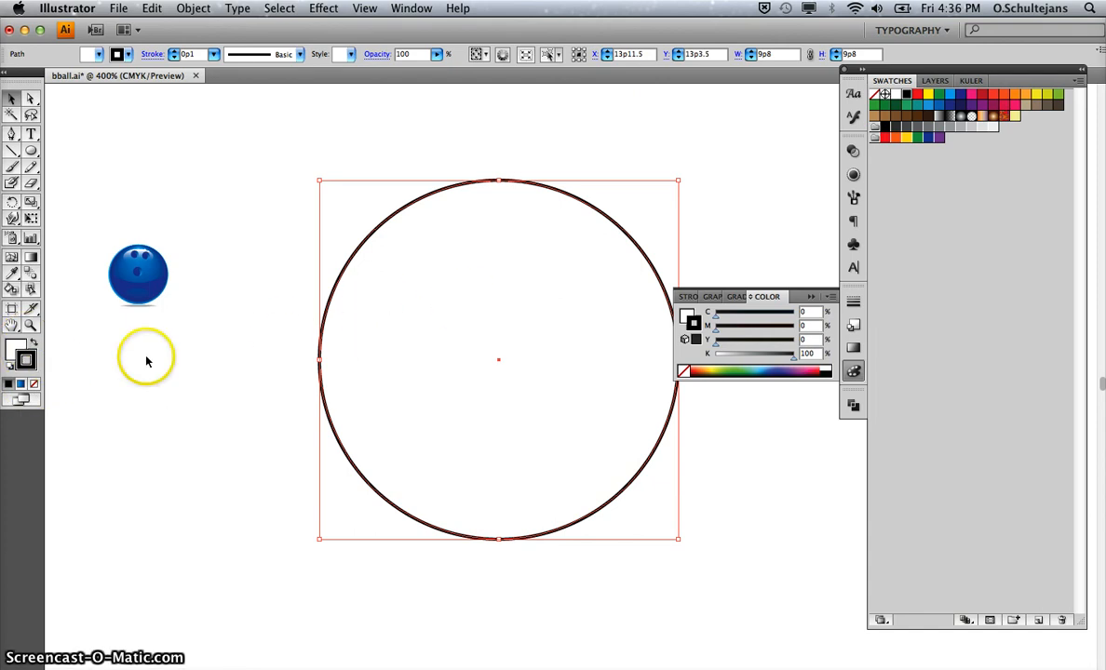
{"action": "left_click", "coordinate": [35, 384]}
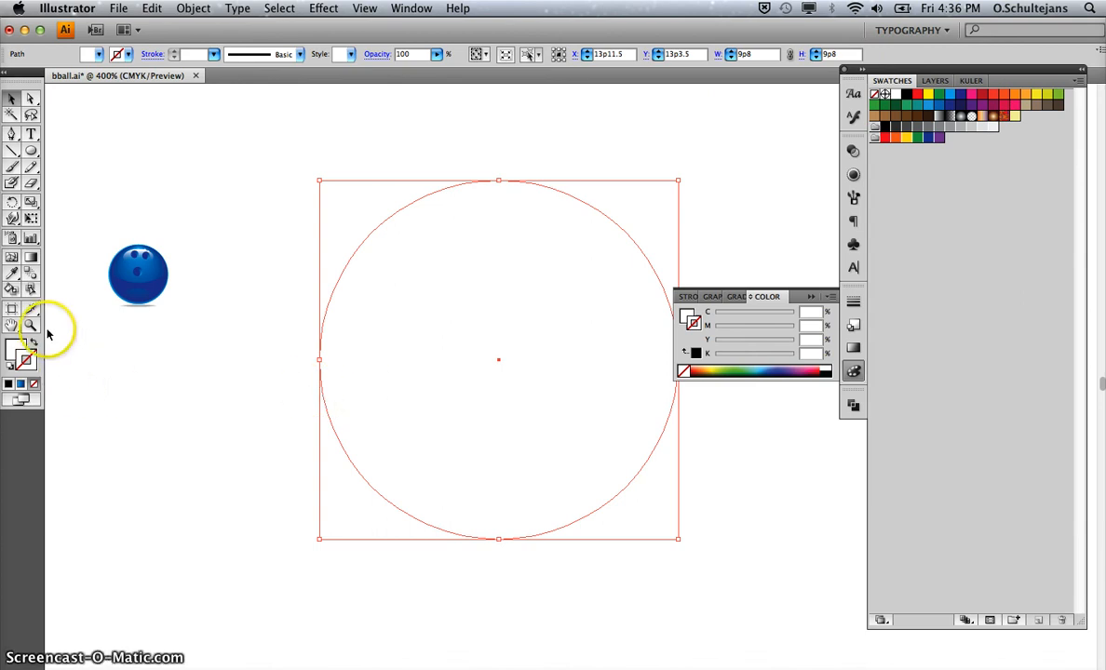
Fill the large circle with the blue gradient and set the gradient type to Radial.
{"action": "left_click", "coordinate": [20, 385]}
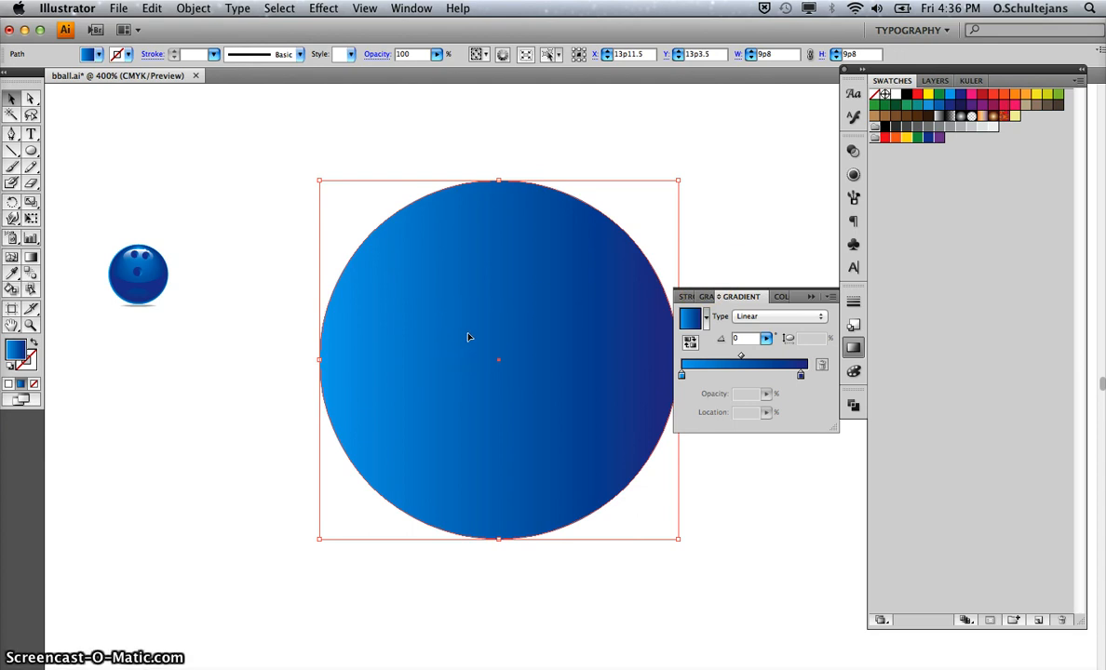
{"action": "left_click", "coordinate": [778, 318]}
{"action": "left_click", "coordinate": [771, 308]}
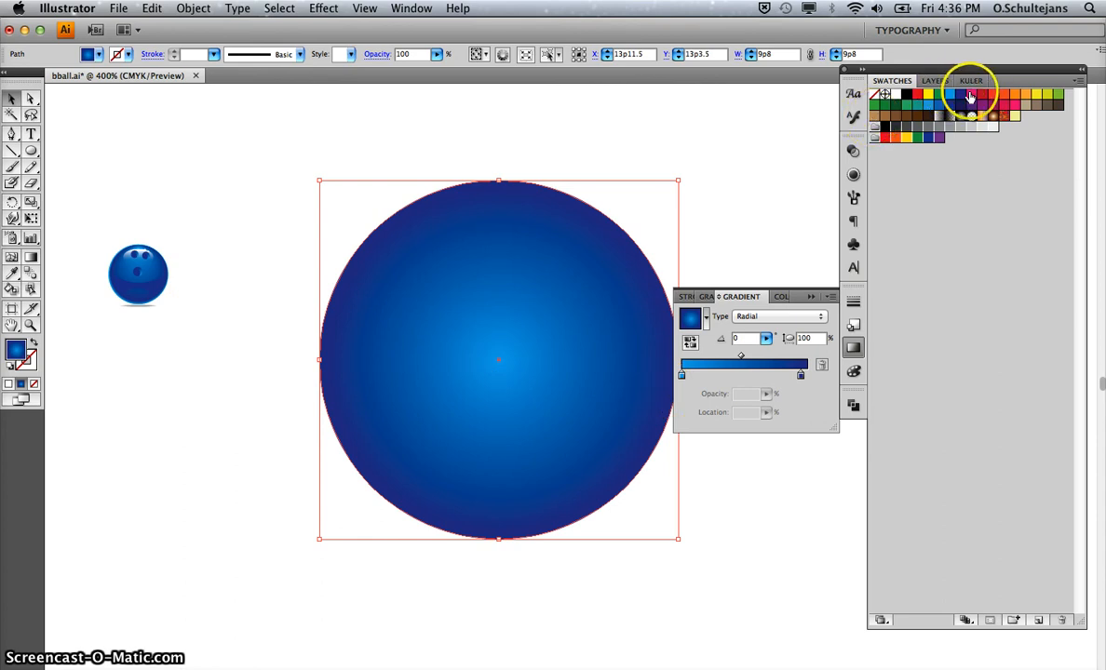
Recolour the circle's radial gradient with an orange inner stop and a dark red outer stop at 100% location.
{"action": "left_click_drag", "start_coordinate": [979, 97], "coordinate": [896, 284]}
{"action": "left_click_drag", "start_coordinate": [802, 376], "coordinate": [801, 375]}
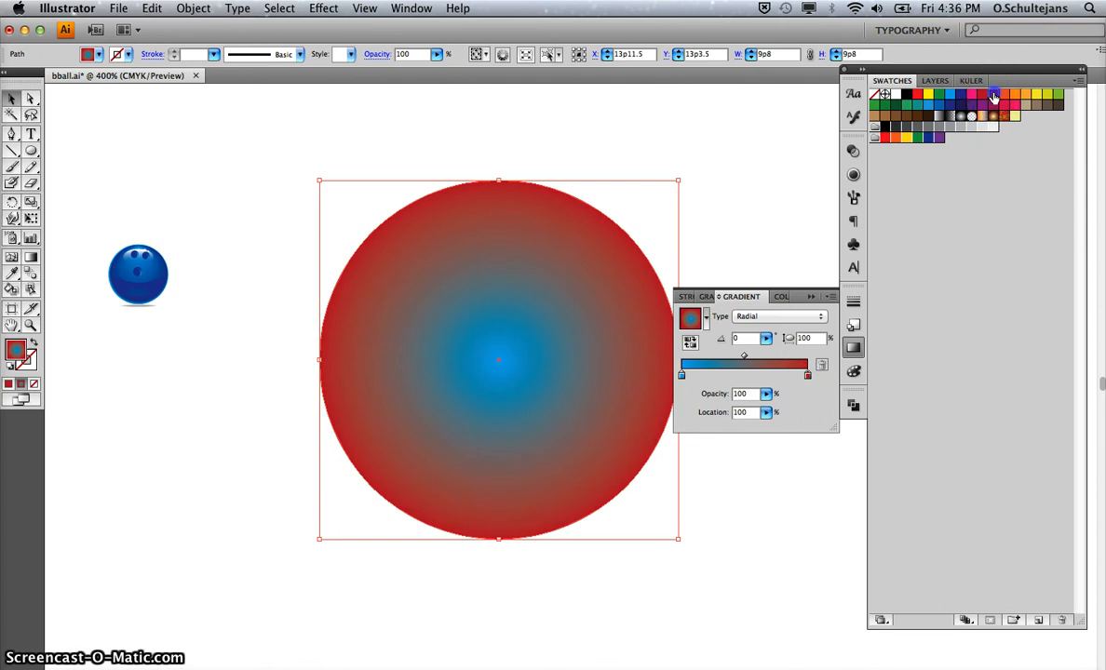
{"action": "left_click_drag", "start_coordinate": [808, 257], "coordinate": [681, 375]}
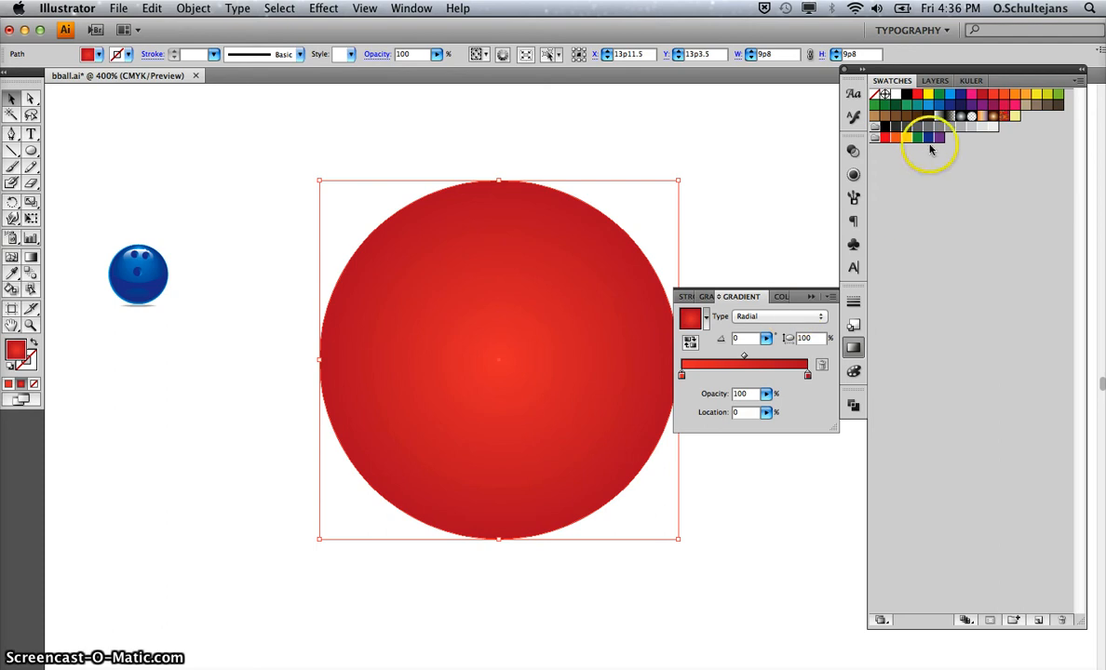
{"action": "left_click_drag", "start_coordinate": [1004, 96], "coordinate": [682, 376]}
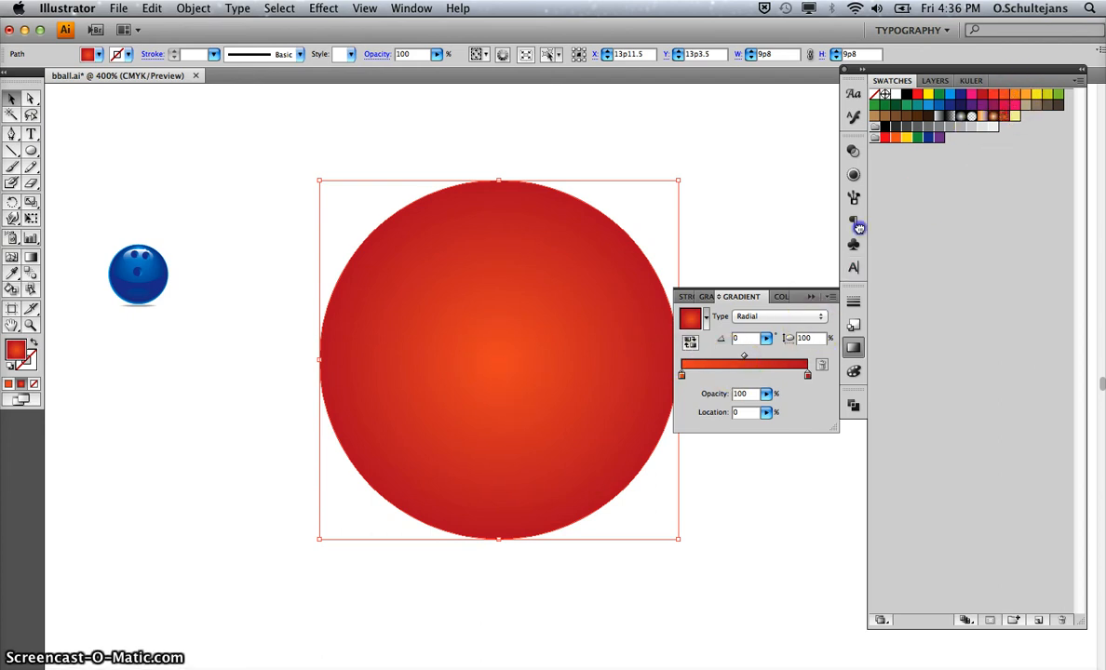
{"action": "left_click_drag", "start_coordinate": [857, 227], "coordinate": [682, 376]}
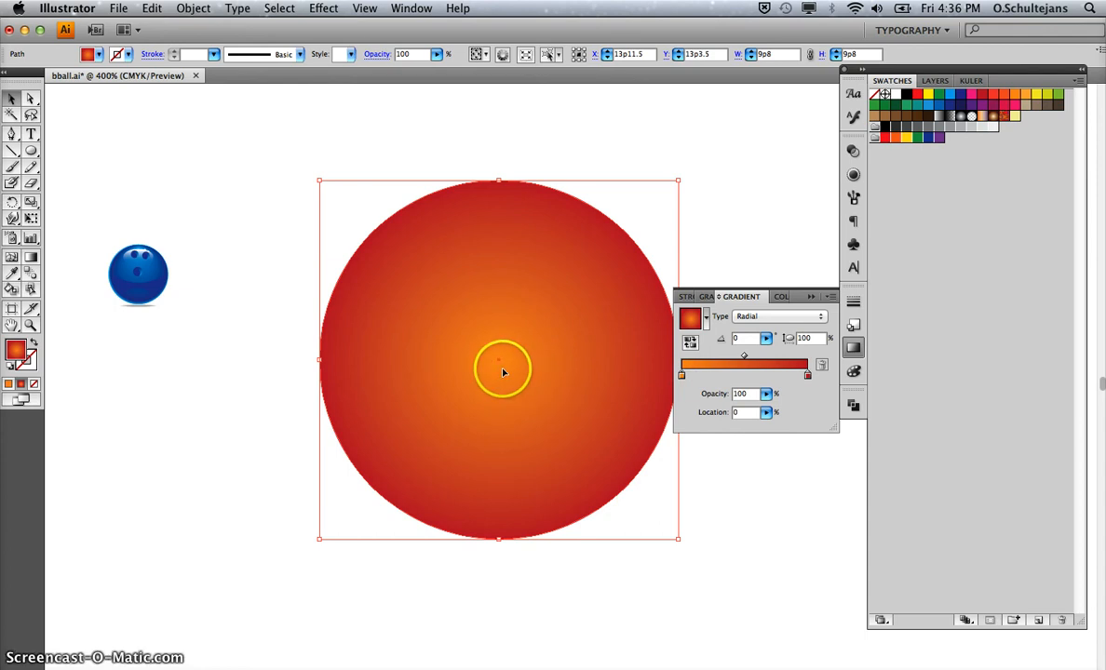
Reposition the radial gradient's centre near the circle's top with the Gradient tool, using a slightly smaller radius and an angle of about -88°.
{"action": "left_click", "coordinate": [31, 257]}
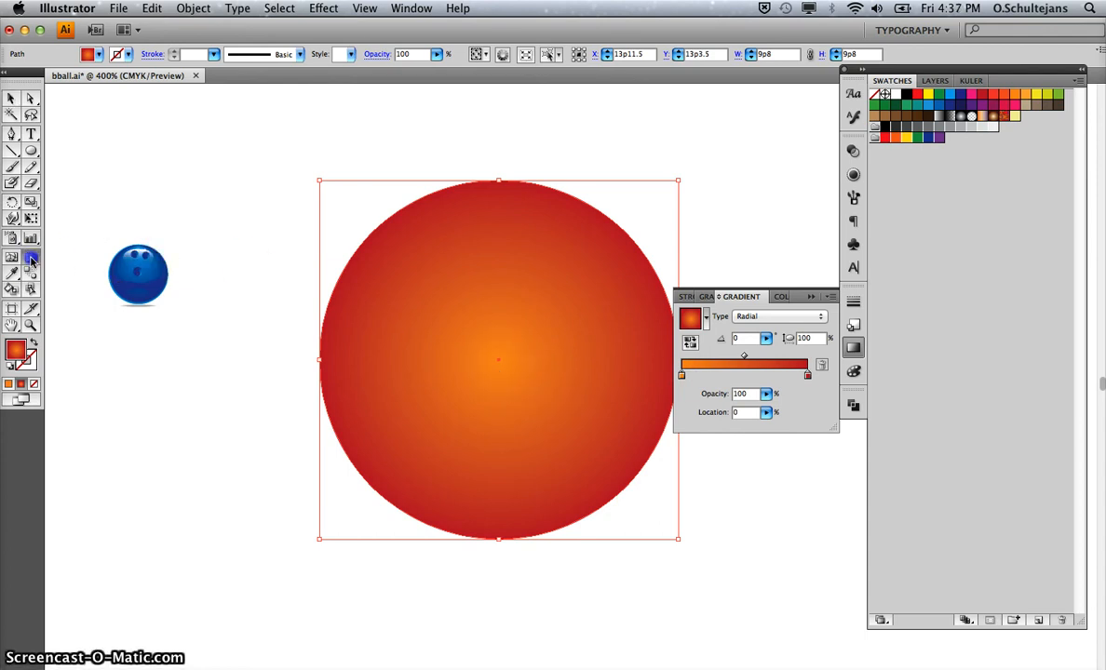
{"action": "left_click", "coordinate": [496, 359]}
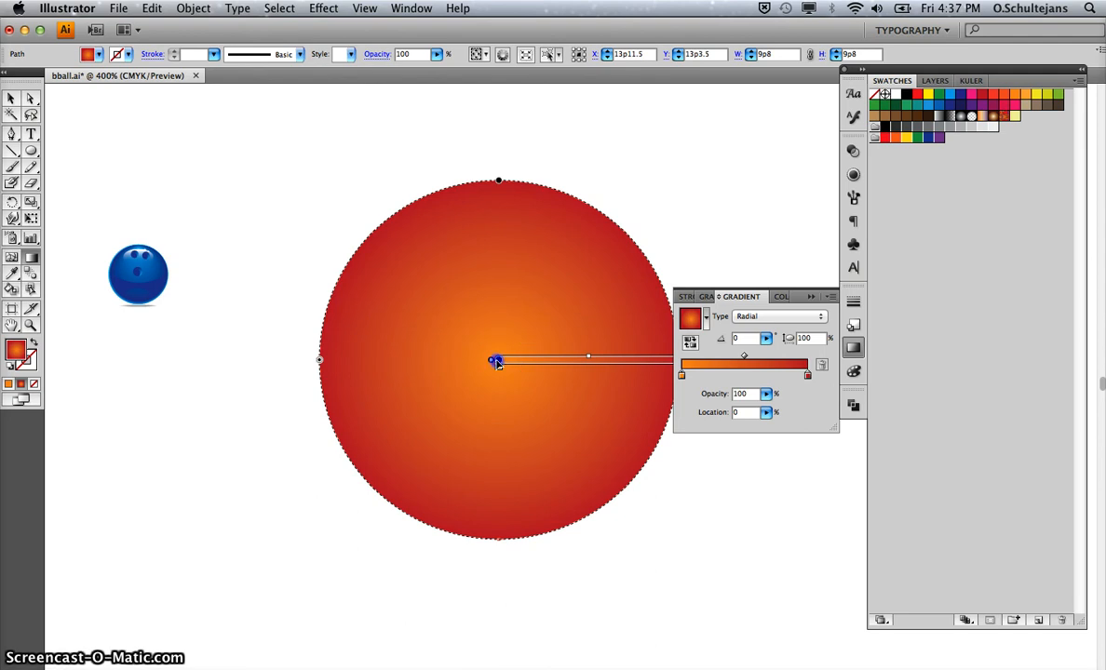
{"action": "mouse_move", "coordinate": [496, 362]}
{"action": "left_mouse_down"}
{"action": "mouse_move", "coordinate": [493, 270]}
{"action": "mouse_move", "coordinate": [480, 344]}
{"action": "mouse_move", "coordinate": [500, 213]}
{"action": "left_mouse_up"}
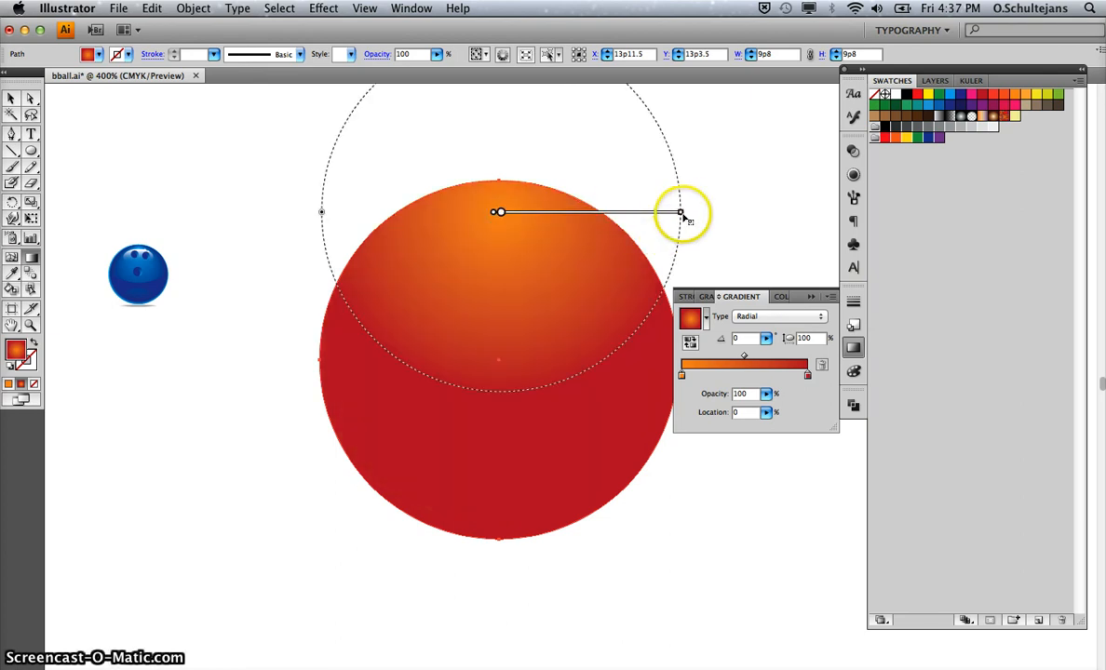
{"action": "left_click_drag", "start_coordinate": [684, 216], "coordinate": [659, 285]}
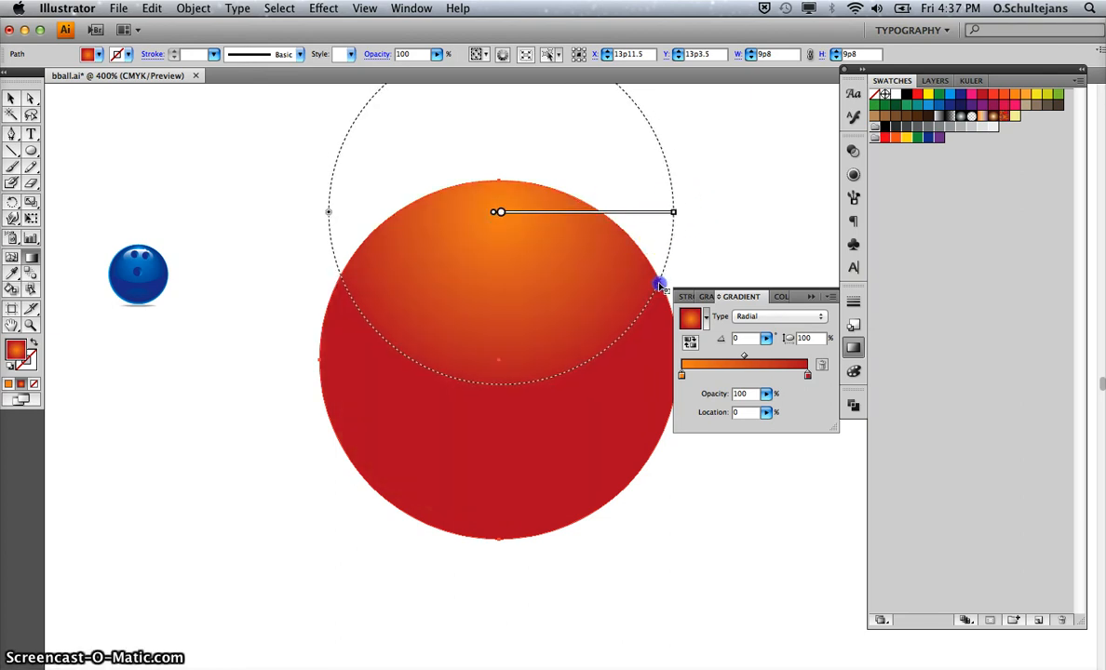
{"action": "left_click", "coordinate": [674, 213]}
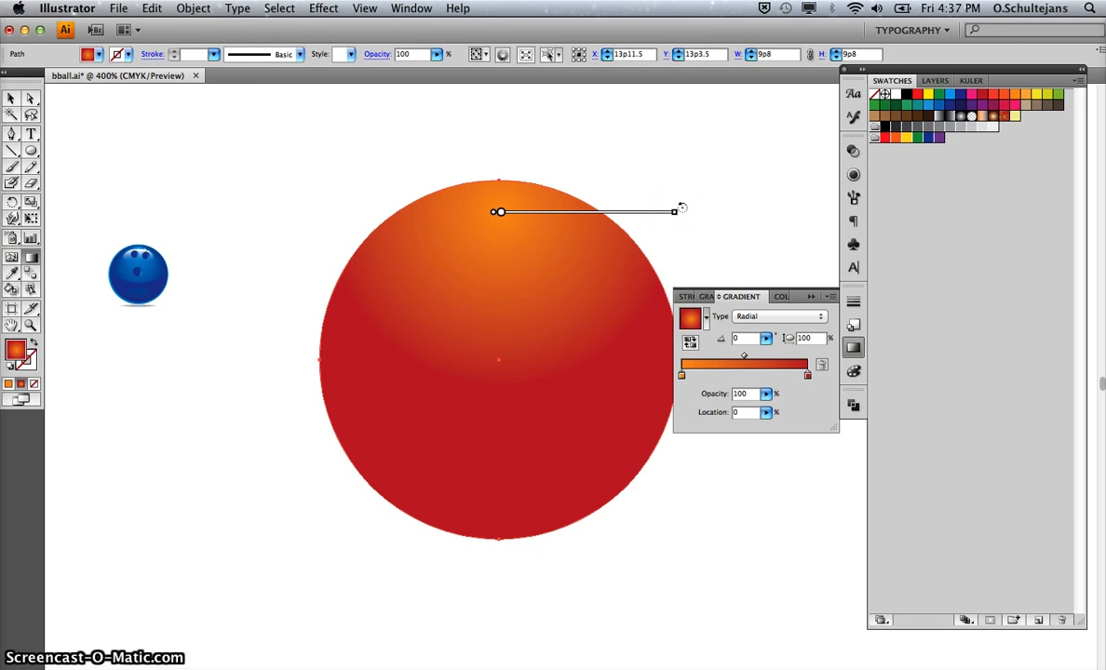
{"action": "mouse_move", "coordinate": [682, 207]}
{"action": "left_mouse_down"}
{"action": "mouse_move", "coordinate": [679, 284]}
{"action": "mouse_move", "coordinate": [504, 417]}
{"action": "left_mouse_up"}
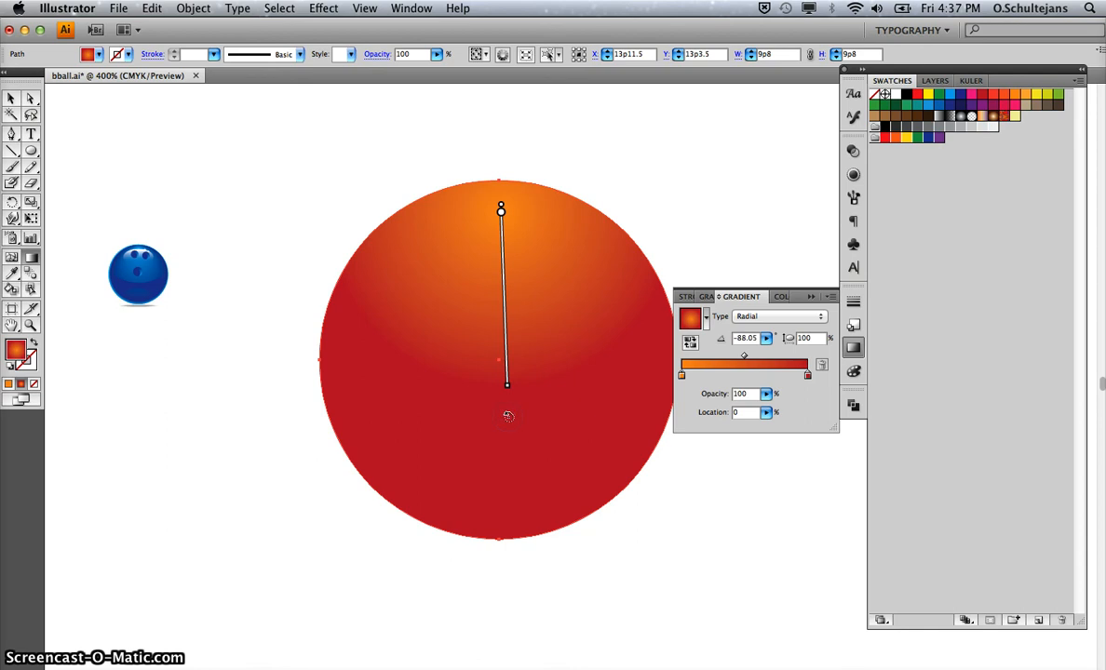
Move the radial gradient's origin to the middle of the large circle and set its radius just inside the circle's edge.
{"action": "left_click_drag", "start_coordinate": [500, 216], "coordinate": [496, 363]}
{"action": "left_click", "coordinate": [496, 521]}
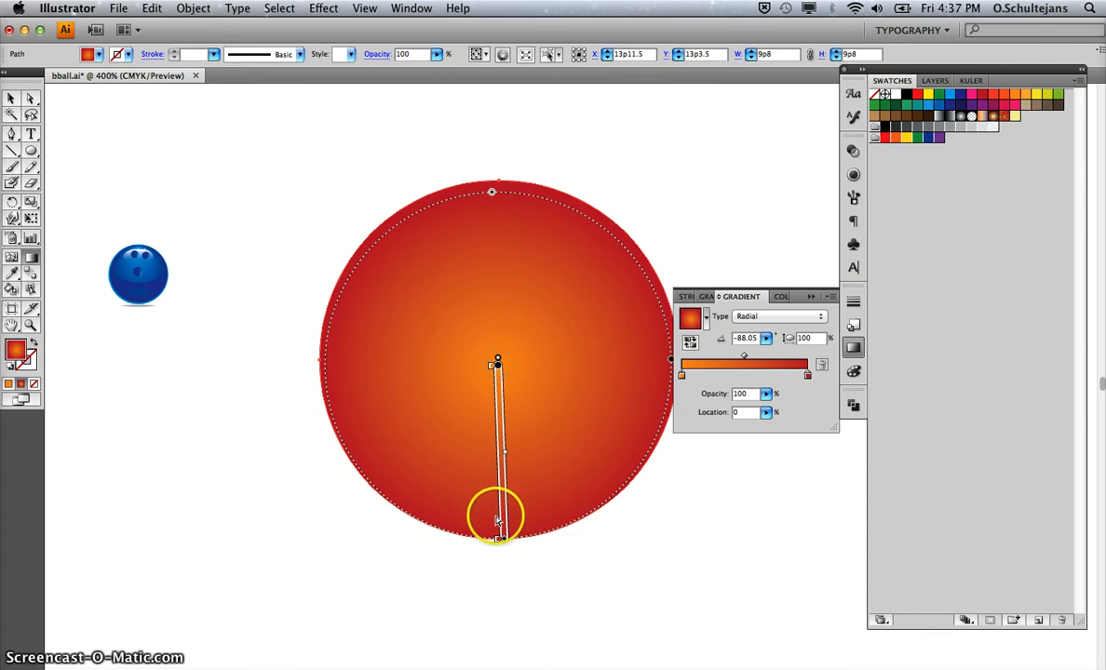
{"action": "left_click_drag", "start_coordinate": [496, 519], "coordinate": [503, 539]}
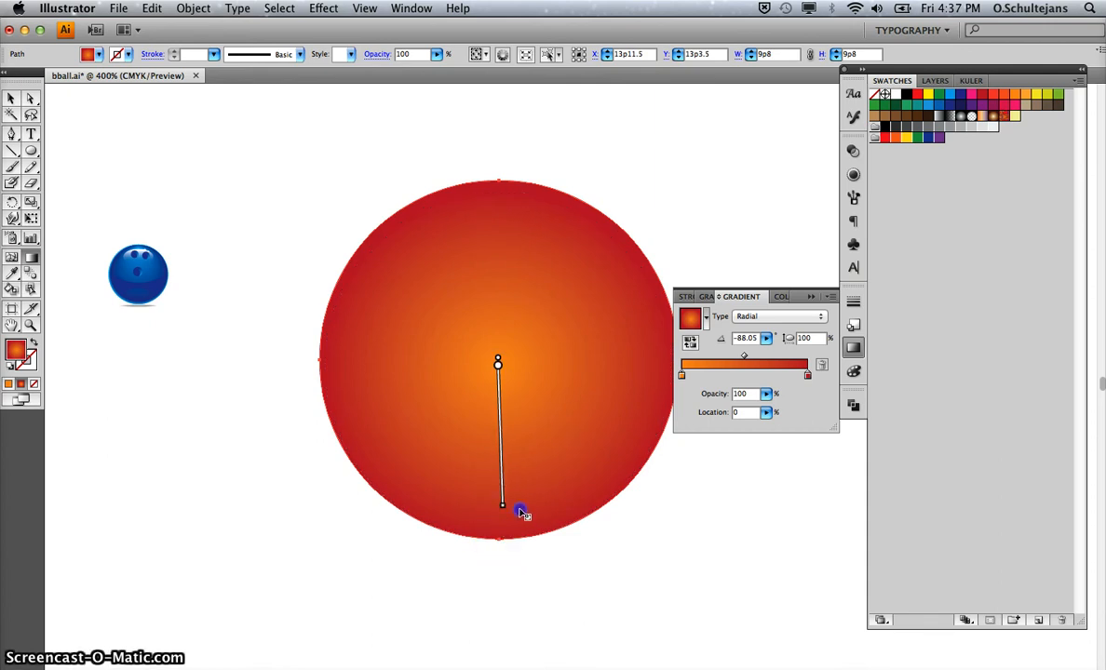
{"action": "left_click_drag", "start_coordinate": [511, 522], "coordinate": [510, 527]}
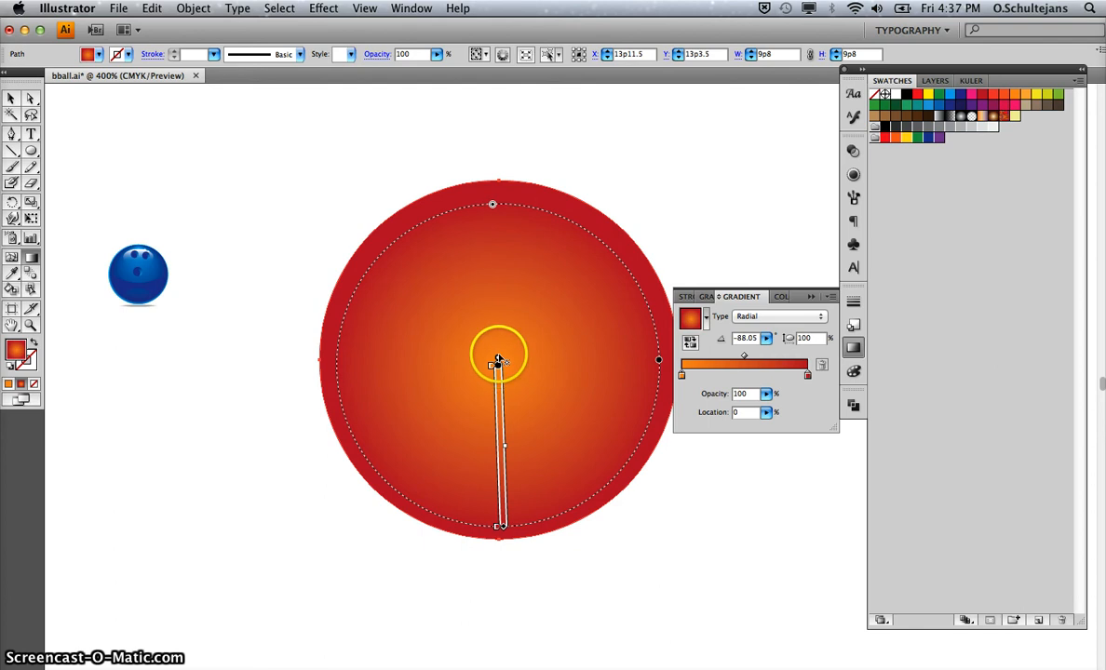
Shift only the gradient's focal point up to the top of its ring and straighten the gradient line to near vertical.
{"action": "left_click_drag", "start_coordinate": [498, 356], "coordinate": [496, 199]}
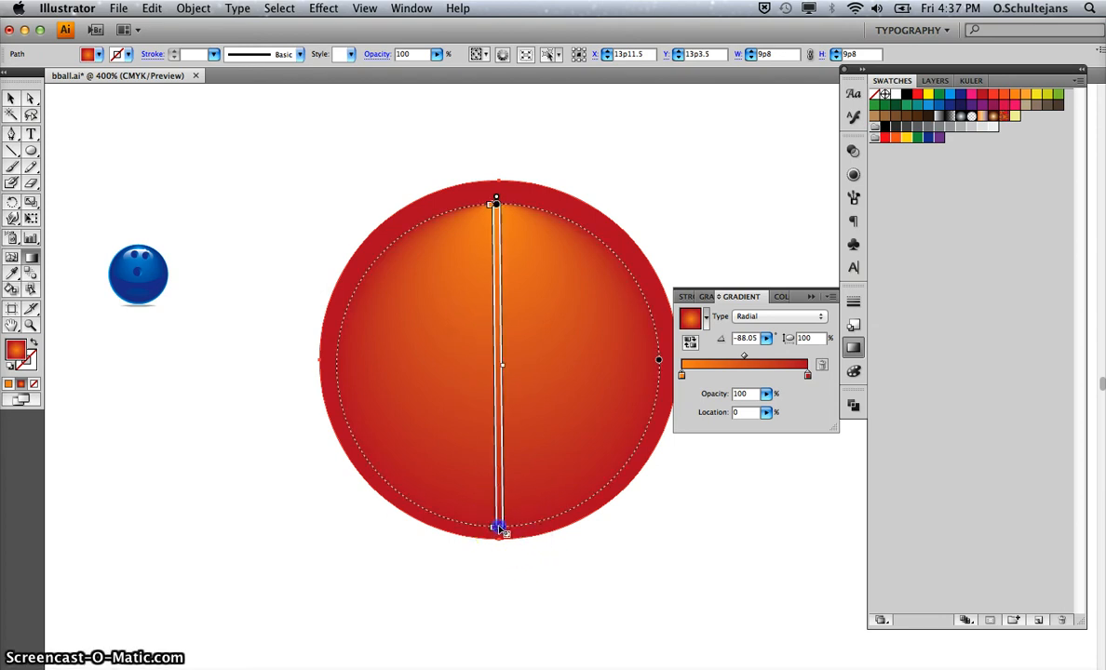
{"action": "left_click_drag", "start_coordinate": [498, 528], "coordinate": [510, 531]}
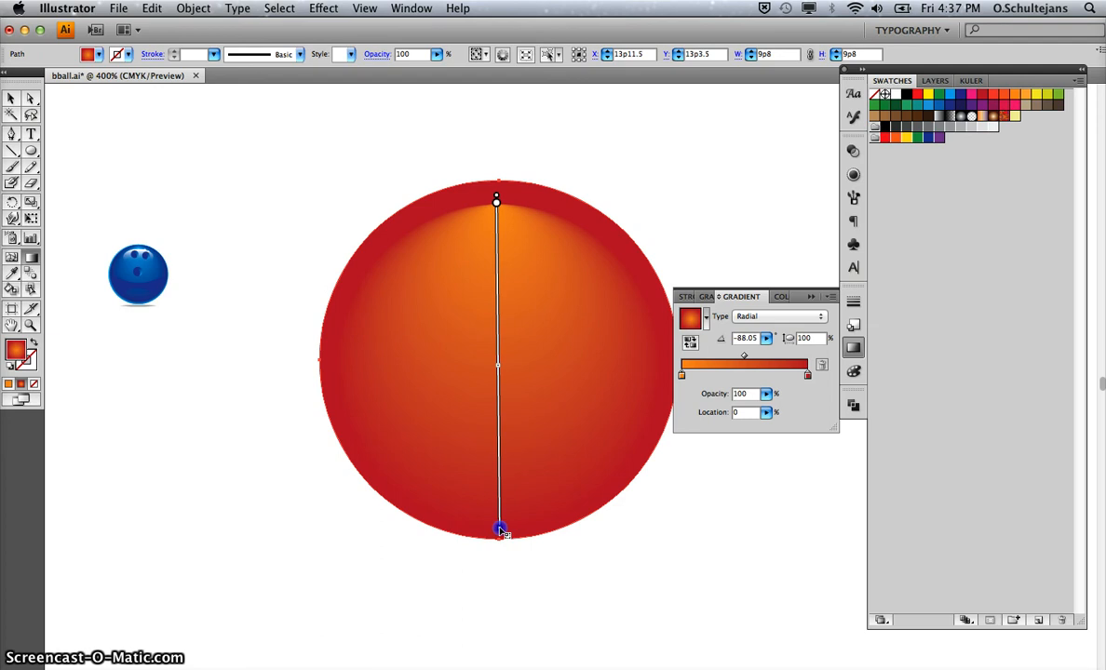
{"action": "left_click", "coordinate": [496, 199]}
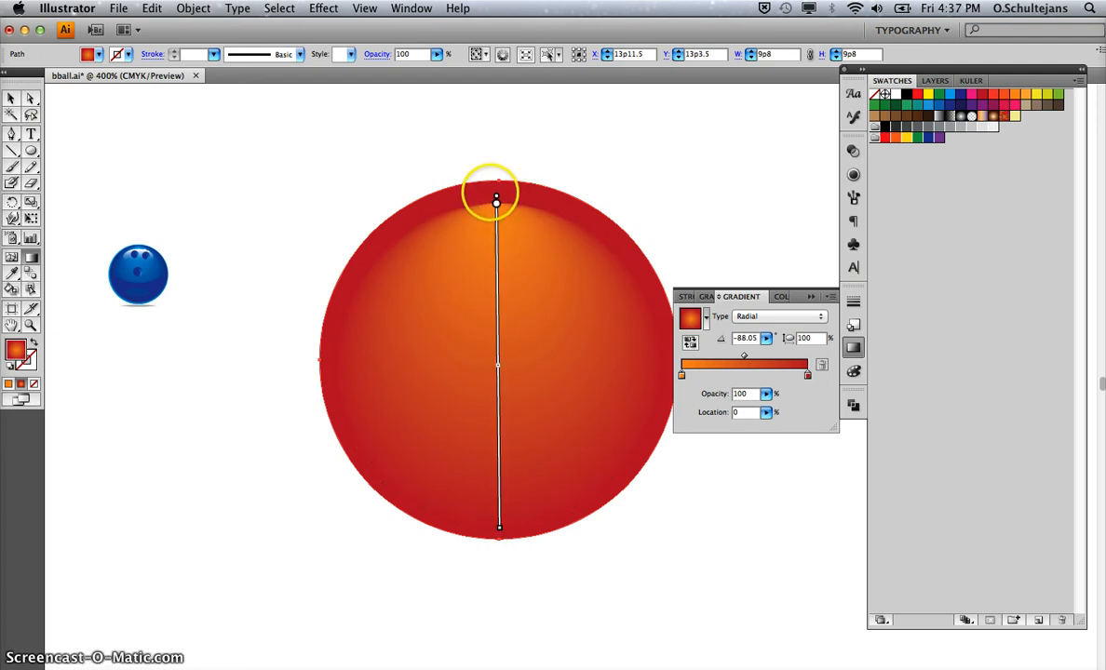
{"action": "left_click_drag", "start_coordinate": [496, 198], "coordinate": [495, 197]}
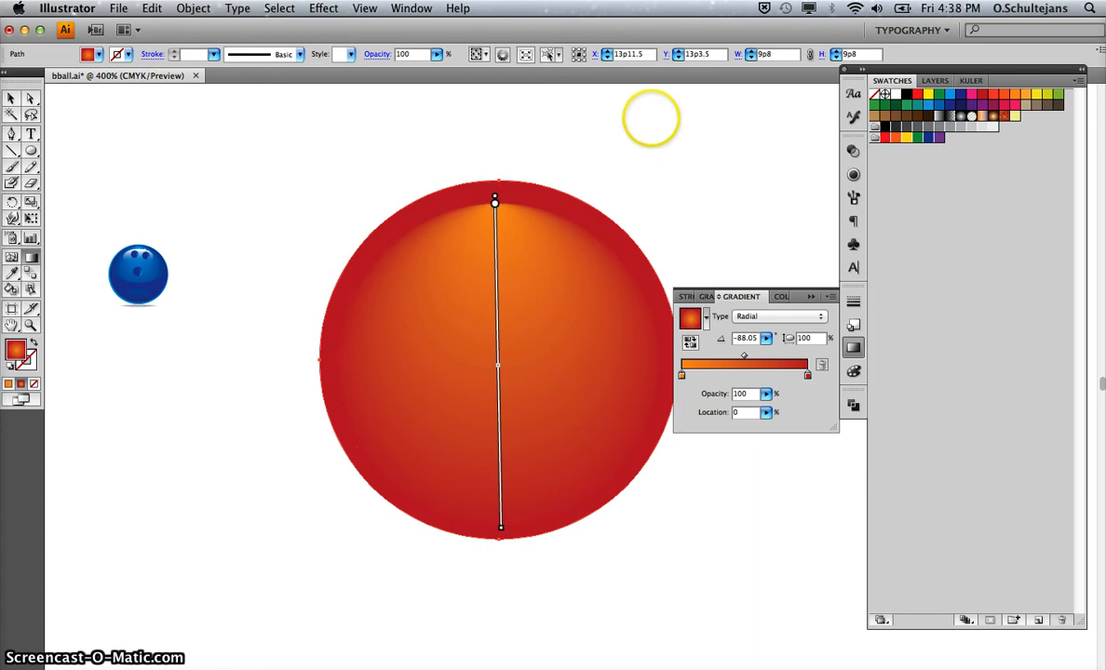
Deselect and reselect the large circle, and fine-tune the gradient's focal point near the top with the Gradient tool.
{"action": "left_click", "coordinate": [32, 98]}
{"action": "left_click", "coordinate": [192, 158]}
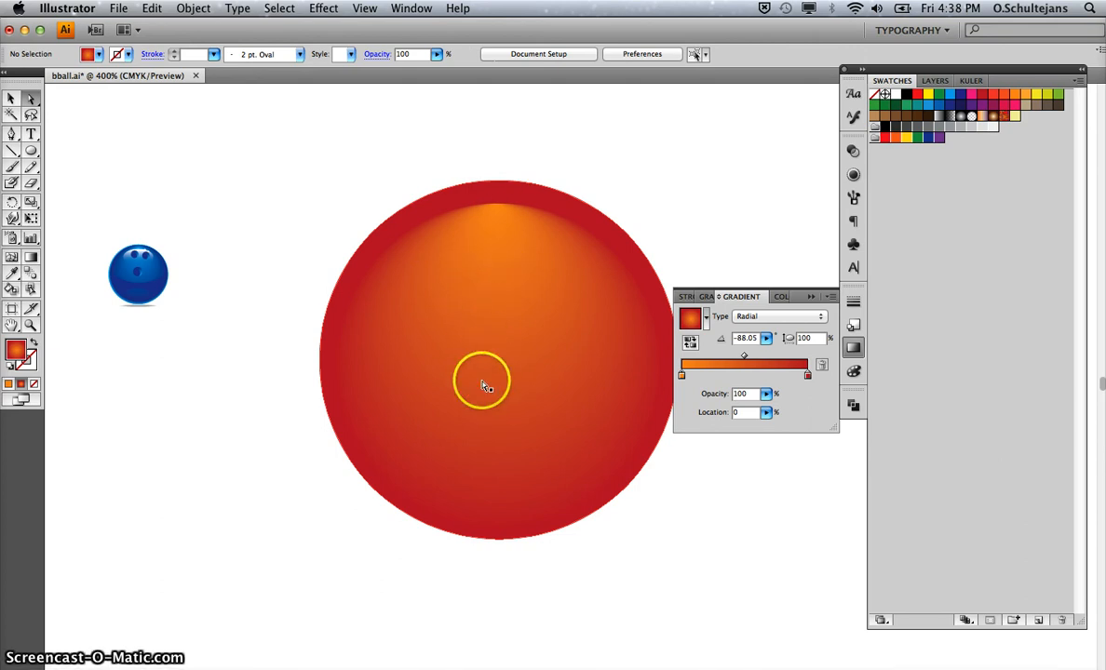
{"action": "left_click", "coordinate": [31, 257]}
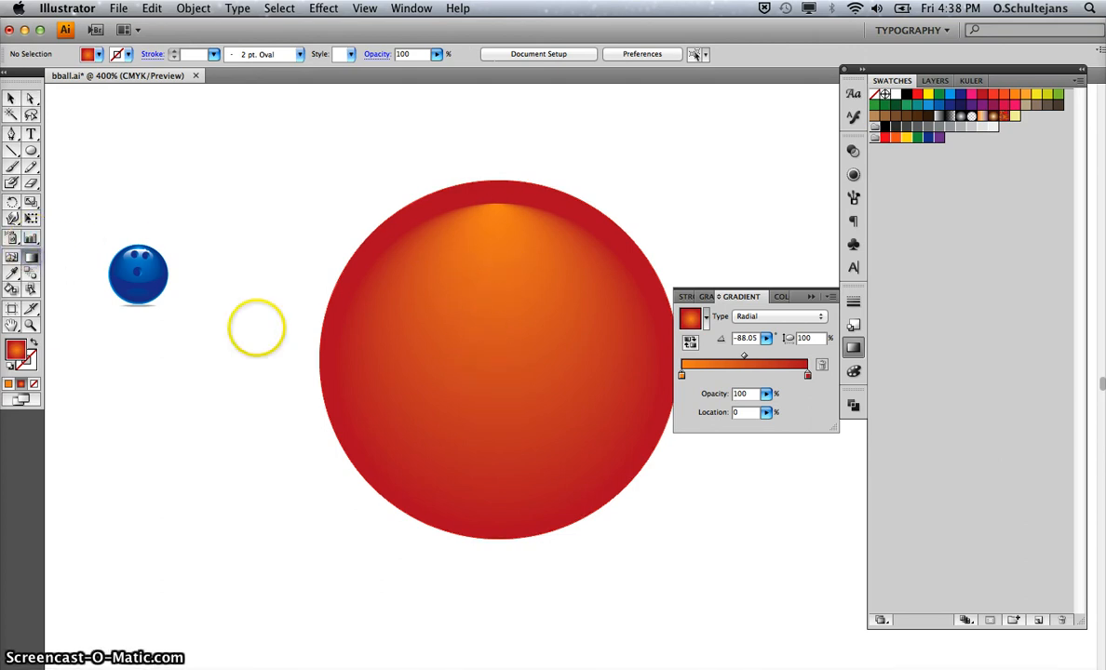
{"action": "left_click", "coordinate": [31, 98]}
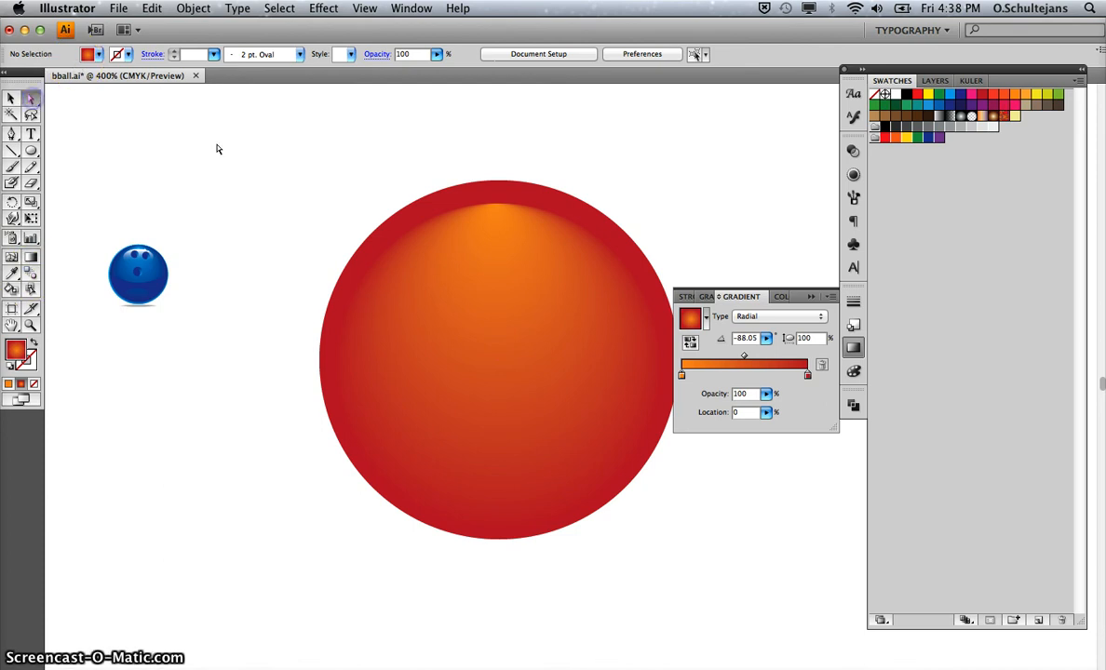
{"action": "left_click", "coordinate": [348, 281]}
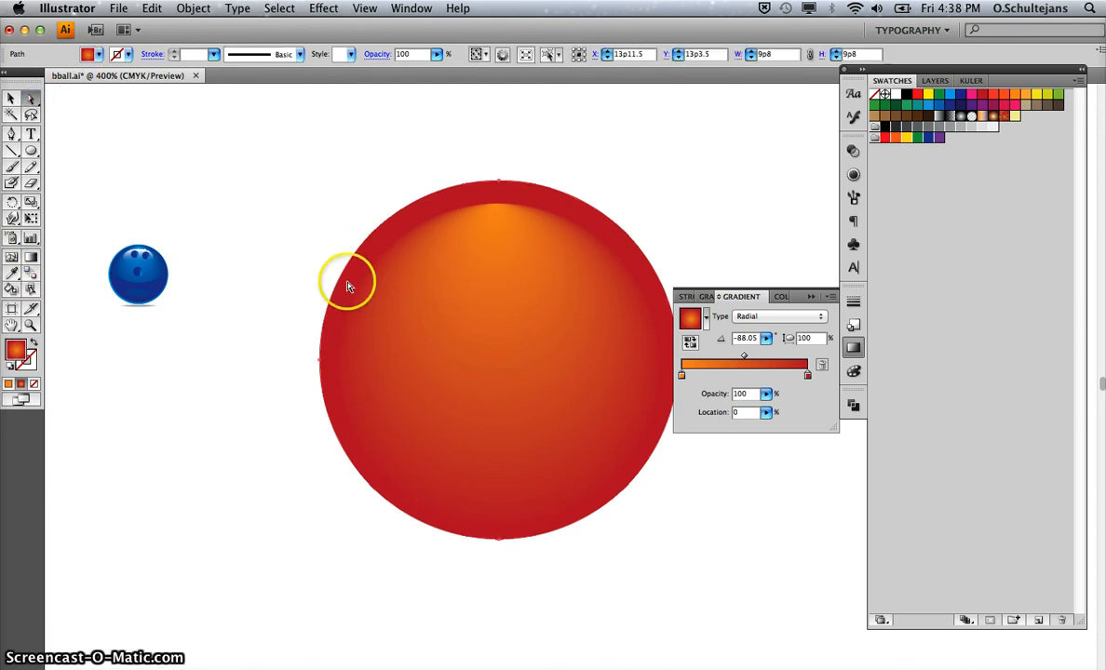
{"action": "left_click", "coordinate": [31, 257]}
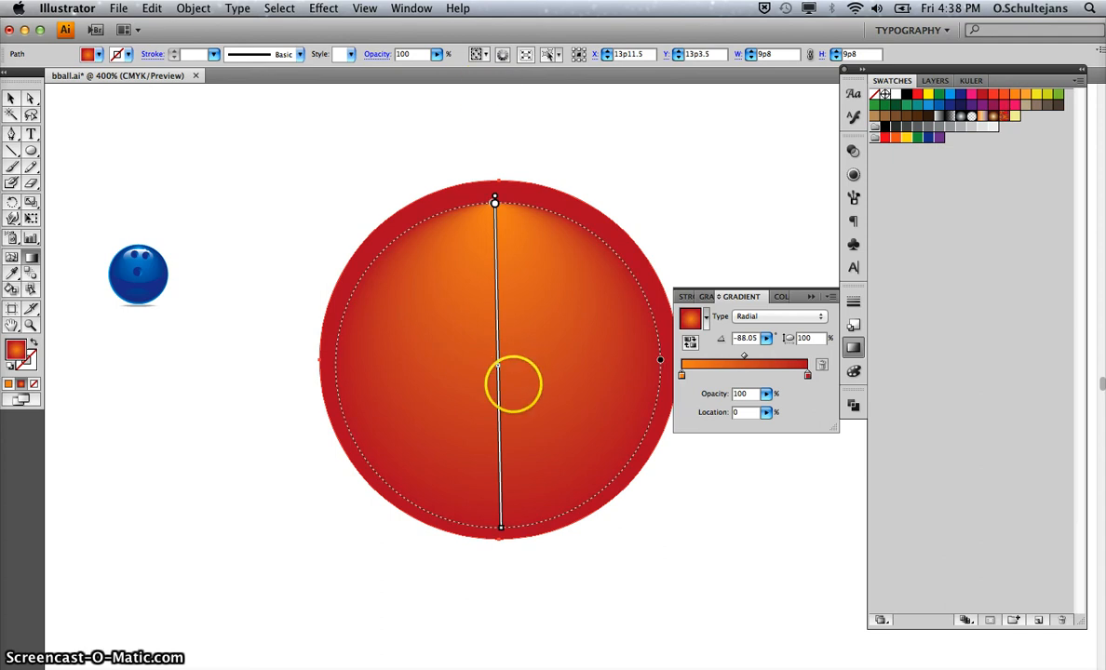
{"action": "mouse_move", "coordinate": [494, 200]}
{"action": "left_mouse_down"}
{"action": "mouse_move", "coordinate": [499, 251]}
{"action": "mouse_move", "coordinate": [496, 203]}
{"action": "left_mouse_up"}
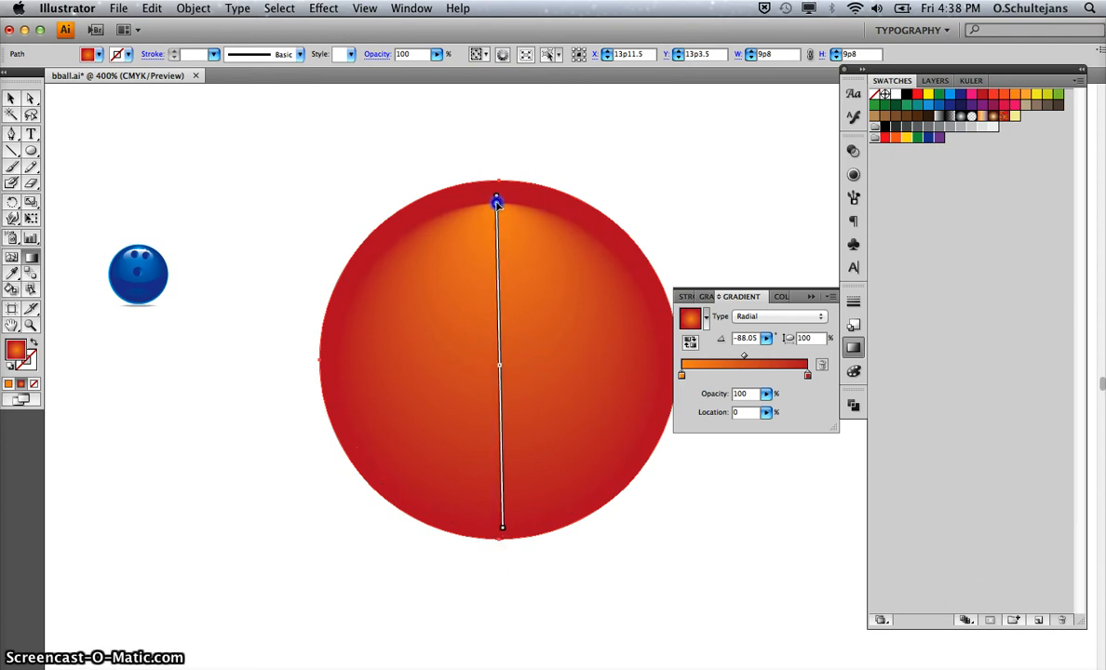
Try moving the gradient's midpoint closer to the orange highlight, and undo the change.
{"action": "scroll", "coordinate": [502, 370], "scroll_direction": "left", "scroll_amount": 1}
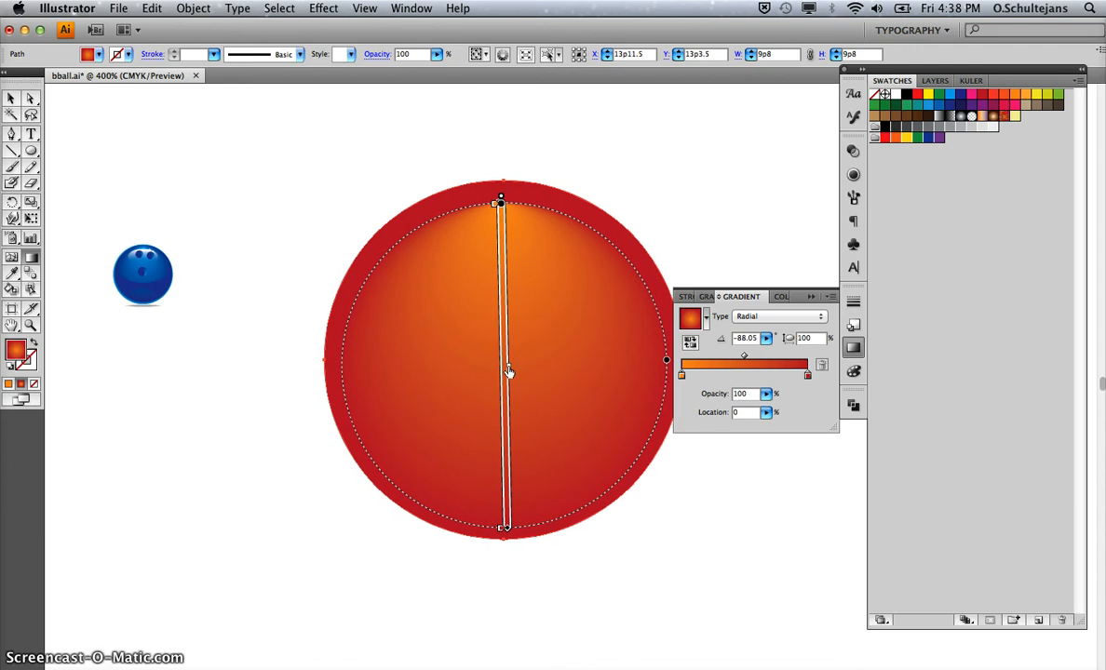
{"action": "mouse_move", "coordinate": [507, 274]}
{"action": "left_mouse_down"}
{"action": "mouse_move", "coordinate": [508, 308]}
{"action": "mouse_move", "coordinate": [504, 268]}
{"action": "left_mouse_up"}
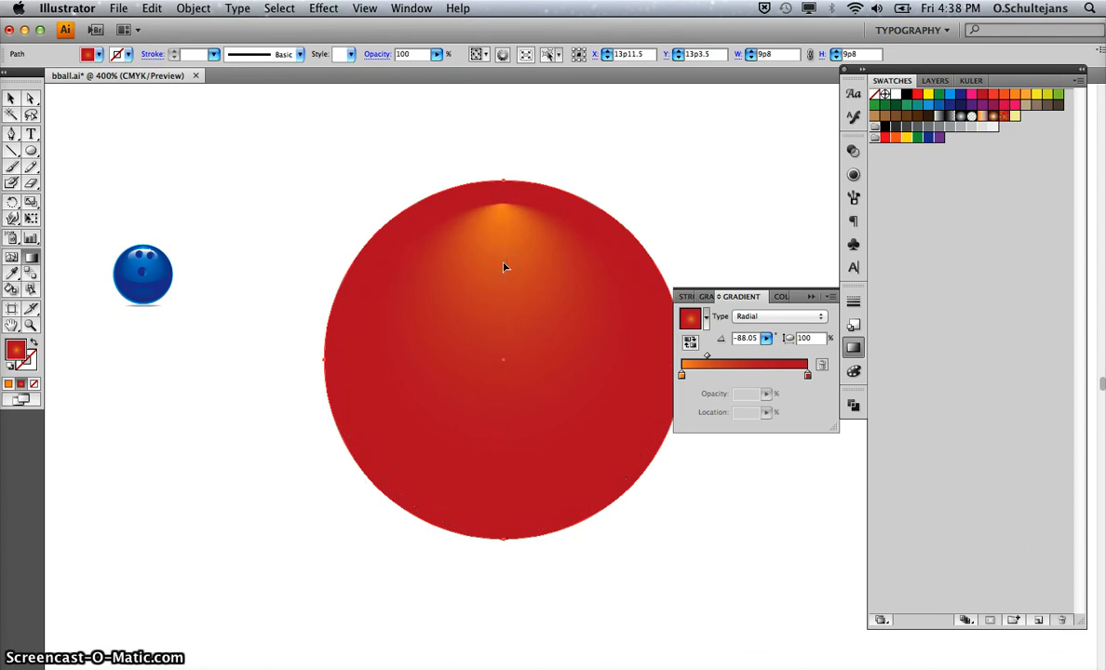
{"action": "key", "text": "super+z"}
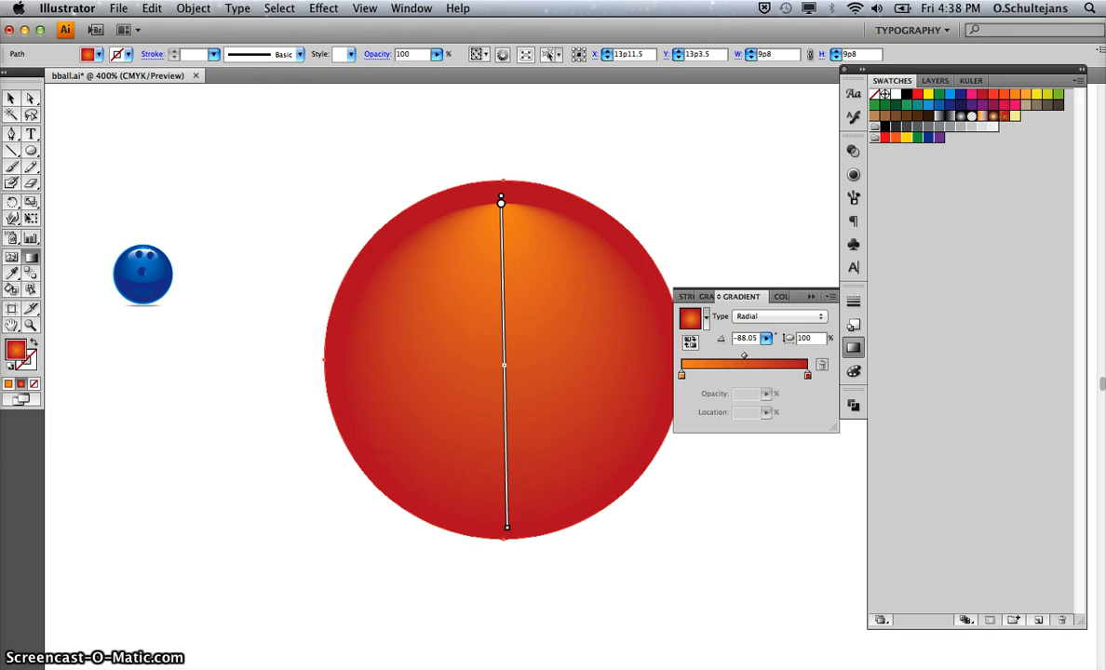
Zoom in on the blue reference ball and select the dark blue crescent on its lower half to pick up its fill.
{"action": "left_click", "coordinate": [11, 133]}
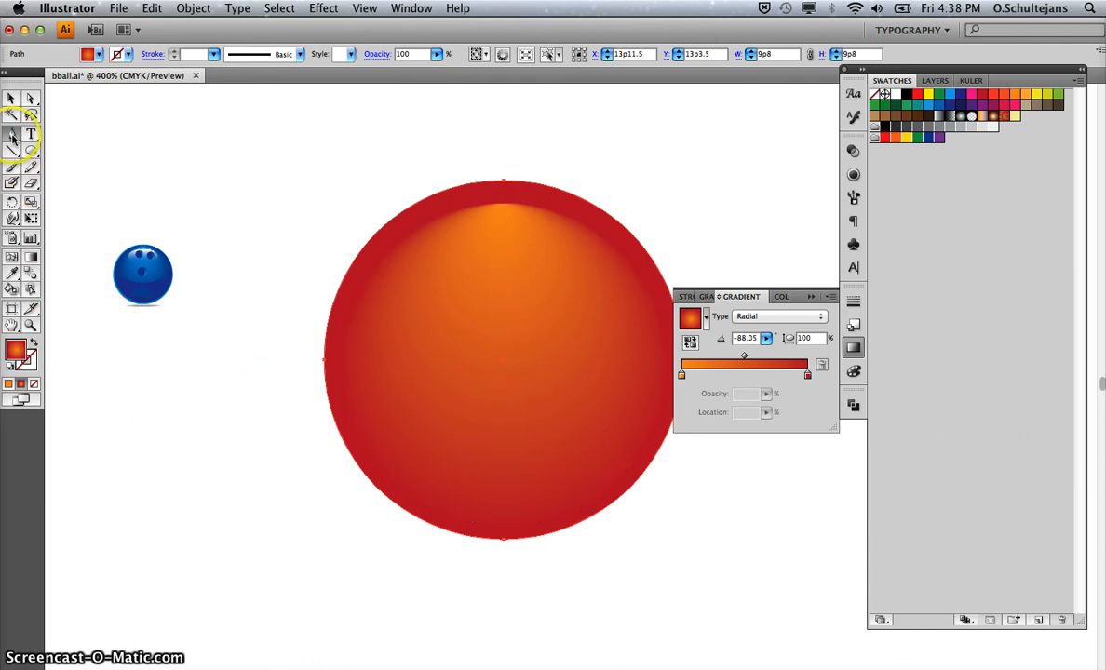
{"action": "left_click", "coordinate": [30, 325]}
{"action": "left_click_drag", "start_coordinate": [98, 227], "coordinate": [163, 296]}
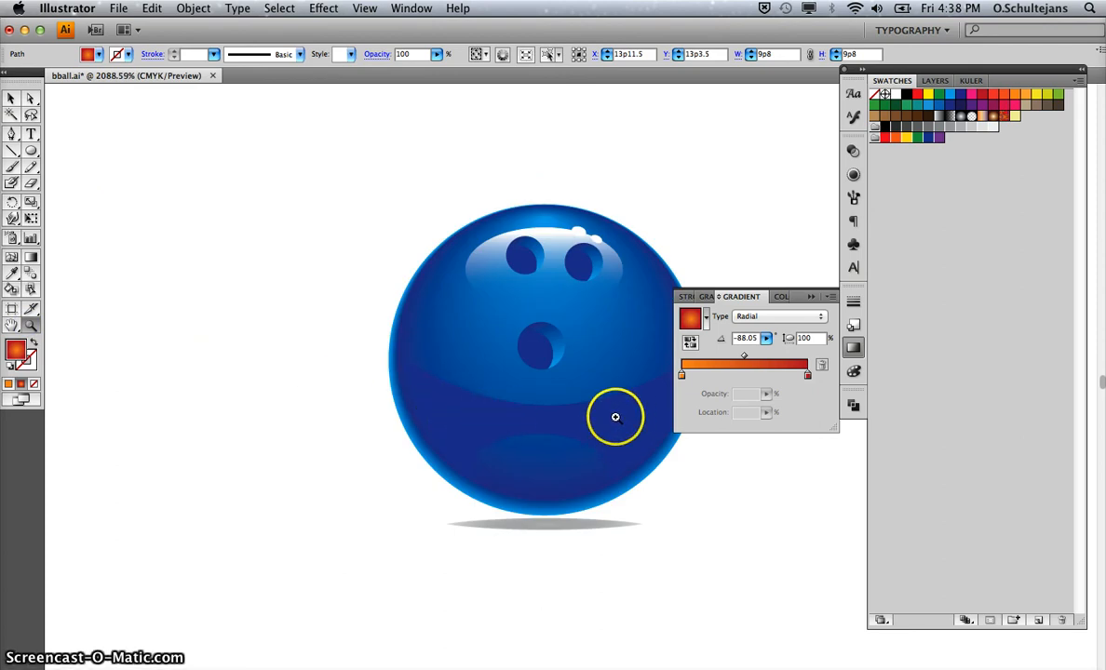
{"action": "left_click", "coordinate": [30, 99]}
{"action": "left_click", "coordinate": [457, 397]}
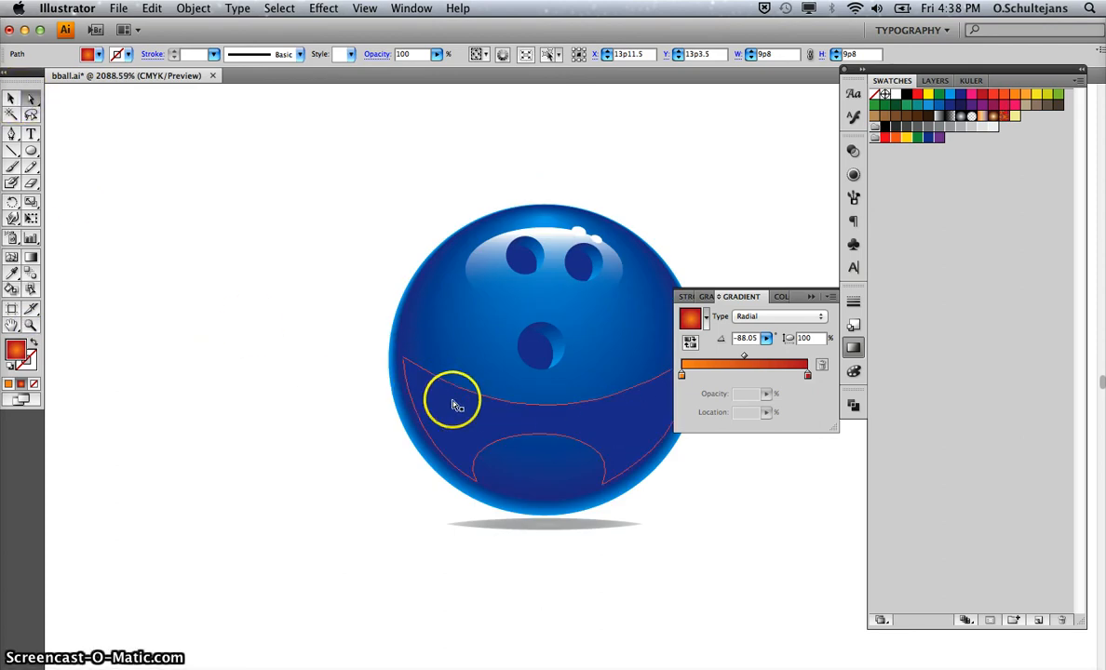
Start a Pen tool path on the orange circle's left side with a curve following its lower-left edge, about 2p1 wide and 3p5 high.
{"action": "scroll", "coordinate": [422, 521], "scroll_direction": "right", "scroll_amount": 15}
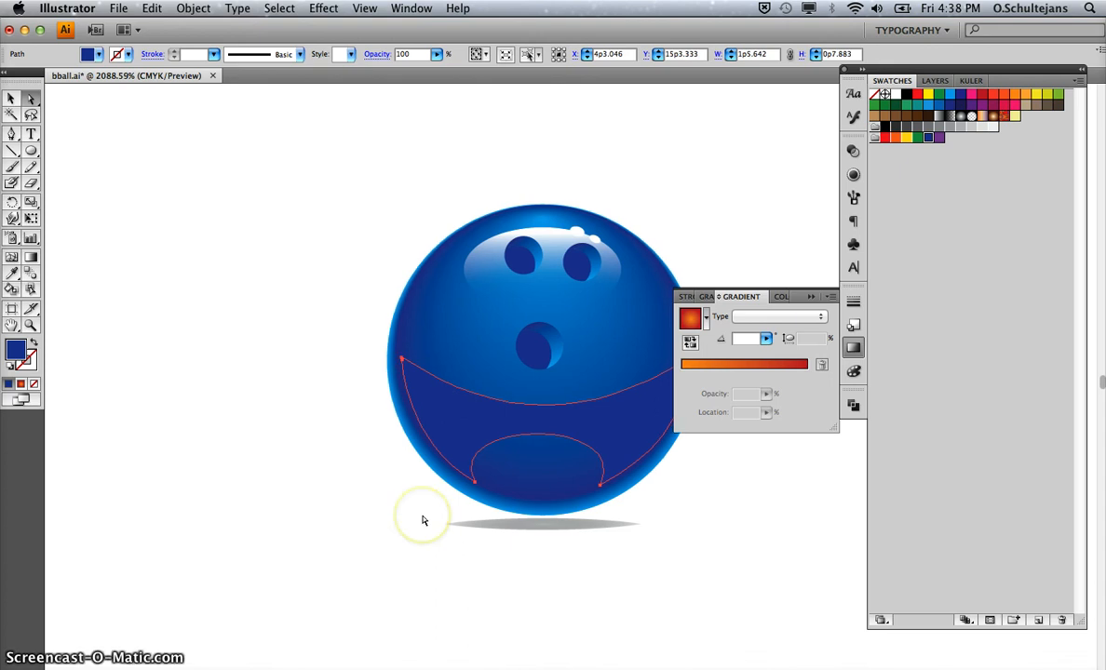
{"action": "scroll", "coordinate": [422, 520], "scroll_direction": "right", "scroll_amount": 10}
{"action": "scroll", "coordinate": [422, 520], "scroll_direction": "down", "scroll_amount": 6}
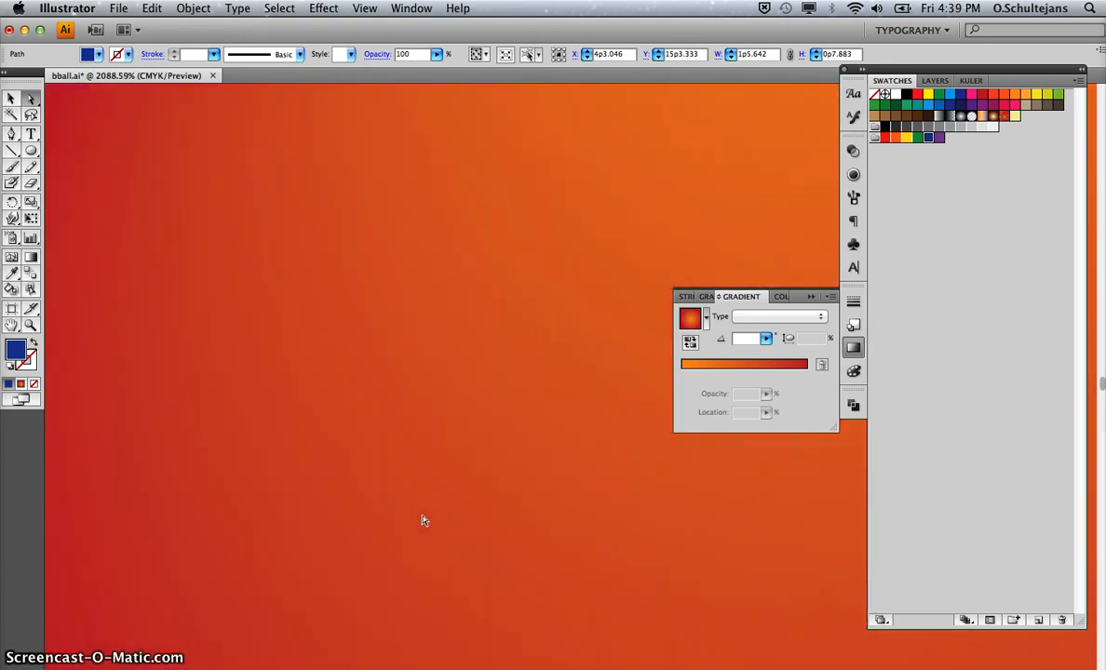
{"action": "key", "text": "super+minus"}
{"action": "key", "text": "super+minus"}
{"action": "key", "text": "super+minus"}
{"action": "key", "text": "super+minus"}
{"action": "scroll", "coordinate": [422, 520], "scroll_direction": "right", "scroll_amount": 7}
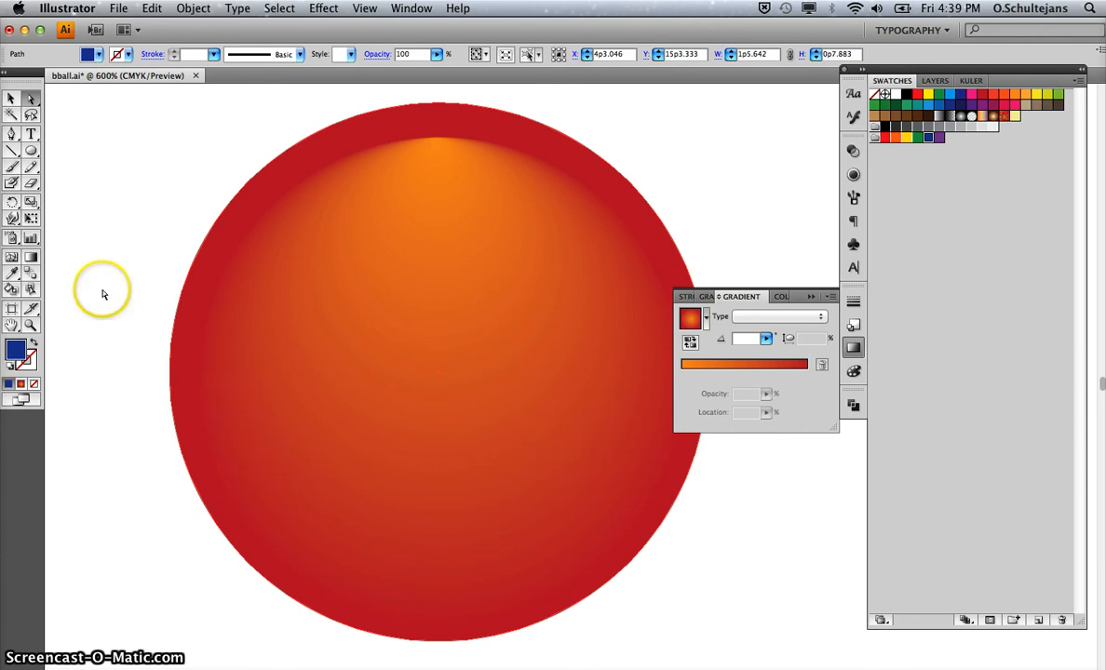
{"action": "left_click", "coordinate": [12, 134]}
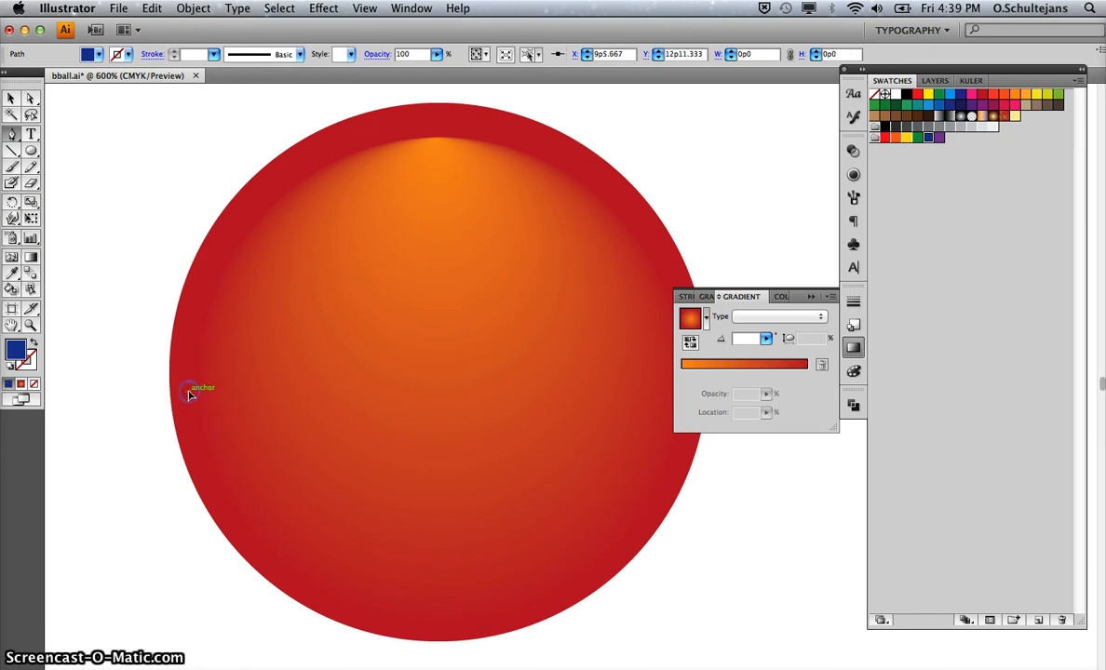
{"action": "left_click_drag", "start_coordinate": [187, 392], "coordinate": [415, 634]}
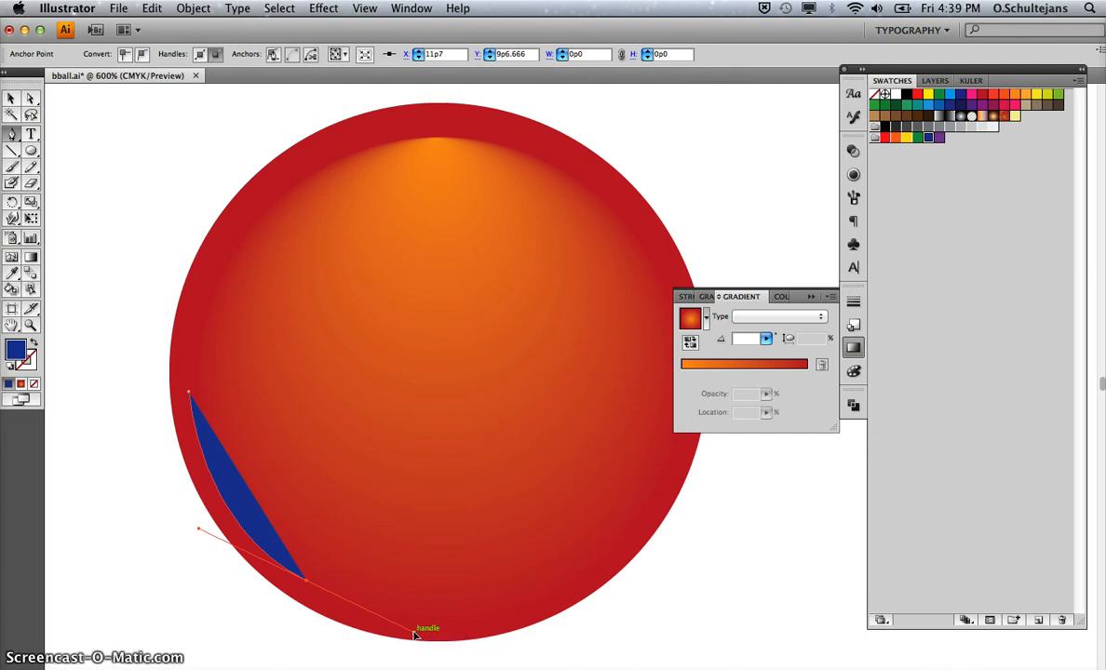
Redirect the lower-left anchor's outgoing handle upward and draw an arch about 3p9 wide to a level anchor at the lower right.
{"action": "left_click_drag", "start_coordinate": [393, 599], "coordinate": [335, 510]}
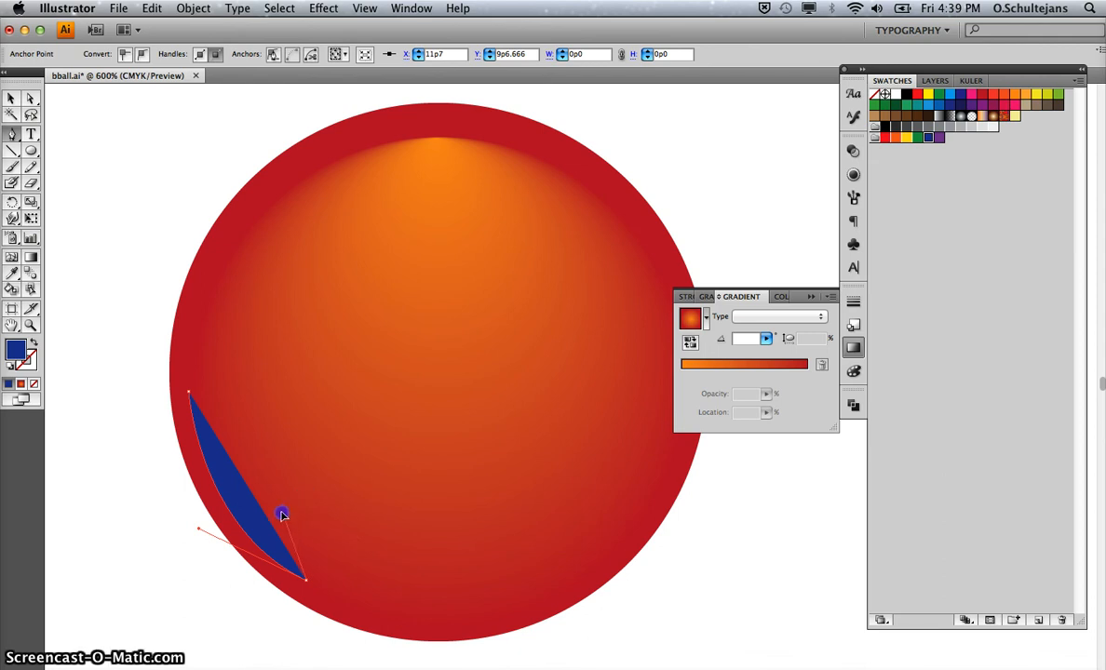
{"action": "left_click_drag", "start_coordinate": [282, 515], "coordinate": [282, 515]}
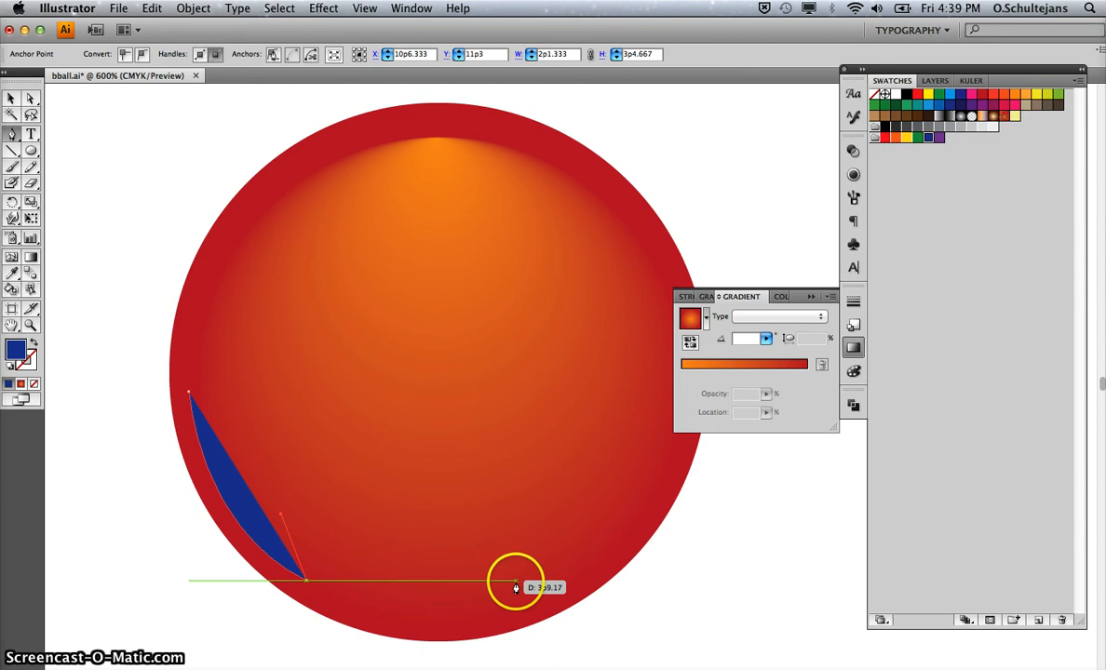
{"action": "left_click_drag", "start_coordinate": [516, 586], "coordinate": [572, 663]}
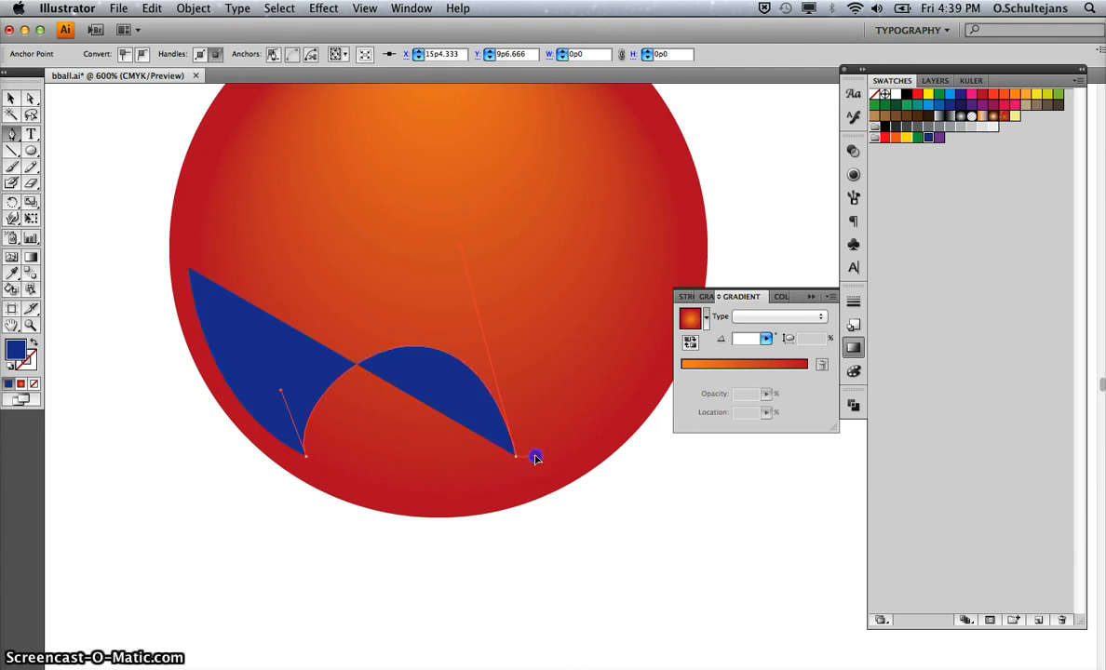
{"action": "key", "text": "super+z"}
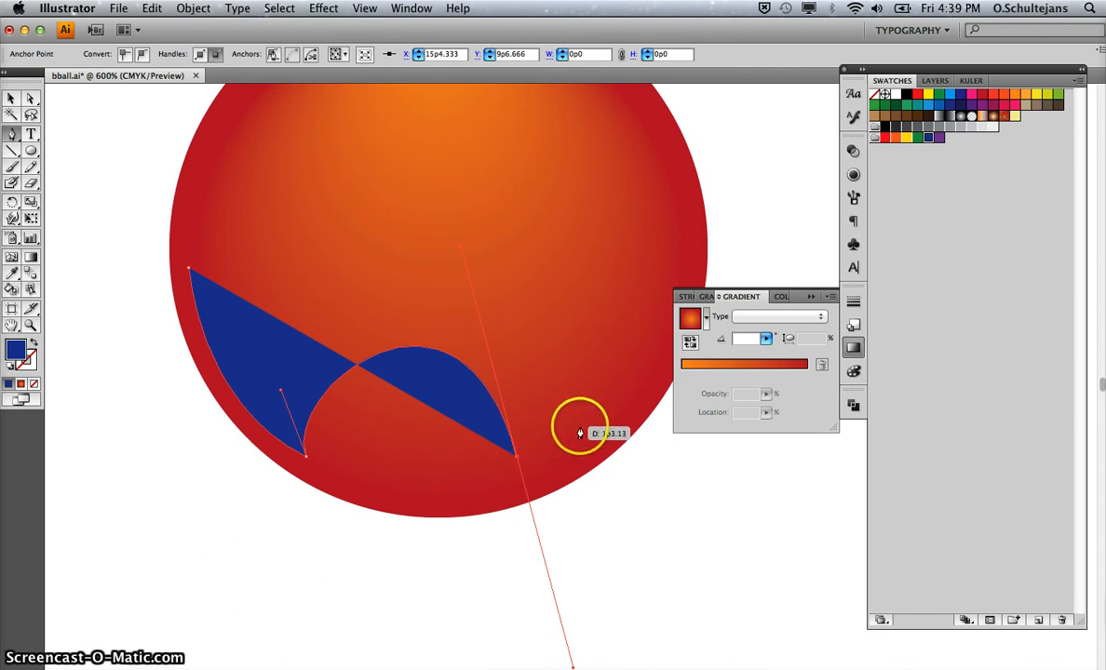
{"action": "scroll", "coordinate": [640, 398], "scroll_direction": "up", "scroll_amount": 5}
{"action": "scroll", "coordinate": [640, 399], "scroll_direction": "right", "scroll_amount": 5}
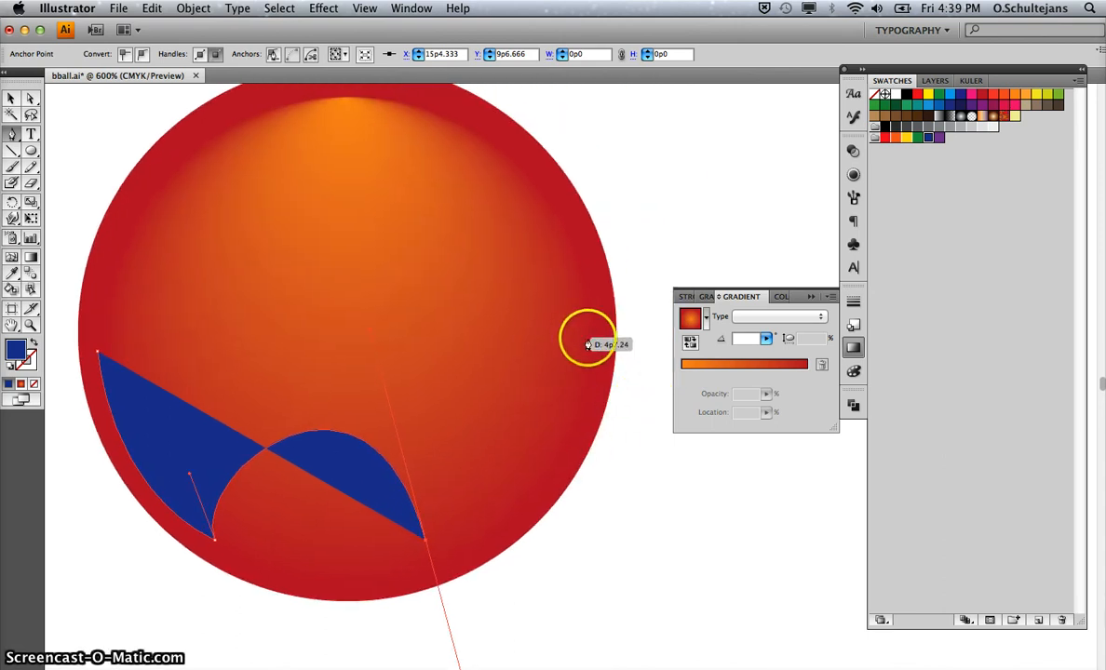
{"action": "left_click_drag", "start_coordinate": [591, 339], "coordinate": [596, 277]}
{"action": "left_click_drag", "start_coordinate": [633, 315], "coordinate": [629, 282]}
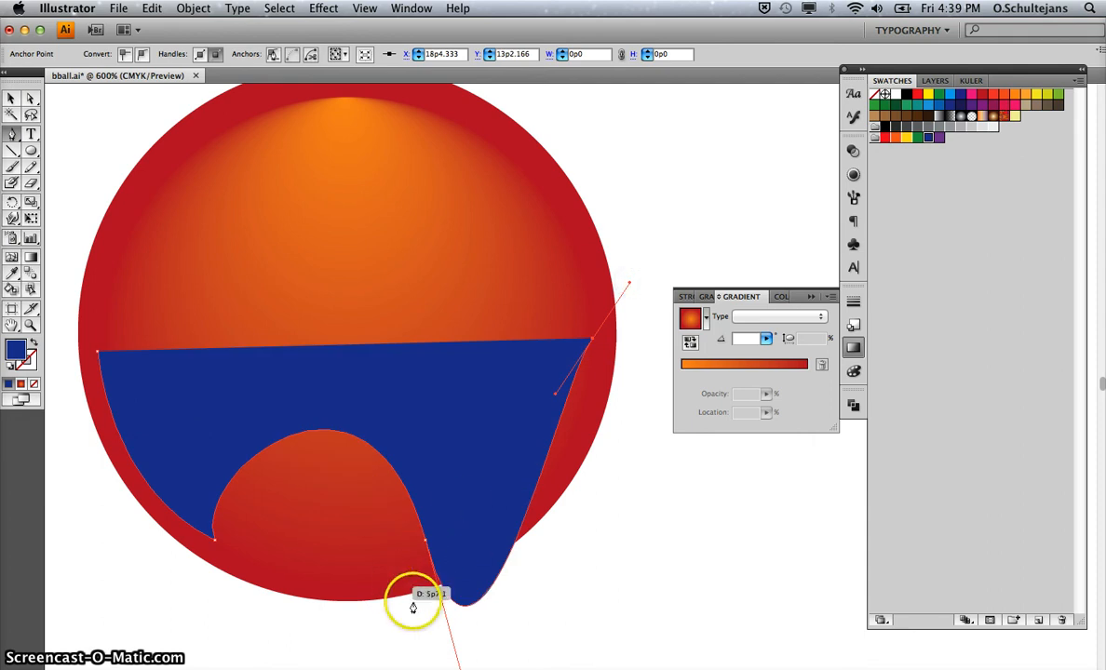
{"action": "scroll", "coordinate": [475, 609], "scroll_direction": "down", "scroll_amount": 3}
{"action": "key", "text": "super+z"}
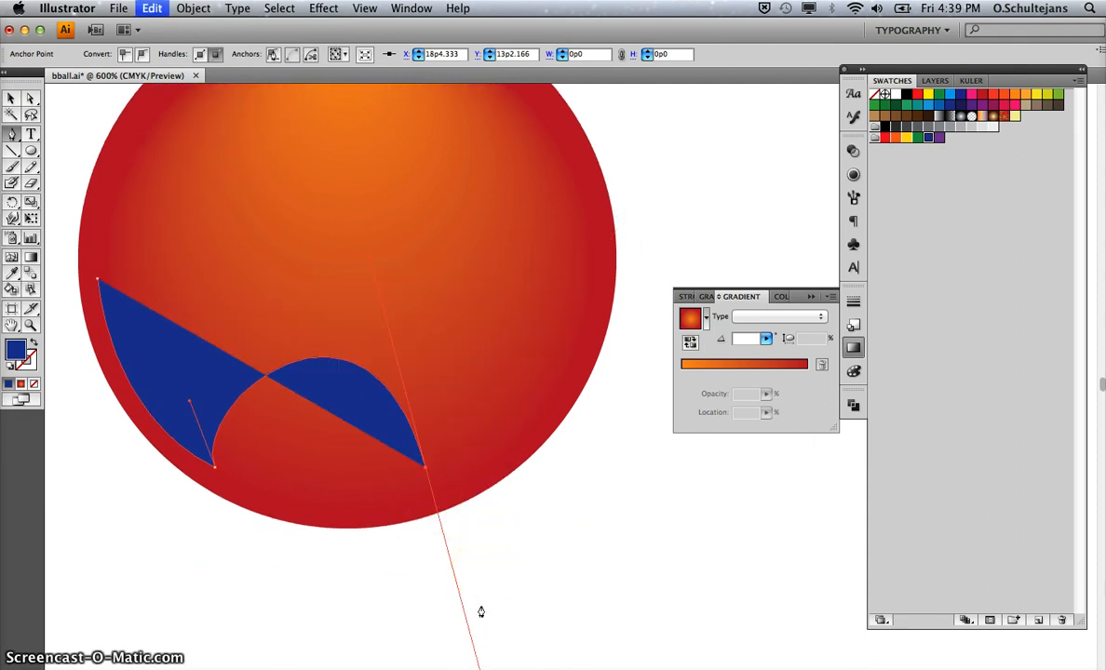
Redirect the arch end's handle along the circle's edge and curve up to a right anchor level with the start, turning its outgoing handle inward.
{"action": "scroll", "coordinate": [481, 610], "scroll_direction": "down", "scroll_amount": 2}
{"action": "left_click_drag", "start_coordinate": [478, 636], "coordinate": [517, 378]}
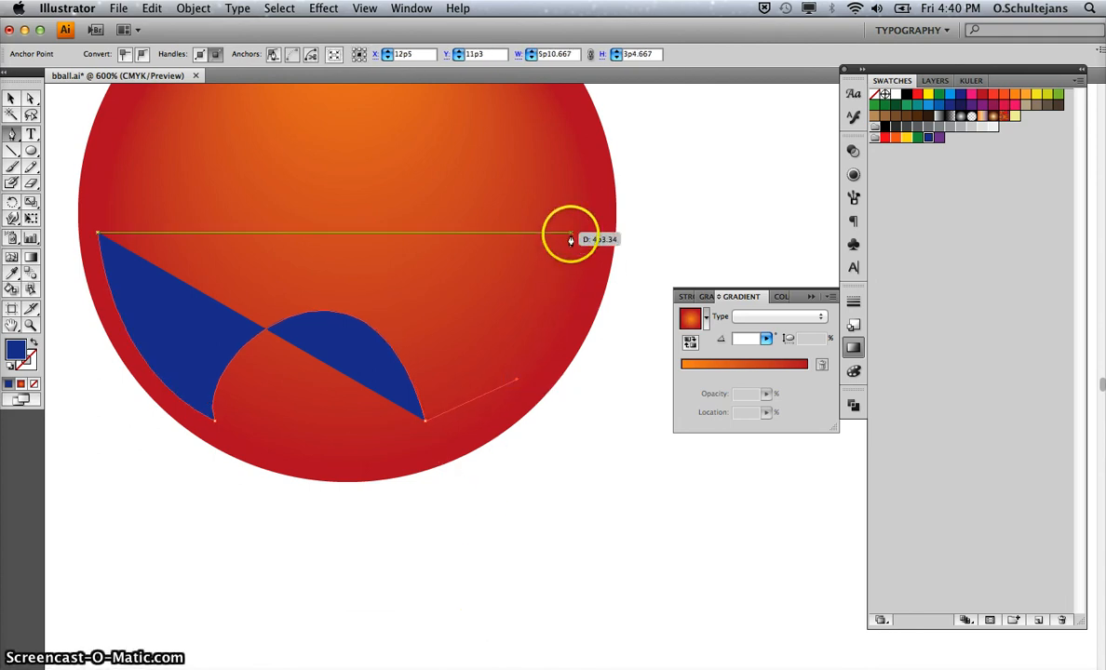
{"action": "left_click_drag", "start_coordinate": [589, 237], "coordinate": [511, 271]}
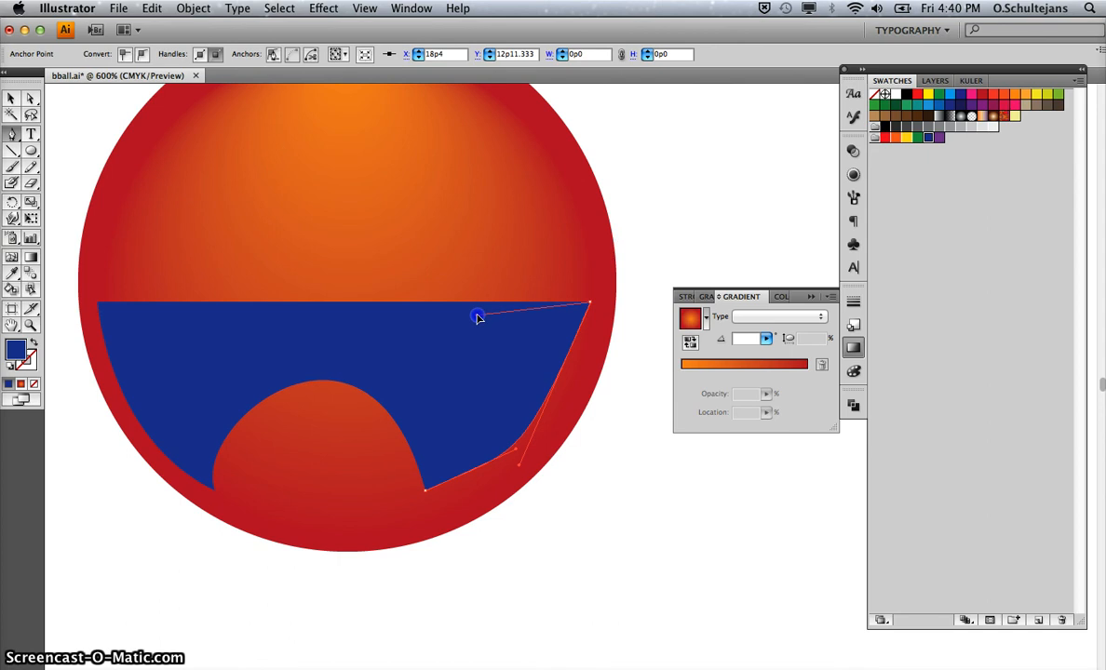
{"action": "left_click_drag", "start_coordinate": [477, 314], "coordinate": [476, 315]}
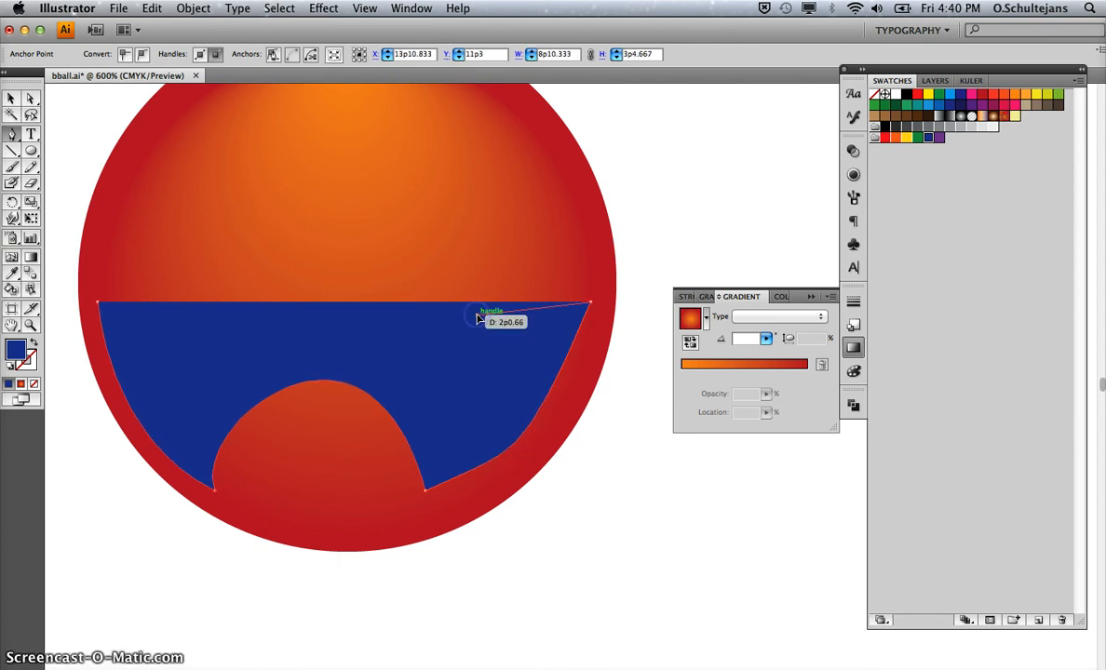
Close the crescent path at its starting anchor with a downward-sagging upper edge spanning about 8p10.
{"action": "left_click", "coordinate": [97, 307]}
{"action": "left_click_drag", "start_coordinate": [88, 296], "coordinate": [106, 172]}
{"action": "scroll", "coordinate": [151, 271], "scroll_direction": "right", "scroll_amount": 10}
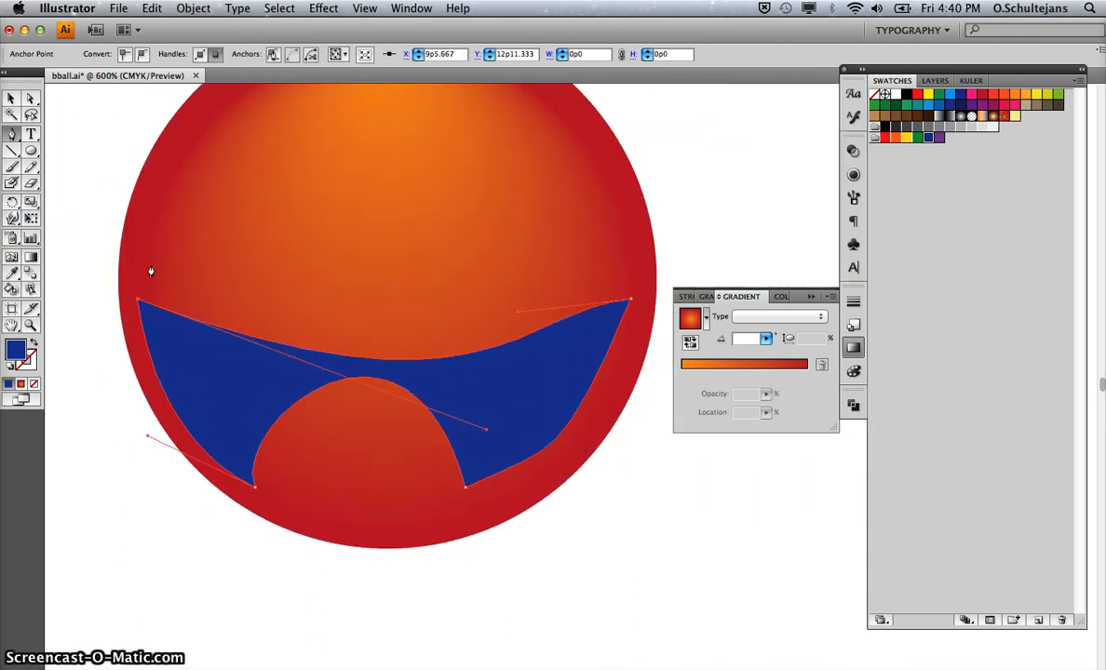
Adjust the right anchor's upper handle with the Direct Selection tool so the crescent's top edge dips lower toward the right.
{"action": "left_click", "coordinate": [30, 98]}
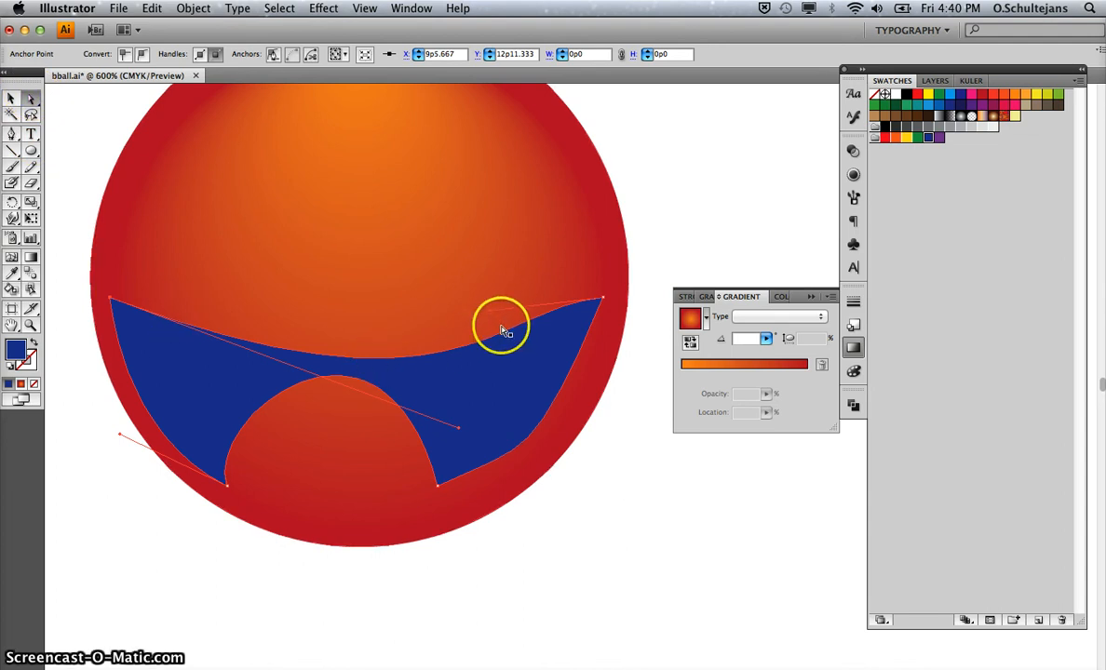
{"action": "scroll", "coordinate": [456, 320], "scroll_direction": "up", "scroll_amount": 5}
{"action": "scroll", "coordinate": [456, 320], "scroll_direction": "left", "scroll_amount": 8}
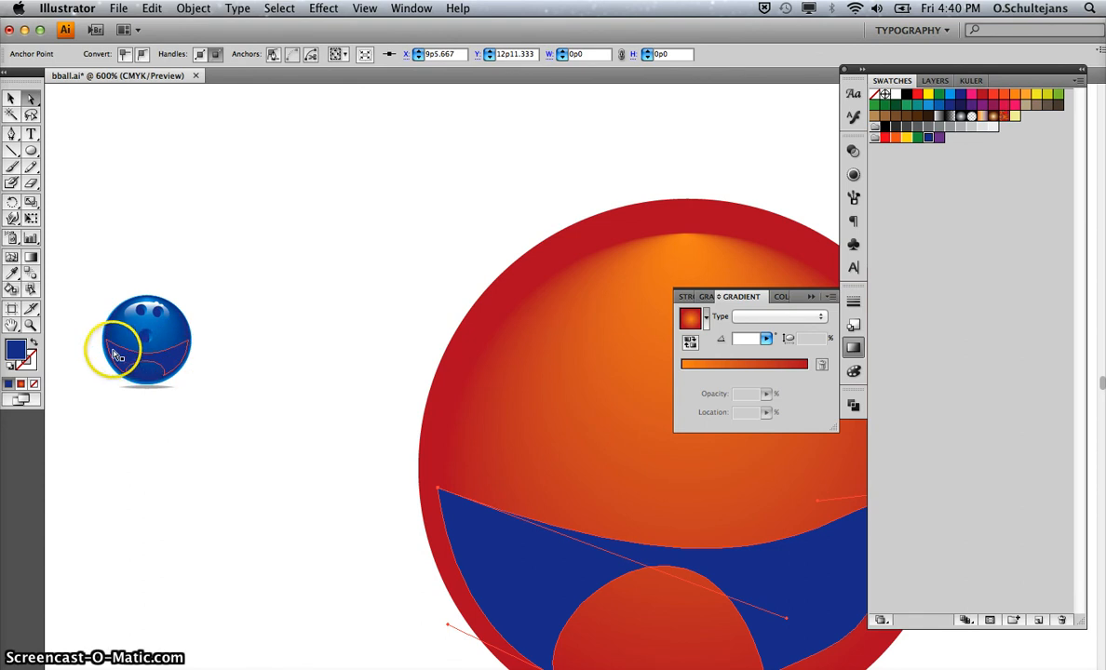
{"action": "scroll", "coordinate": [506, 469], "scroll_direction": "down", "scroll_amount": 3}
{"action": "scroll", "coordinate": [506, 469], "scroll_direction": "right", "scroll_amount": 7}
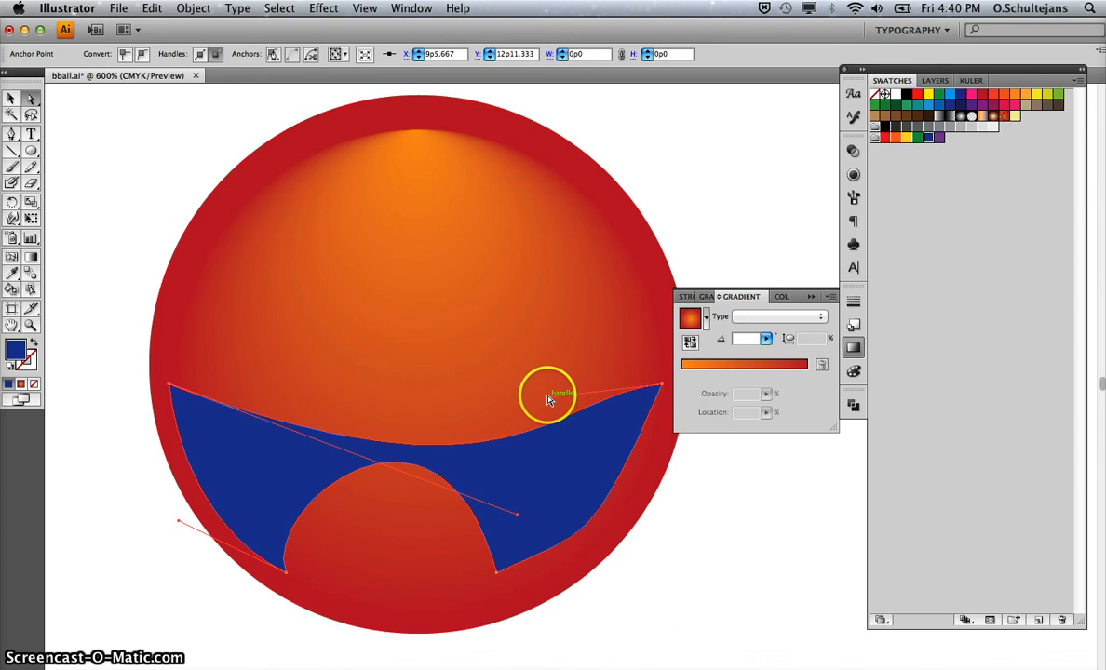
{"action": "left_click_drag", "start_coordinate": [548, 393], "coordinate": [526, 424]}
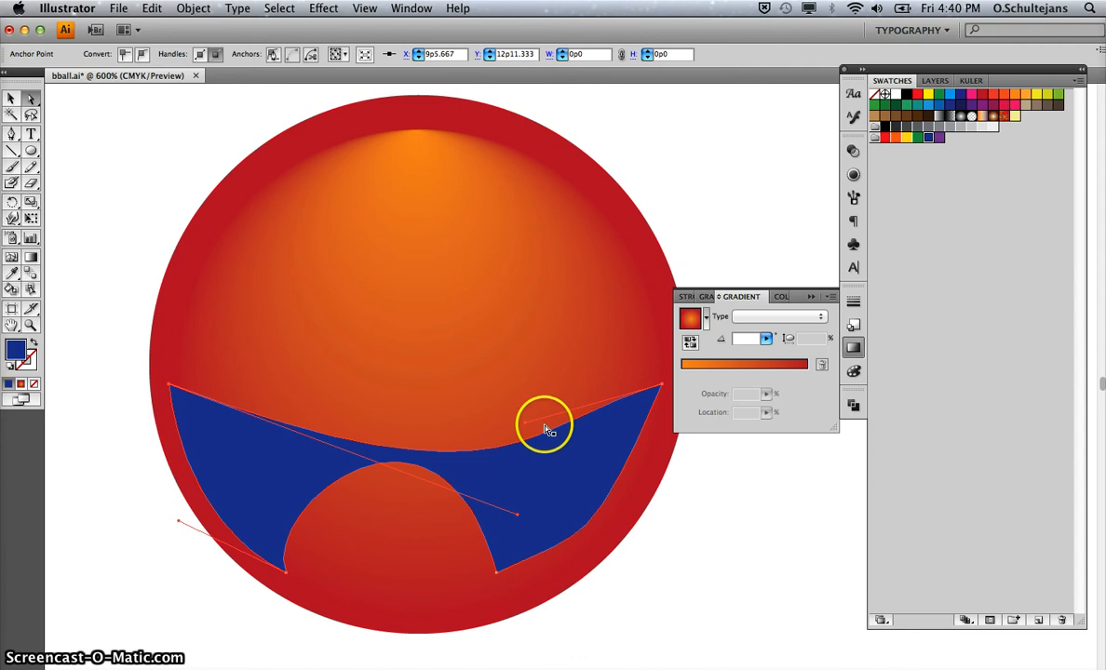
{"action": "mouse_move", "coordinate": [527, 426]}
{"action": "left_mouse_down"}
{"action": "mouse_move", "coordinate": [545, 446]}
{"action": "mouse_move", "coordinate": [539, 436]}
{"action": "left_mouse_up"}
Move the crescent's right anchor outward to X 18p6.667, keeping it level with the left anchor.
{"action": "left_click", "coordinate": [578, 507]}
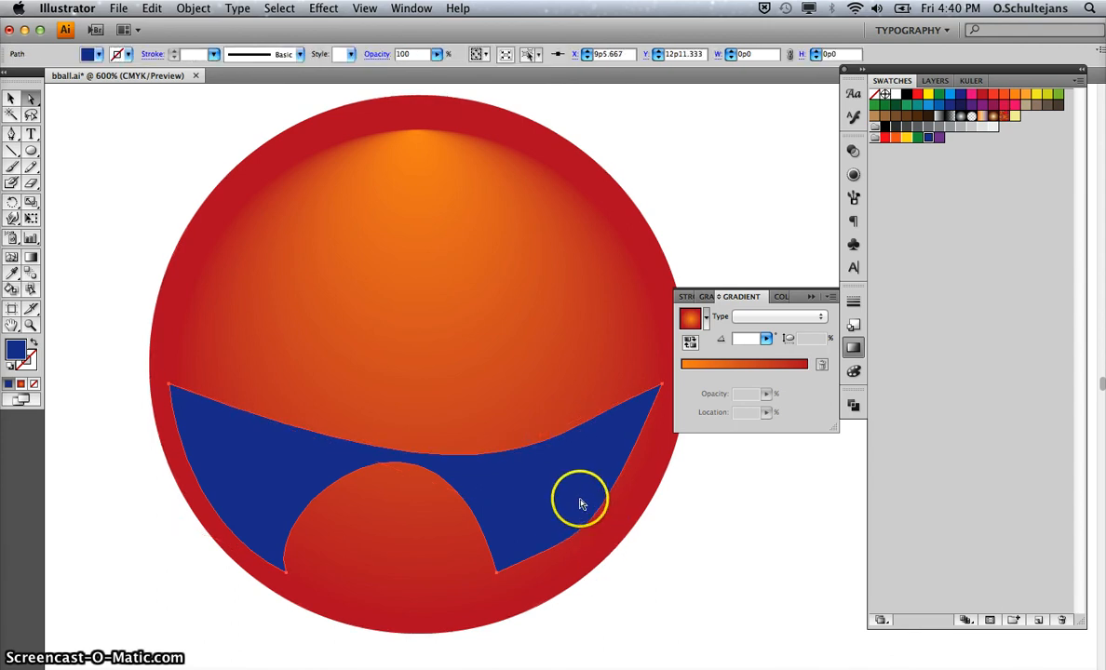
{"action": "left_click", "coordinate": [663, 387]}
{"action": "scroll", "coordinate": [664, 388], "scroll_direction": "right", "scroll_amount": 4}
{"action": "left_click", "coordinate": [577, 387]}
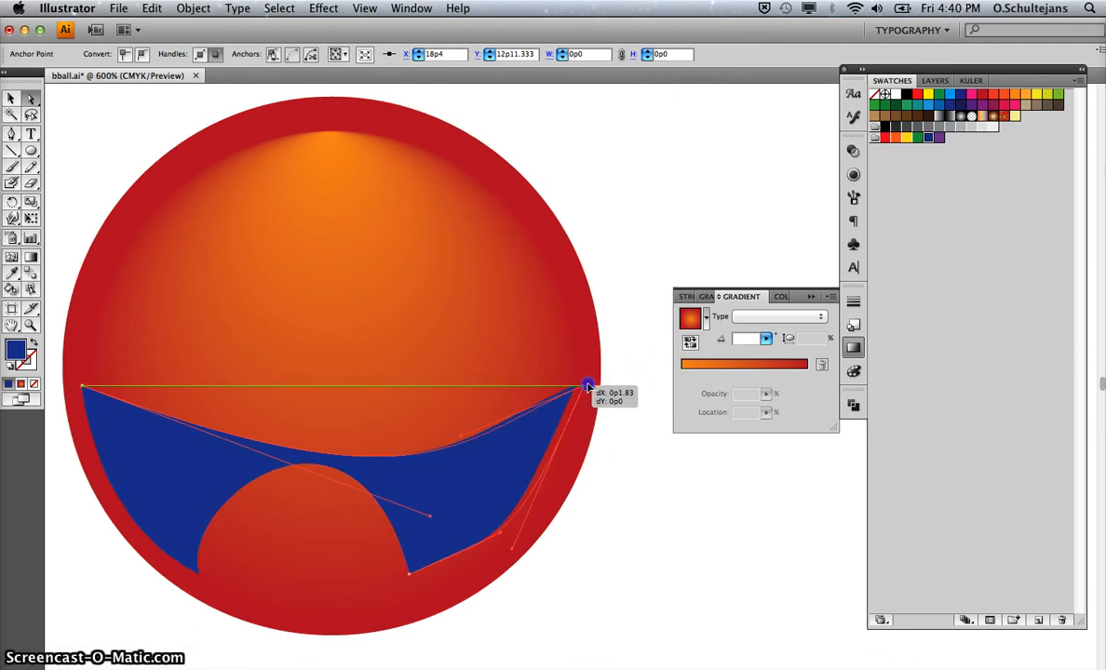
{"action": "left_click_drag", "start_coordinate": [587, 385], "coordinate": [592, 387]}
Move the crescent's lower-right anchor to X 15p6.333, Y 9p2 and bend the adjoining outer curve parallel to the circle's edge.
{"action": "left_click", "coordinate": [501, 538]}
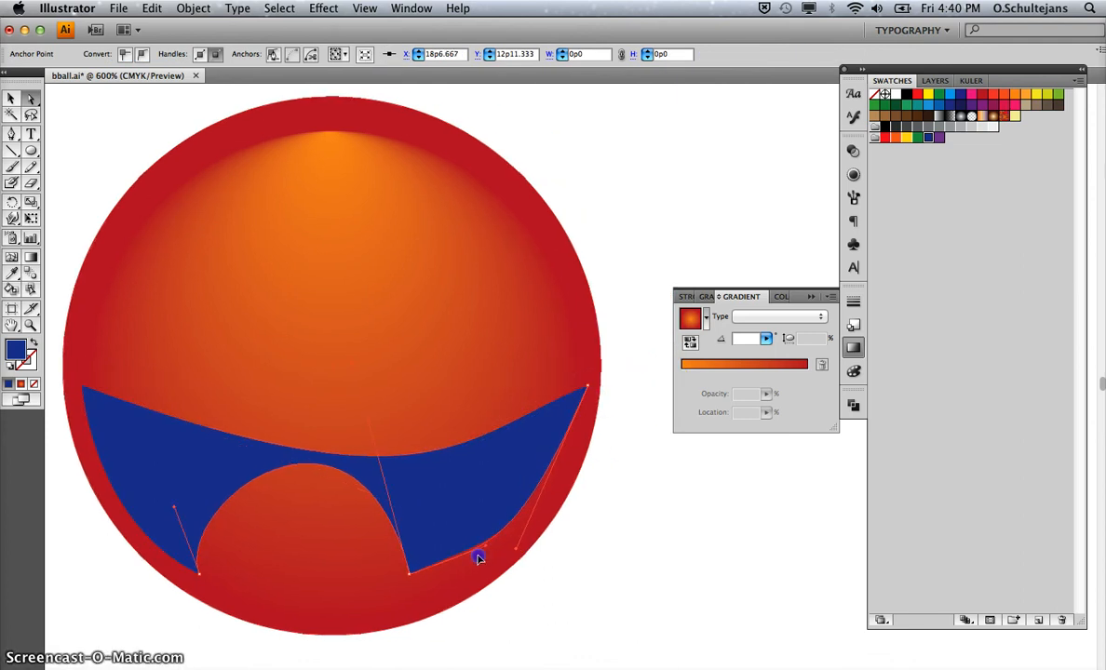
{"action": "left_click_drag", "start_coordinate": [409, 574], "coordinate": [419, 593]}
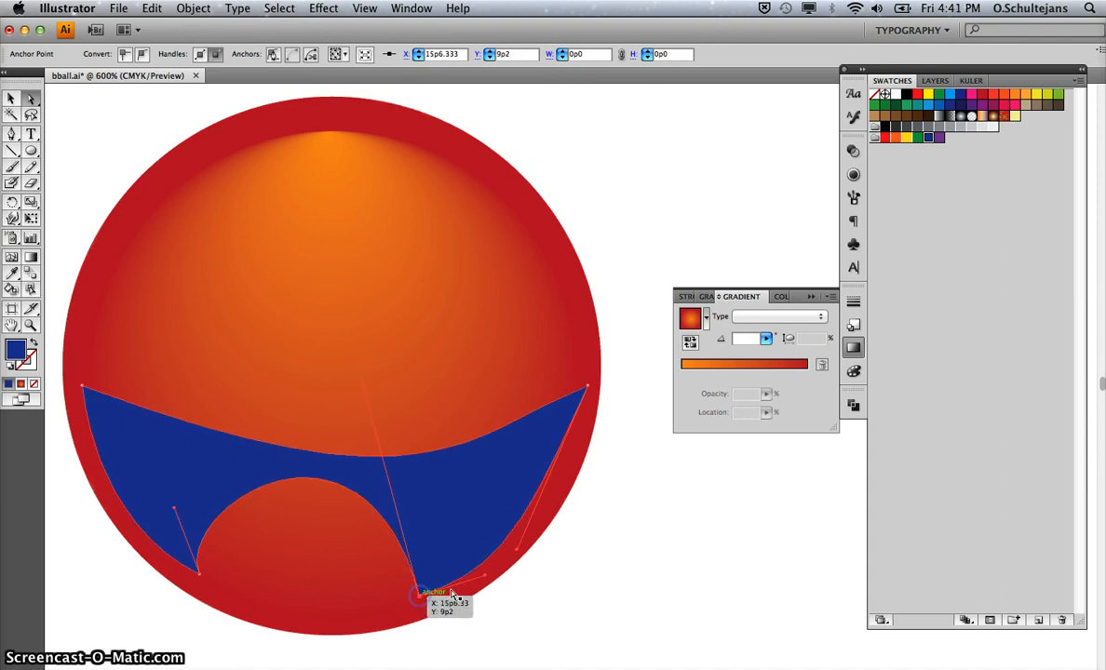
{"action": "left_click_drag", "start_coordinate": [515, 553], "coordinate": [565, 505]}
{"action": "left_click_drag", "start_coordinate": [486, 579], "coordinate": [512, 565]}
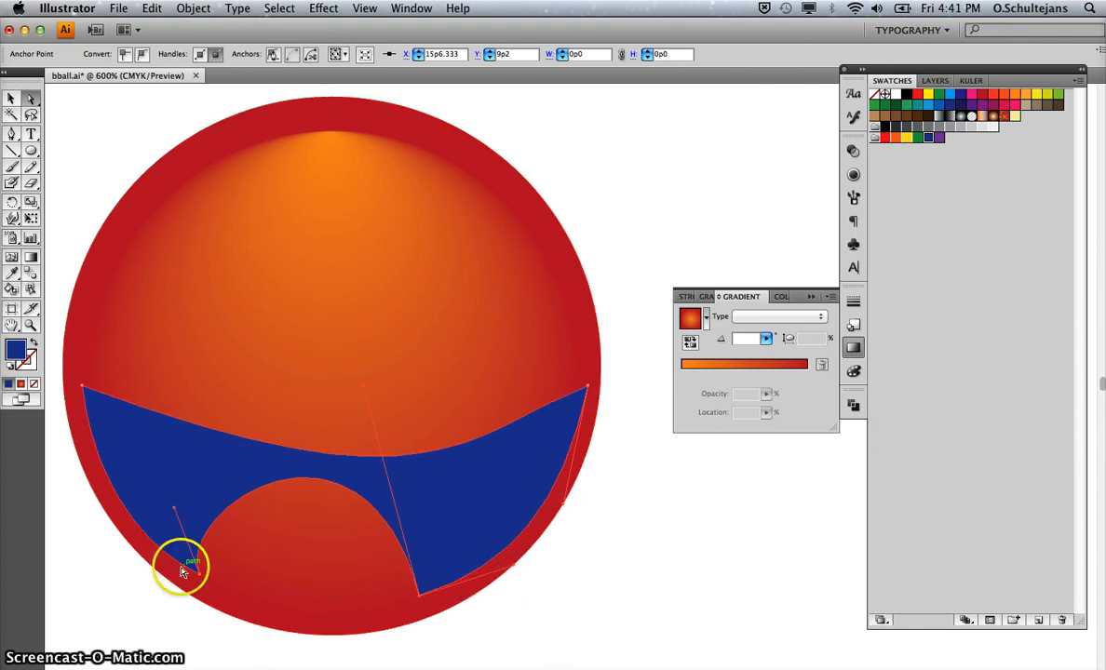
Move the lower-left anchor to X 11p11.5, Y 9p2 and reshape the inner arch into a rounder, flatter curve using its handles.
{"action": "left_click_drag", "start_coordinate": [199, 578], "coordinate": [219, 594]}
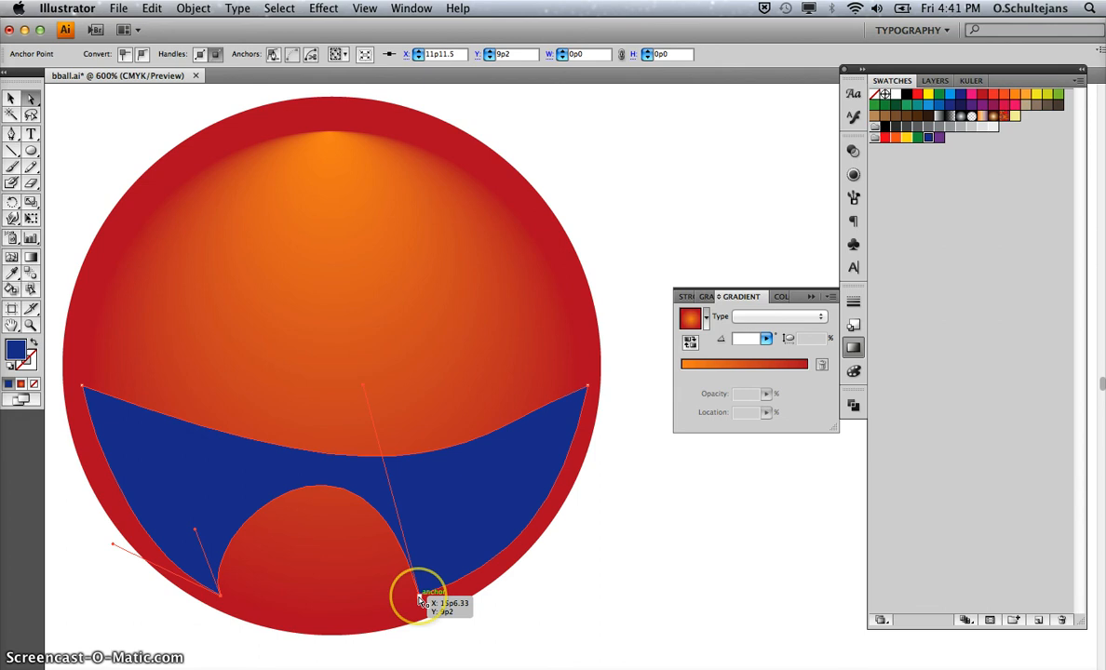
{"action": "left_click_drag", "start_coordinate": [368, 390], "coordinate": [435, 446]}
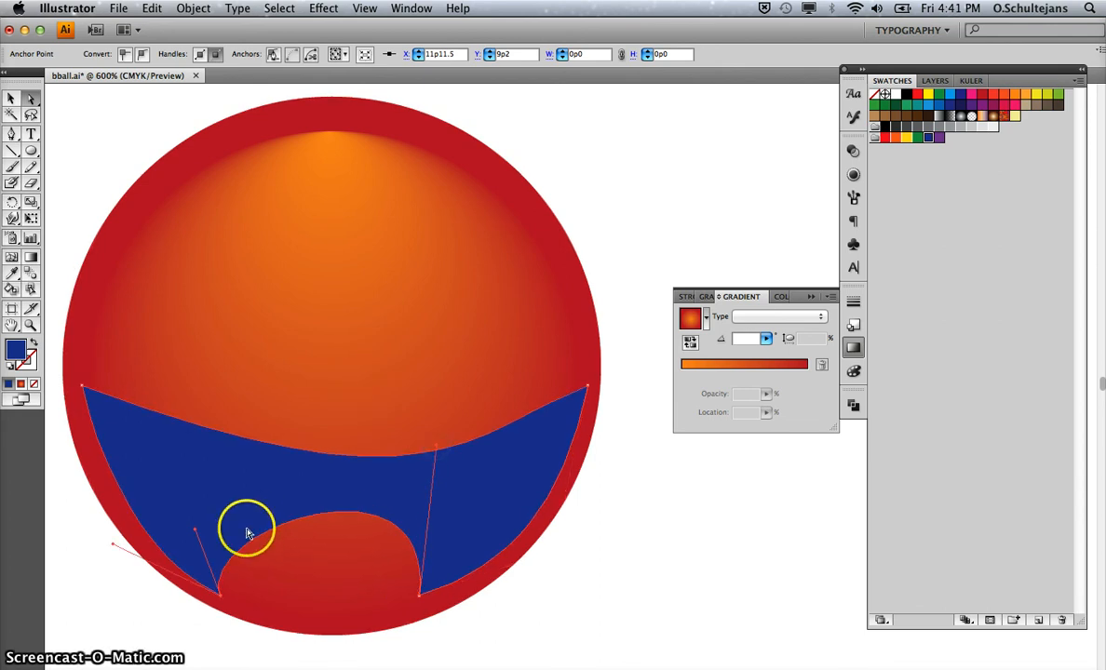
{"action": "left_click_drag", "start_coordinate": [194, 508], "coordinate": [186, 478]}
{"action": "left_click_drag", "start_coordinate": [436, 444], "coordinate": [473, 476]}
Shift the lower-left anchor inward to X 12p3.333 and bow the outer-left curve outward, parallel to the circle's edge.
{"action": "scroll", "coordinate": [419, 644], "scroll_direction": "left", "scroll_amount": 3}
{"action": "scroll", "coordinate": [420, 644], "scroll_direction": "down", "scroll_amount": 1}
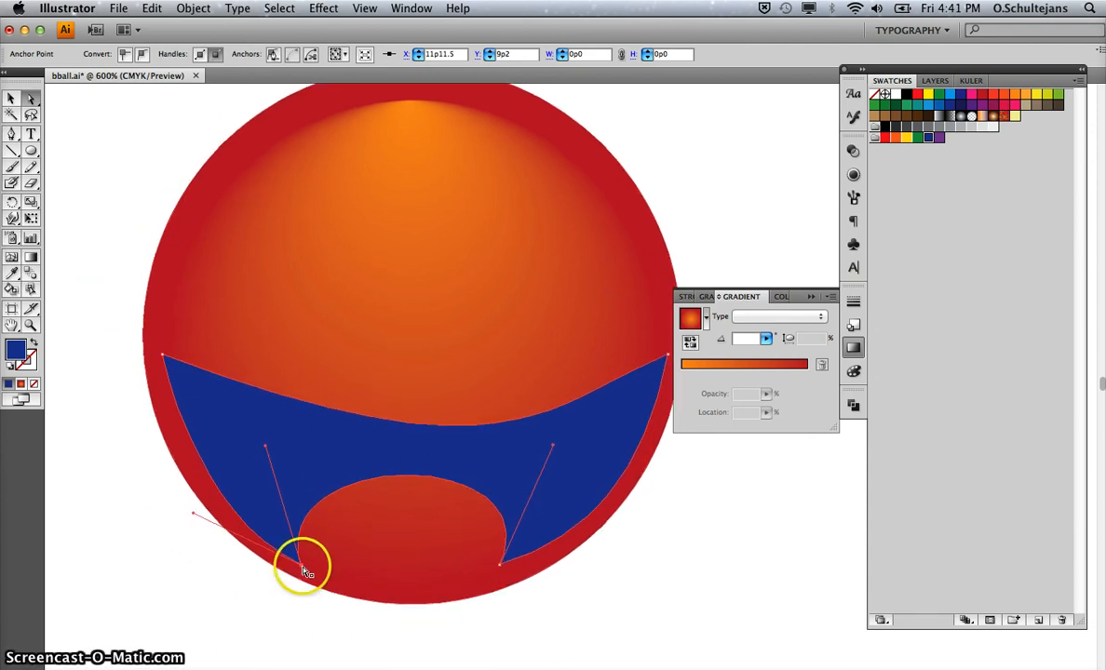
{"action": "left_click_drag", "start_coordinate": [302, 568], "coordinate": [318, 569]}
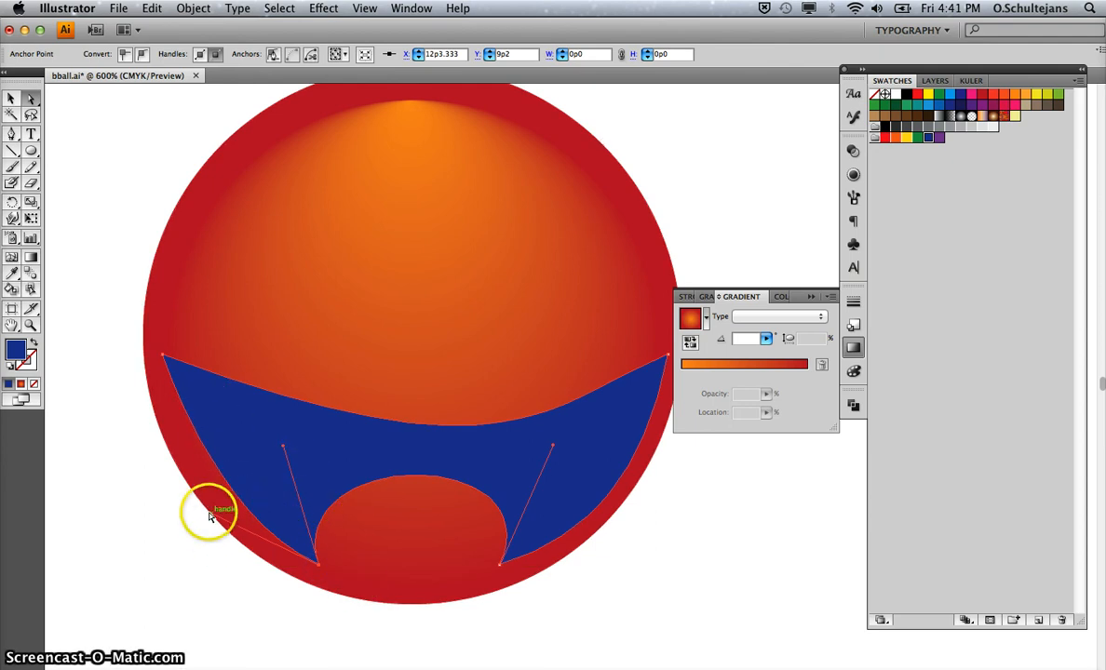
{"action": "left_click_drag", "start_coordinate": [210, 515], "coordinate": [181, 532]}
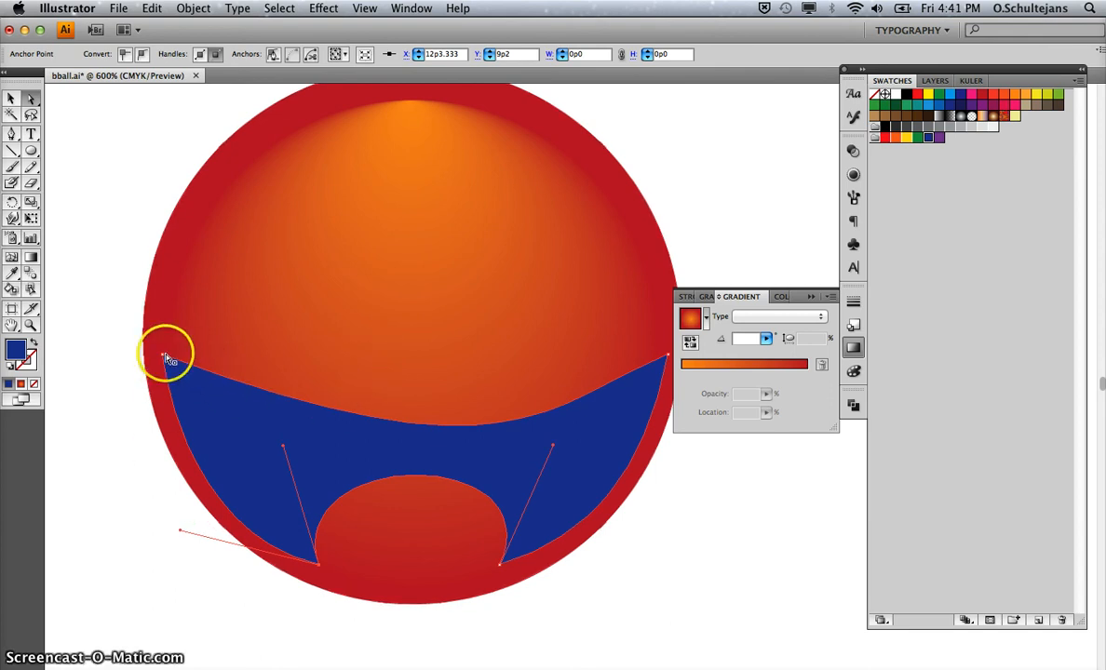
Adjust the handles of both upper anchors so the crescent's top edge forms a symmetrical downward curve.
{"action": "left_click_drag", "start_coordinate": [166, 357], "coordinate": [351, 484]}
{"action": "left_click", "coordinate": [545, 424]}
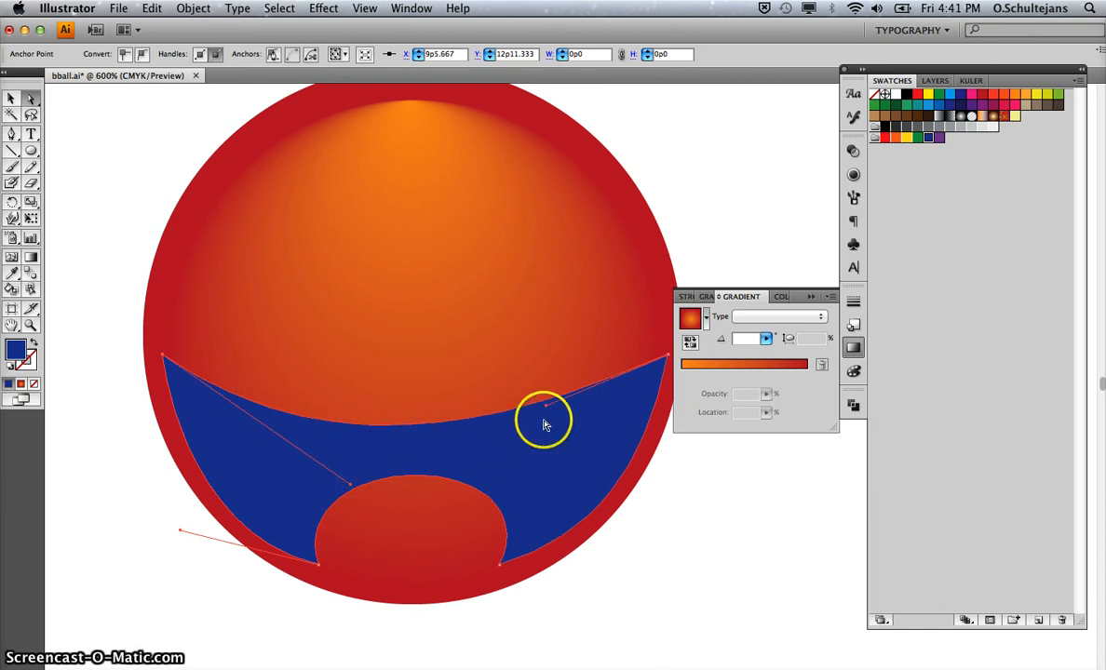
{"action": "left_click_drag", "start_coordinate": [545, 411], "coordinate": [502, 489]}
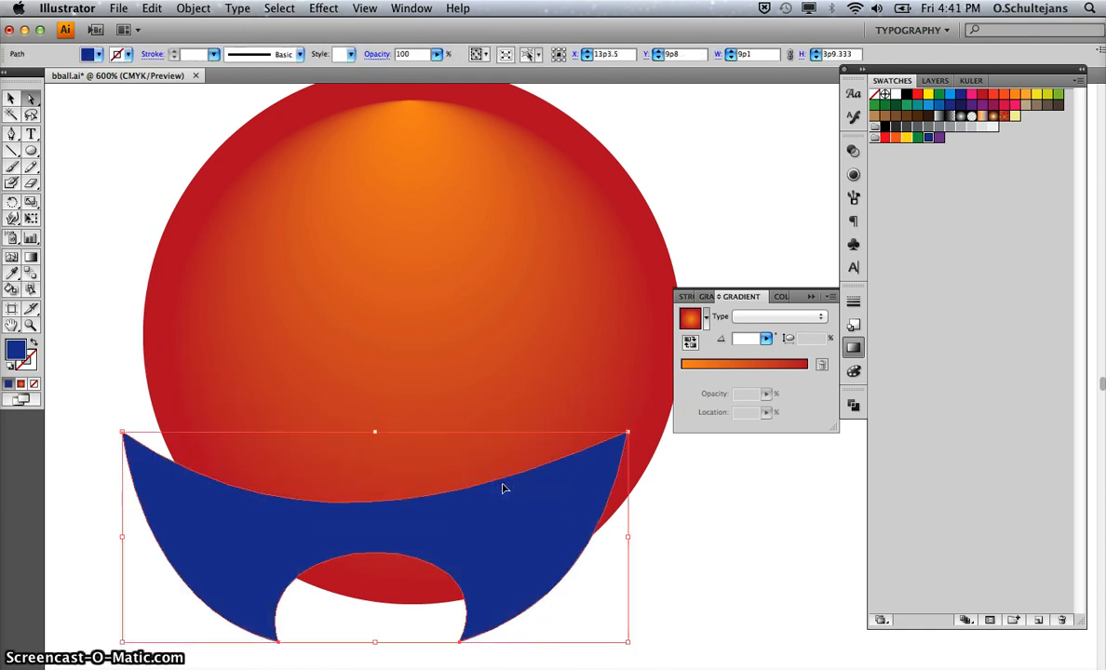
{"action": "key", "text": "super+z"}
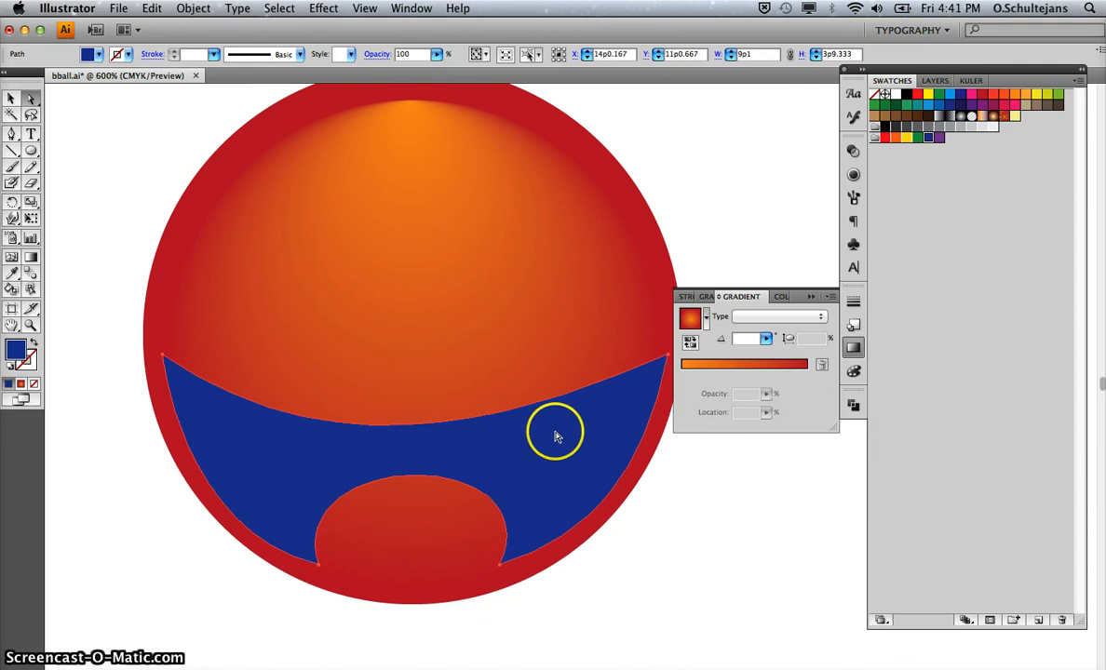
{"action": "left_click", "coordinate": [667, 357]}
{"action": "left_click_drag", "start_coordinate": [565, 409], "coordinate": [485, 445]}
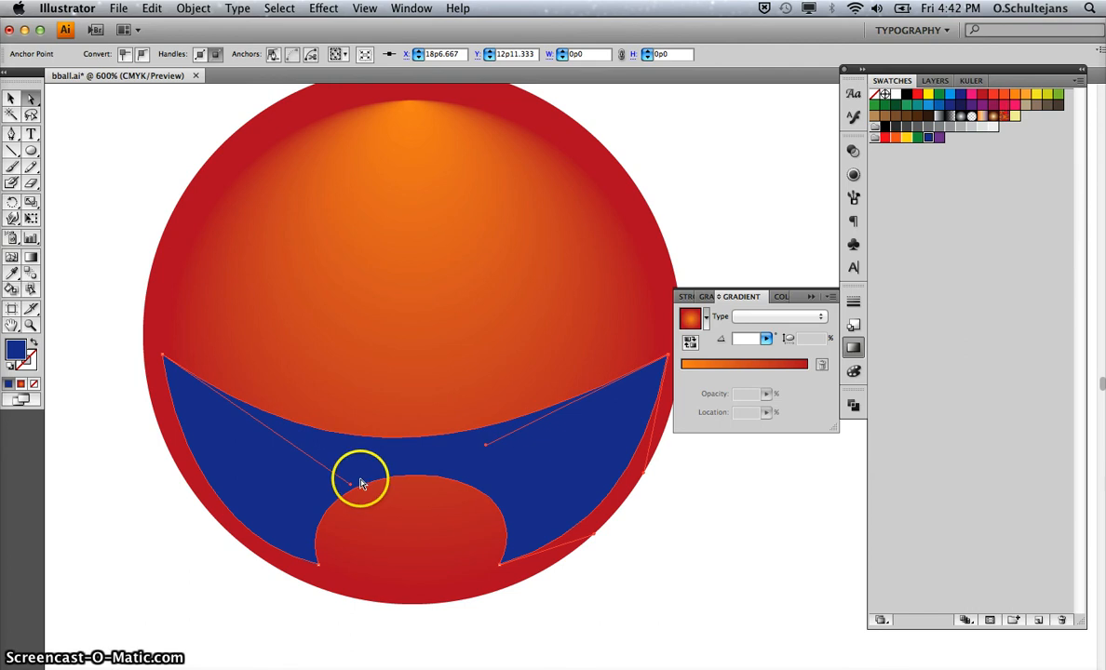
{"action": "left_click_drag", "start_coordinate": [350, 485], "coordinate": [362, 456]}
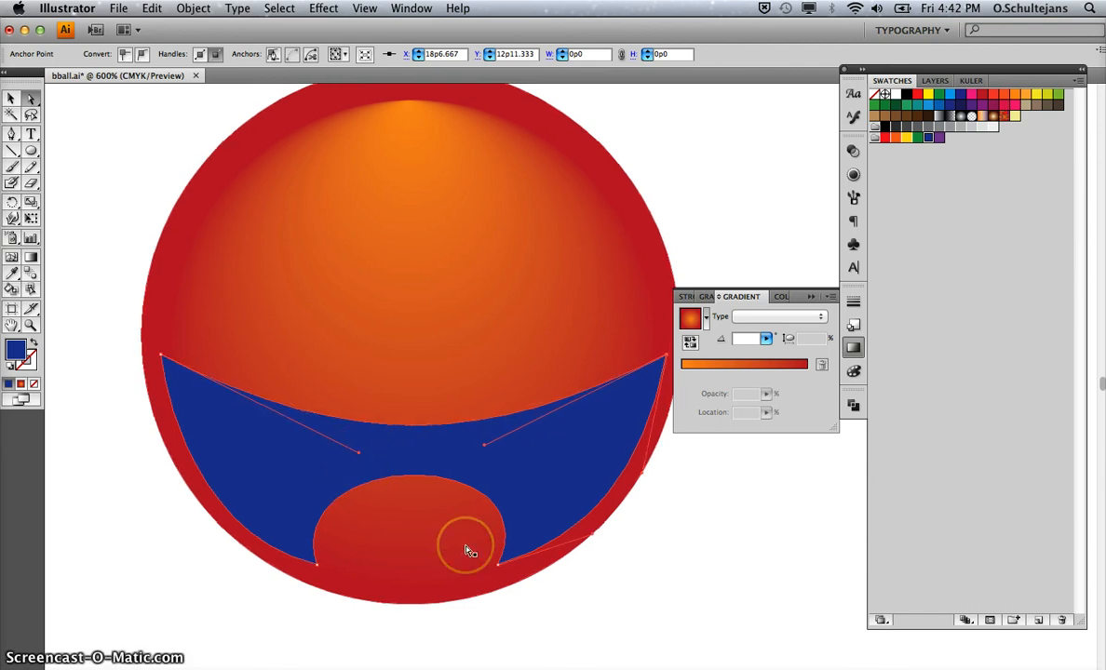
Fill the crescent with the dark red swatch matching the ball's rim and deselect it.
{"action": "scroll", "coordinate": [469, 549], "scroll_direction": "right", "scroll_amount": 5}
{"action": "scroll", "coordinate": [469, 549], "scroll_direction": "left", "scroll_amount": 6}
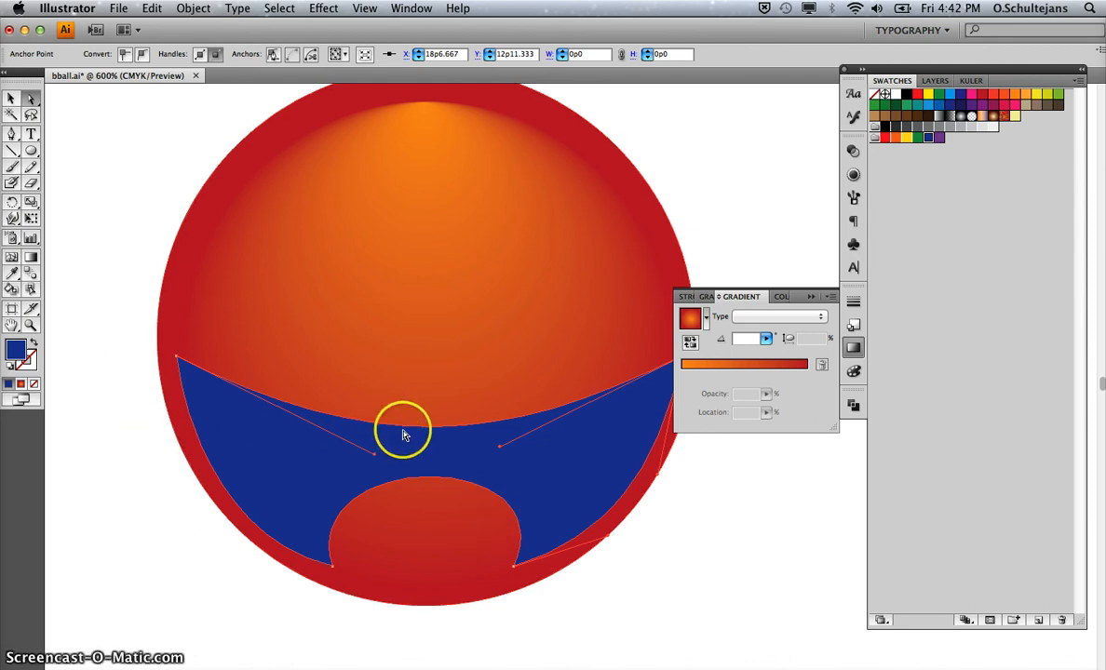
{"action": "left_click", "coordinate": [982, 97]}
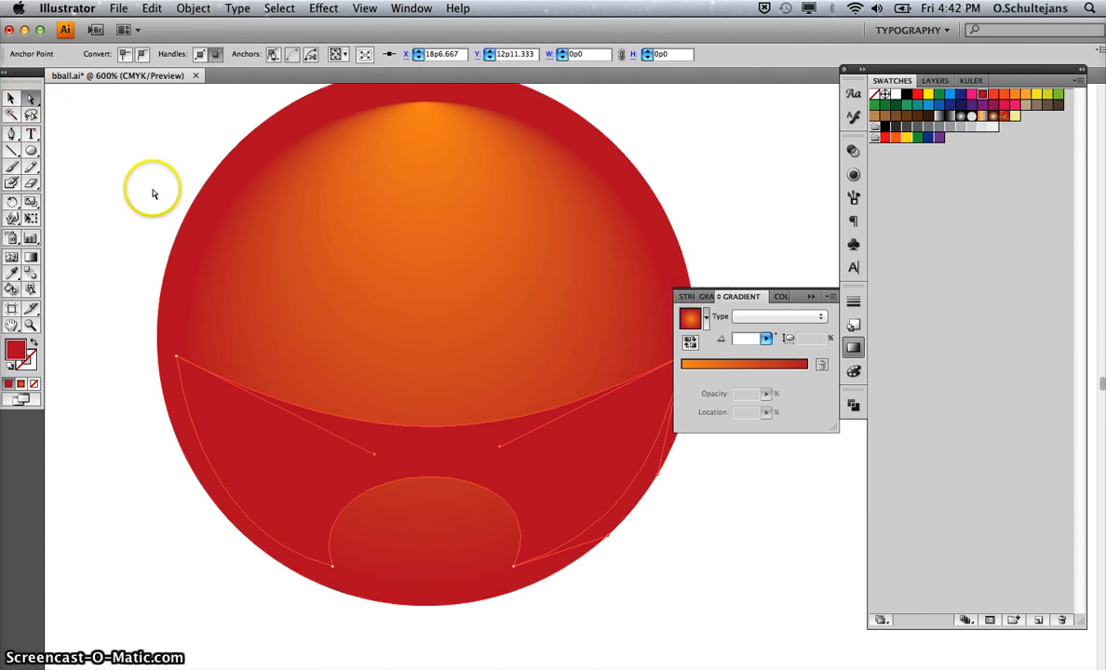
{"action": "left_click", "coordinate": [110, 172]}
Draw a horizontal ellipse about 4p10 wide and 2p4 high across the upper part of the ball.
{"action": "scroll", "coordinate": [131, 483], "scroll_direction": "right", "scroll_amount": 1}
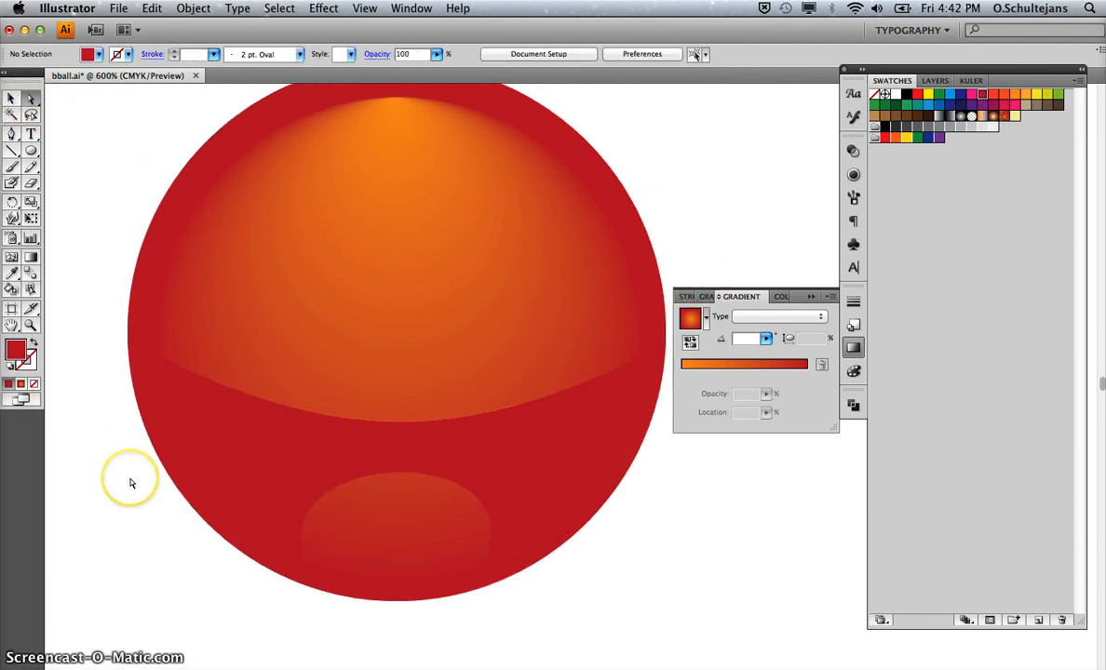
{"action": "scroll", "coordinate": [130, 483], "scroll_direction": "right", "scroll_amount": 2}
{"action": "scroll", "coordinate": [130, 483], "scroll_direction": "down", "scroll_amount": 1}
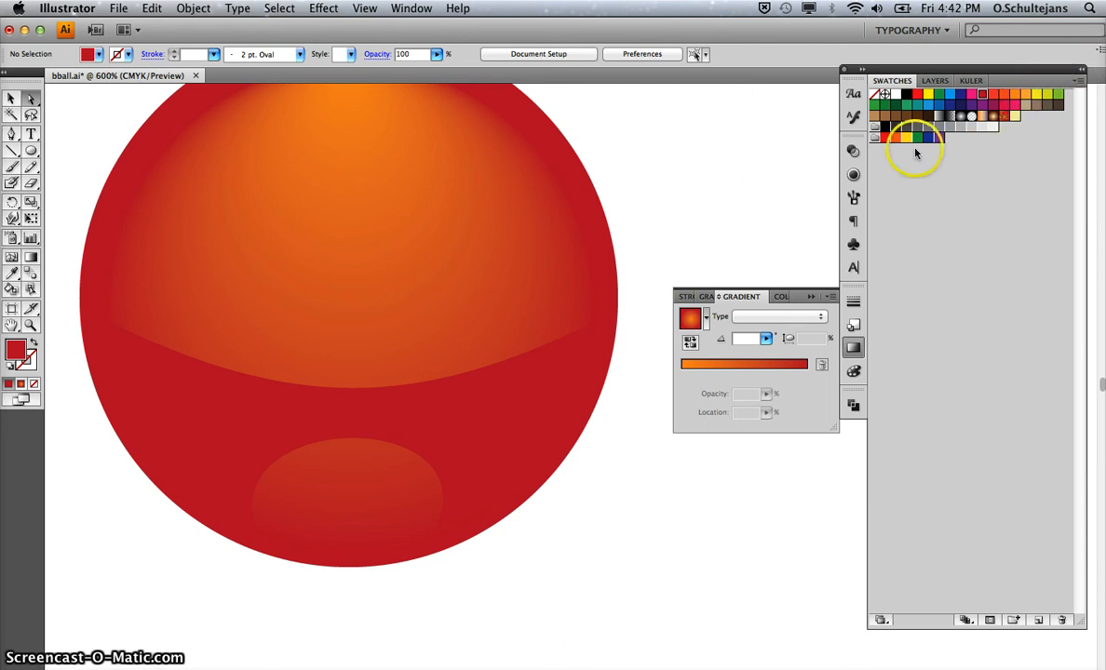
{"action": "scroll", "coordinate": [598, 296], "scroll_direction": "up", "scroll_amount": 3}
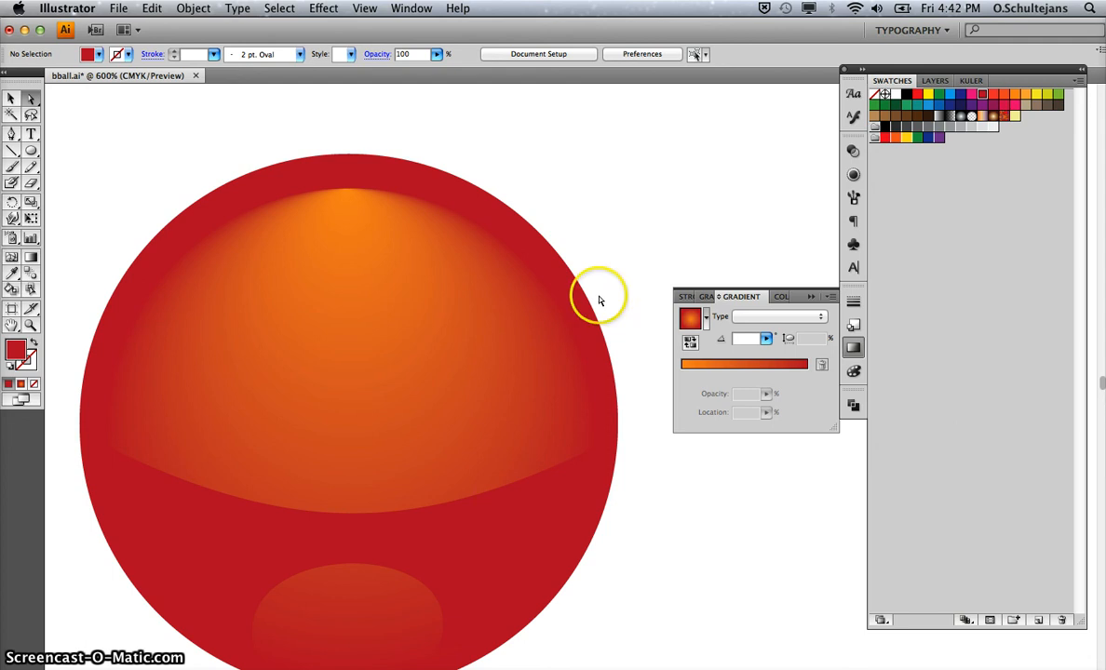
{"action": "scroll", "coordinate": [596, 255], "scroll_direction": "left", "scroll_amount": 3}
{"action": "scroll", "coordinate": [596, 255], "scroll_direction": "down", "scroll_amount": 1}
{"action": "scroll", "coordinate": [592, 253], "scroll_direction": "right", "scroll_amount": 1}
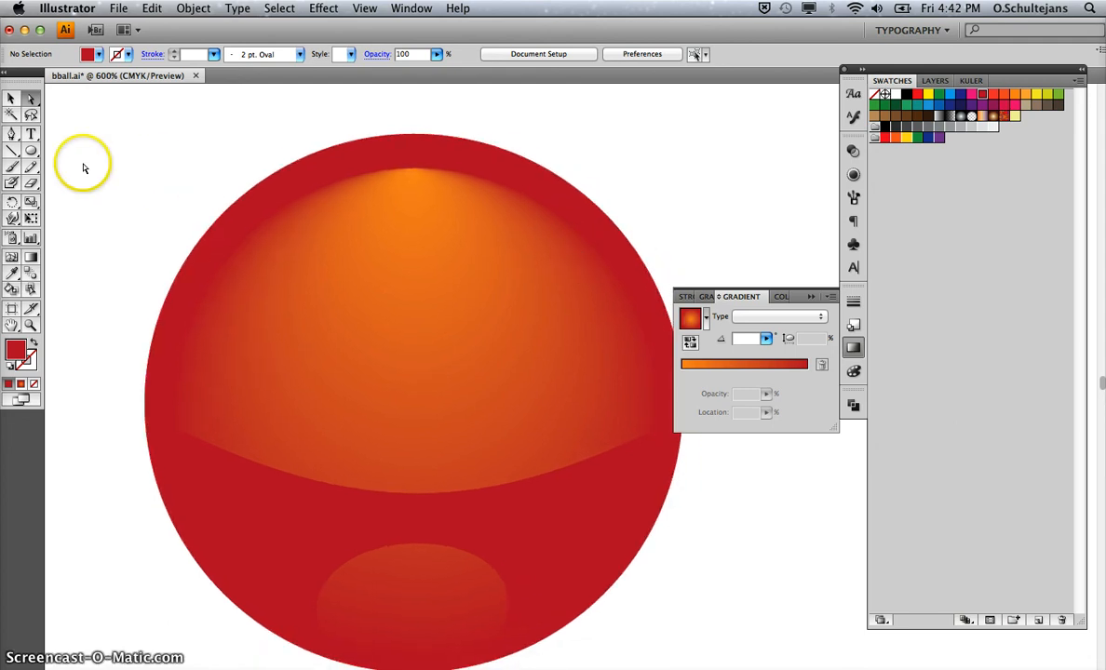
{"action": "left_click", "coordinate": [31, 149]}
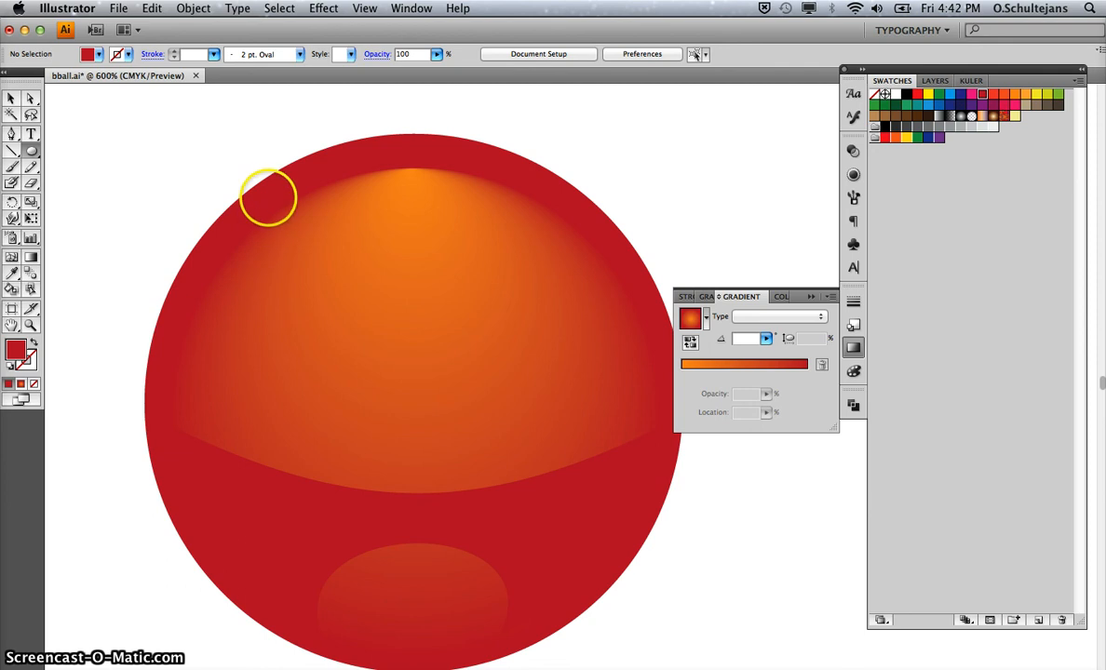
{"action": "left_click_drag", "start_coordinate": [270, 196], "coordinate": [538, 325]}
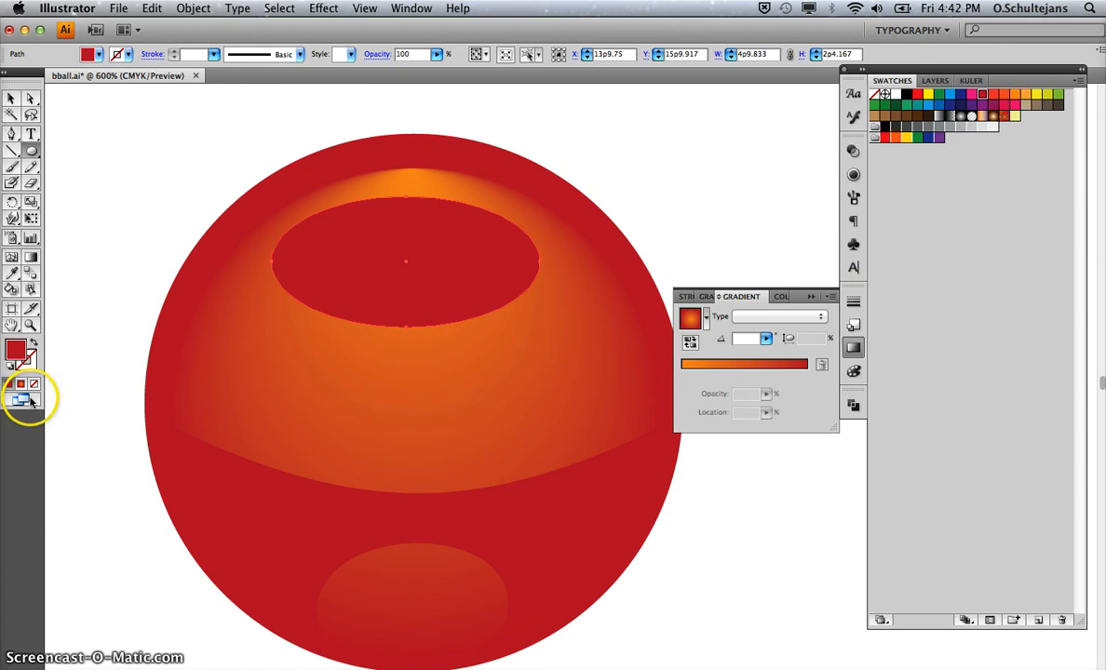
Give the ellipse a white fill with no stroke and move it up to X 13p11.5, Y 16p4.917, centred on the ball.
{"action": "left_click", "coordinate": [9, 366]}
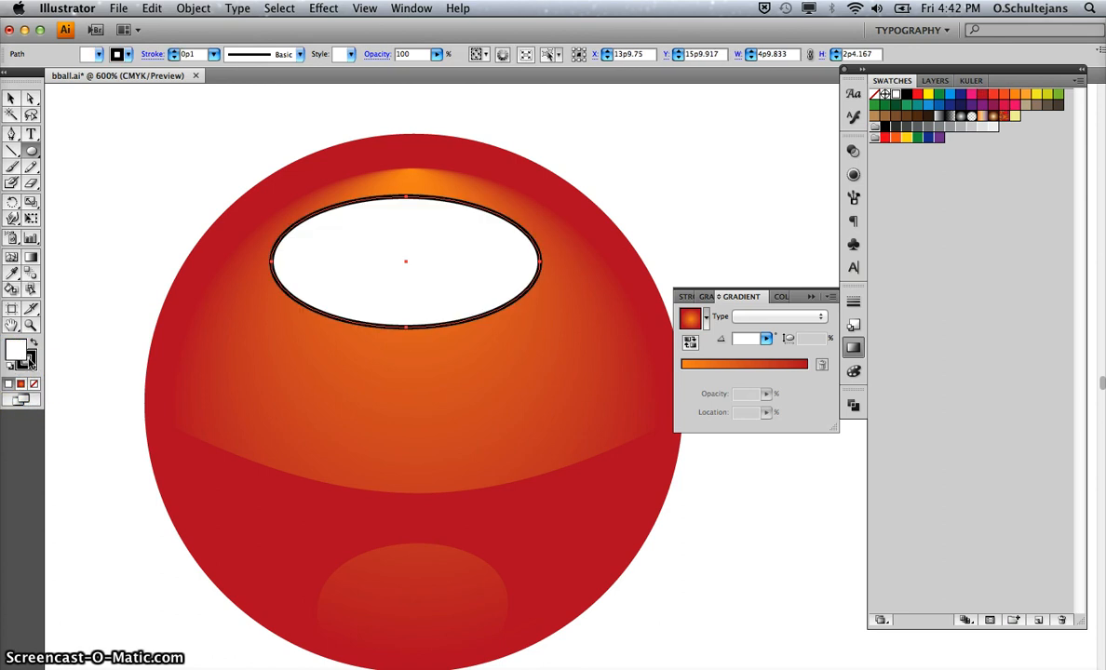
{"action": "left_click", "coordinate": [29, 359]}
{"action": "key", "text": "slash"}
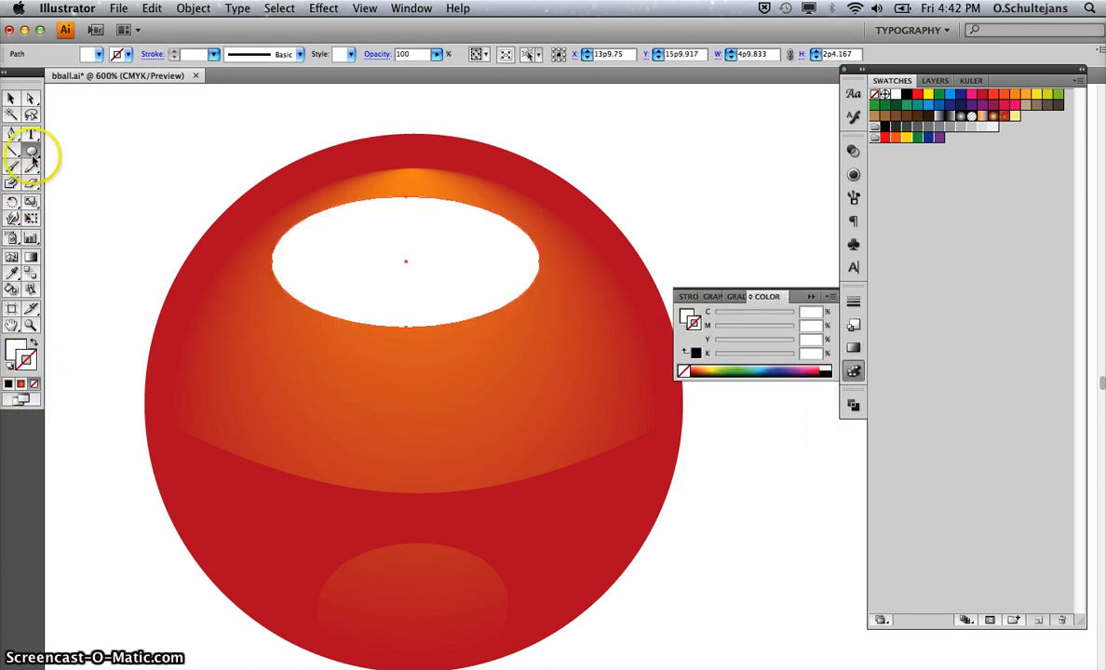
{"action": "left_click", "coordinate": [31, 98]}
{"action": "left_click_drag", "start_coordinate": [423, 207], "coordinate": [429, 186]}
Try to stretch the white ellipse downward by moving its bottom anchor to Y 14p11.833.
{"action": "left_click", "coordinate": [420, 296]}
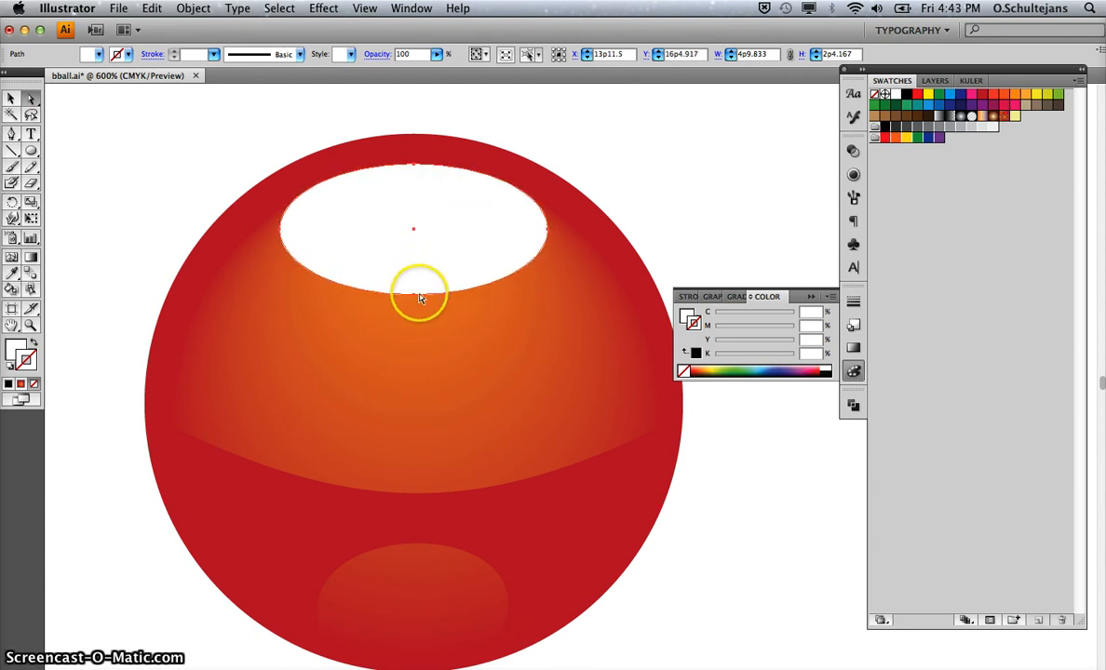
{"action": "left_click_drag", "start_coordinate": [415, 298], "coordinate": [415, 310]}
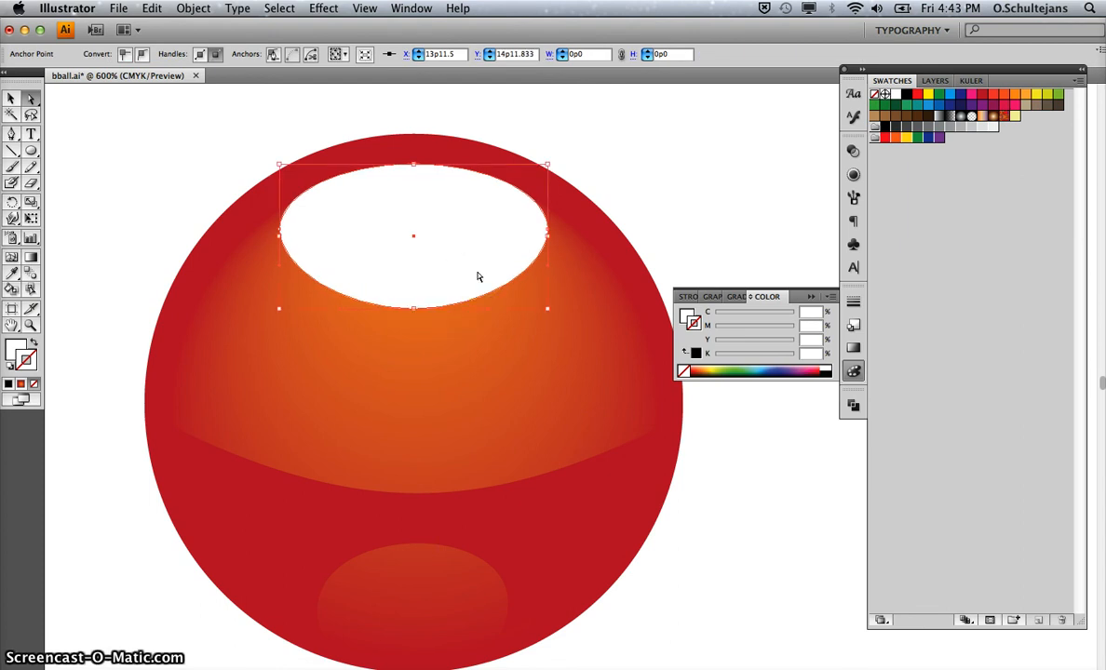
{"action": "key", "text": "super+z"}
{"action": "left_click", "coordinate": [459, 270]}
{"action": "left_click", "coordinate": [683, 190]}
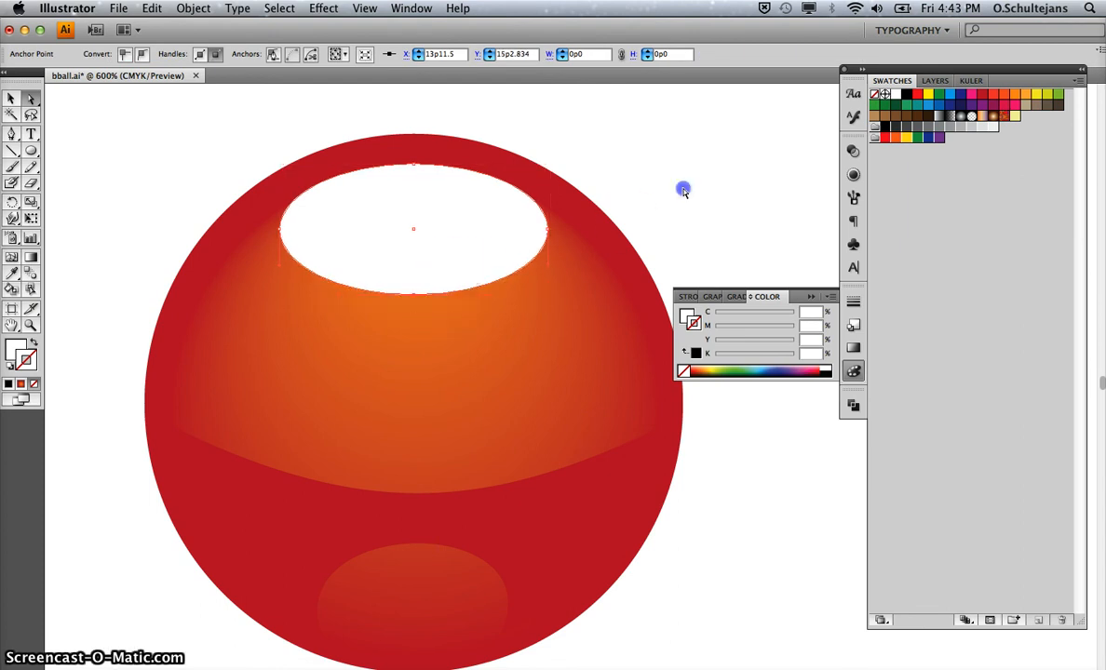
Select the white ellipse near the ball's top and fill it with the current orange-to-red radial gradient.
{"action": "left_click", "coordinate": [346, 240]}
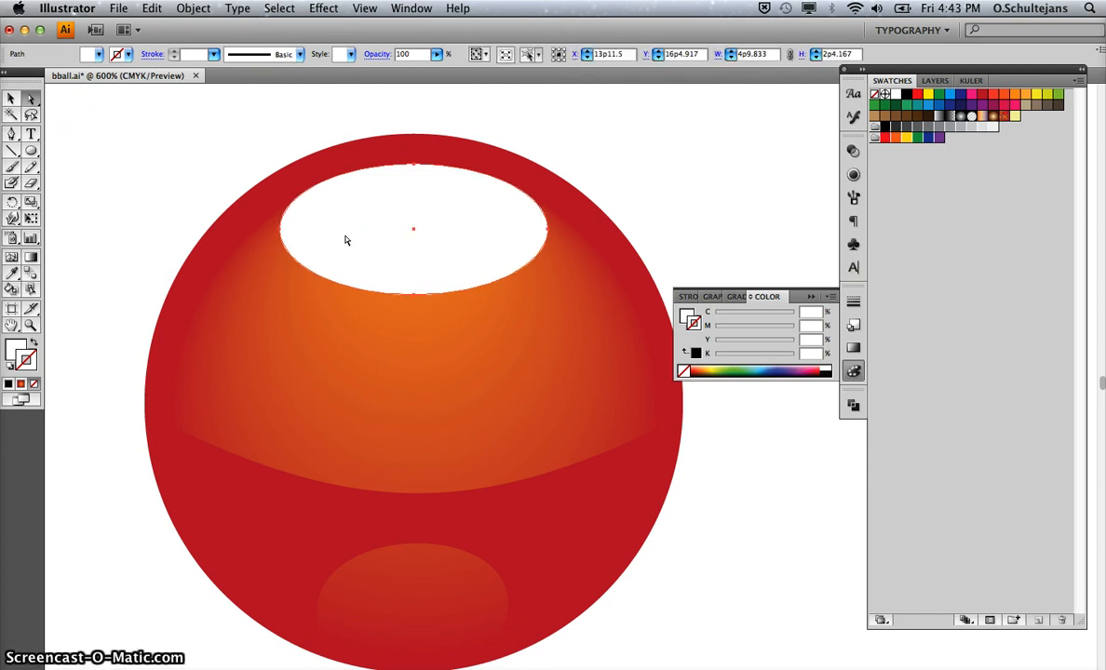
{"action": "left_click", "coordinate": [370, 233]}
{"action": "left_click", "coordinate": [599, 315]}
{"action": "left_click", "coordinate": [373, 232]}
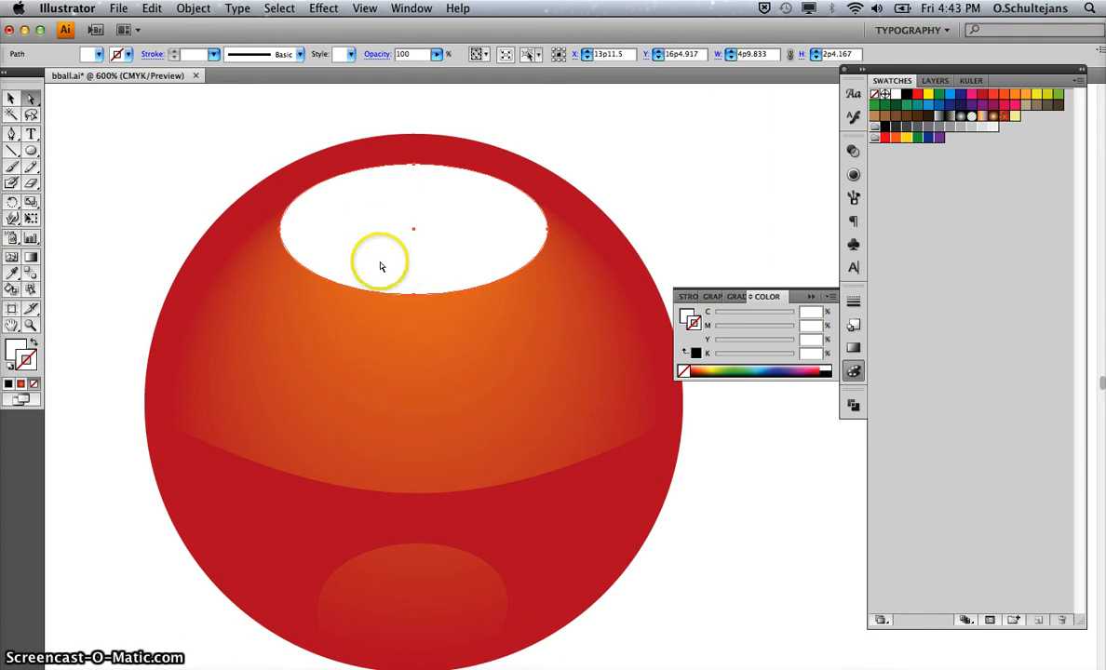
{"action": "left_click", "coordinate": [21, 385]}
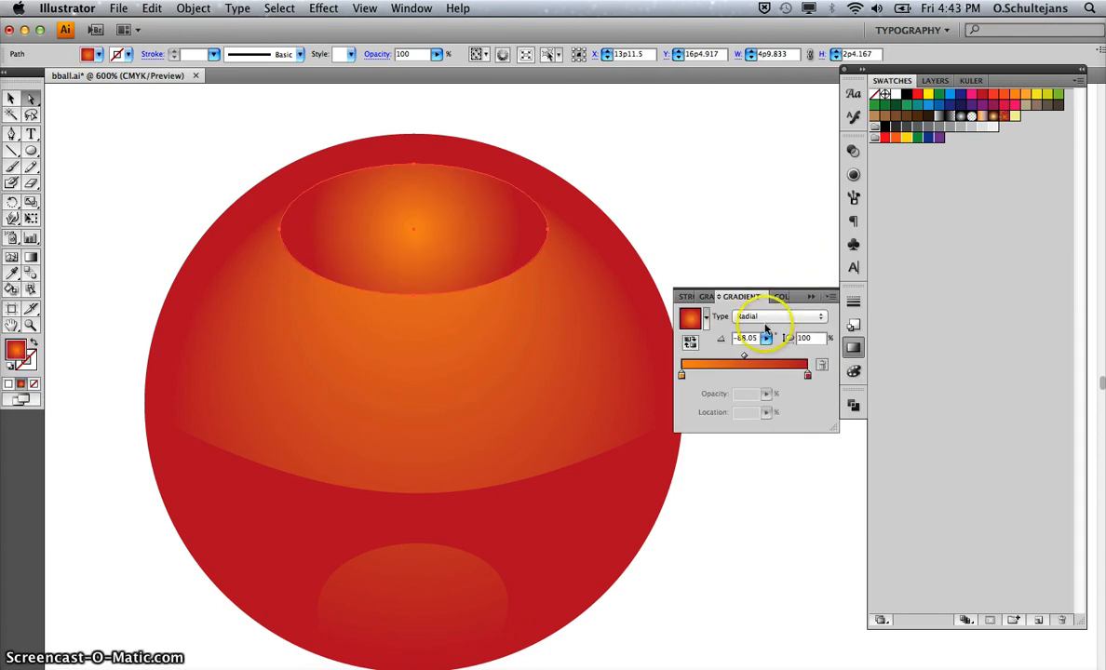
Change the upper ellipse's gradient to linear and run it vertically from orange at its top edge to red at its bottom edge.
{"action": "left_click", "coordinate": [765, 316]}
{"action": "left_click", "coordinate": [768, 331]}
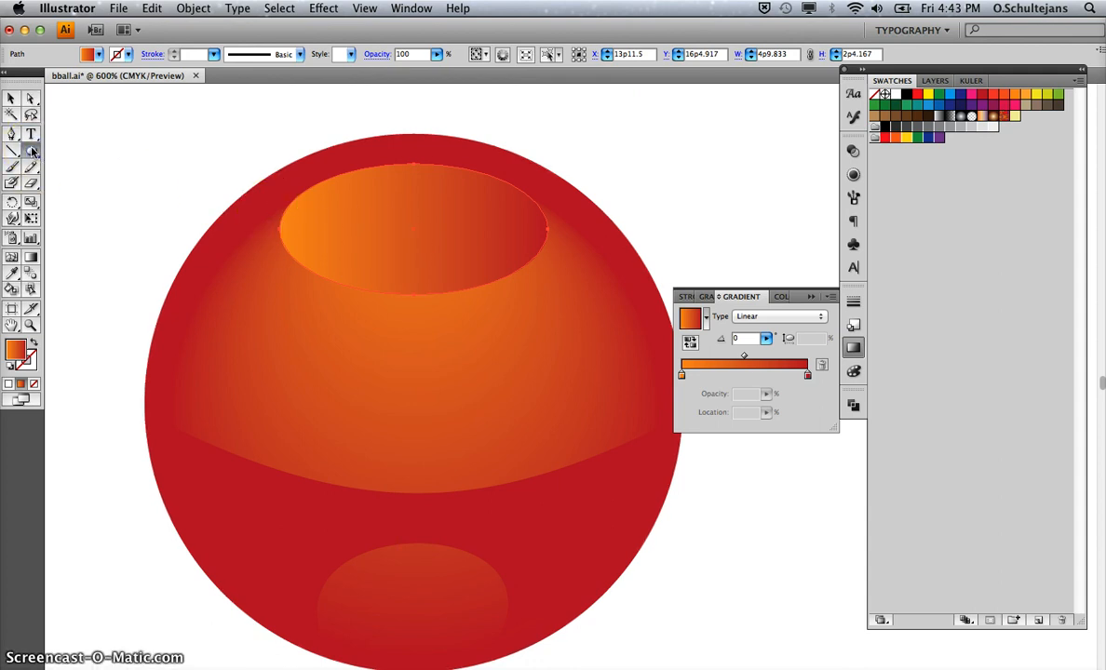
{"action": "left_click", "coordinate": [30, 257]}
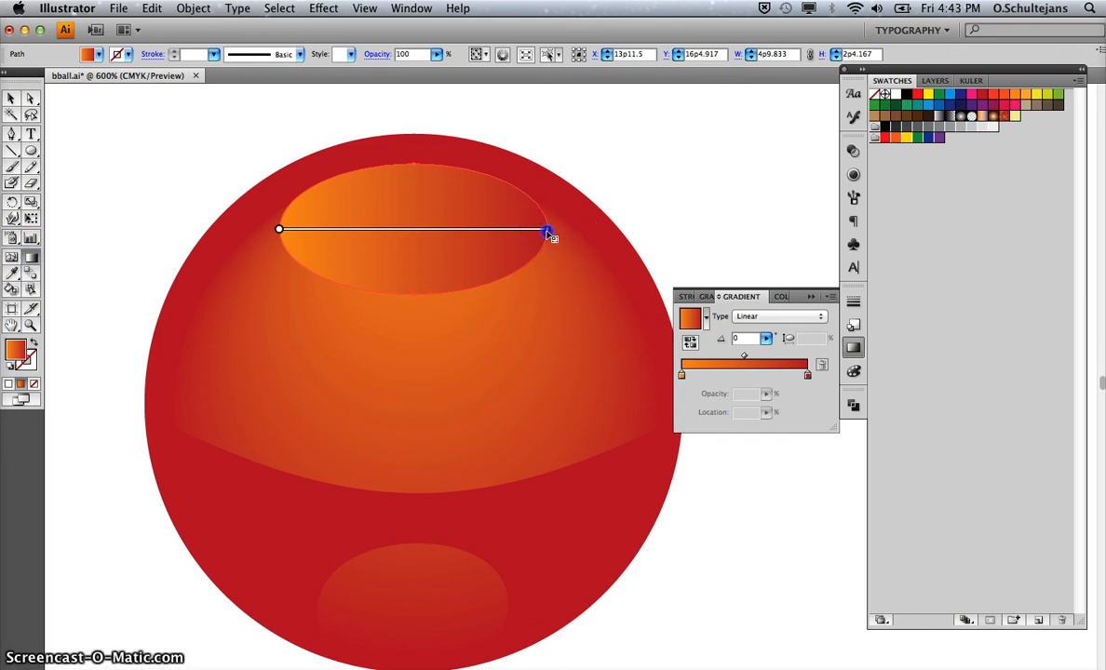
{"action": "left_click_drag", "start_coordinate": [547, 230], "coordinate": [527, 268]}
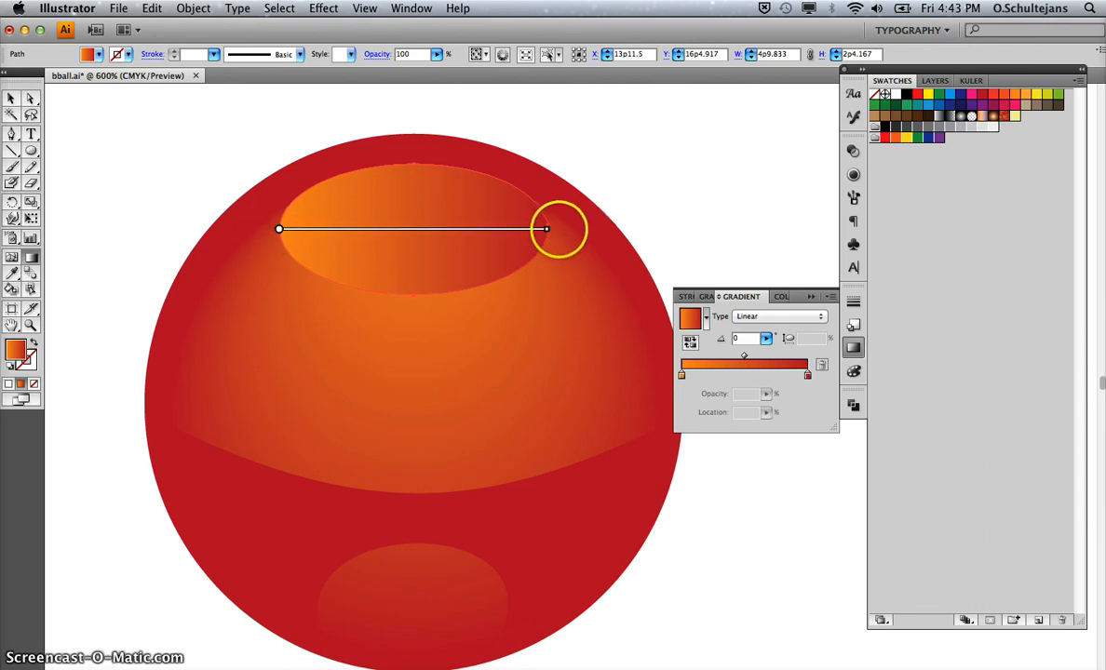
{"action": "mouse_move", "coordinate": [548, 229]}
{"action": "left_mouse_down"}
{"action": "mouse_move", "coordinate": [513, 340]}
{"action": "mouse_move", "coordinate": [261, 415]}
{"action": "mouse_move", "coordinate": [278, 410]}
{"action": "left_mouse_up"}
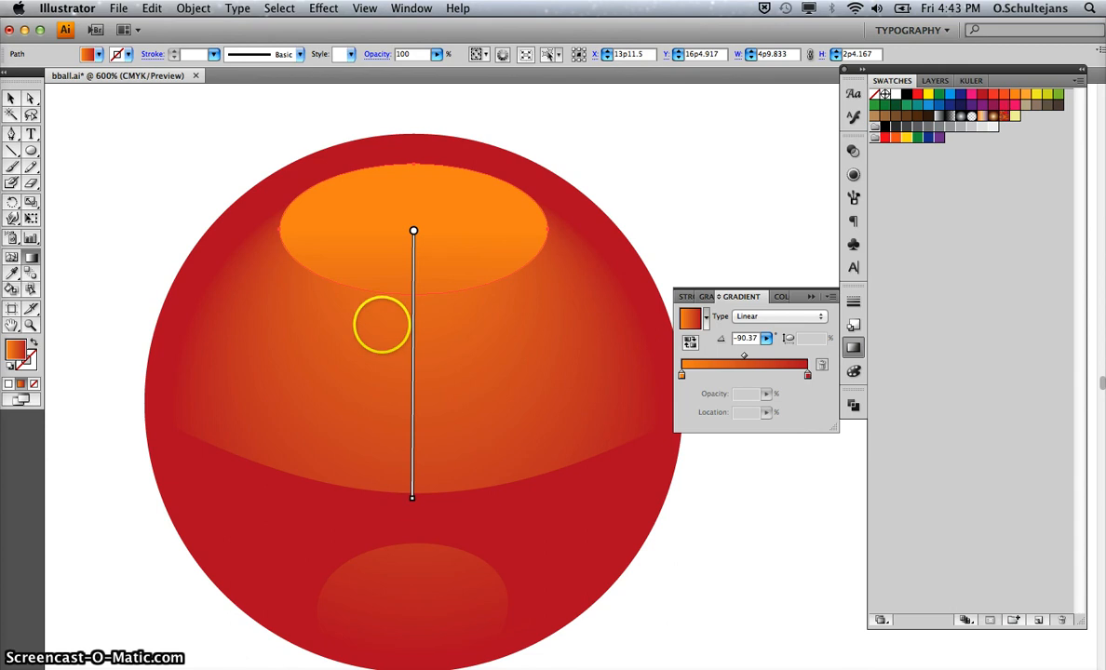
{"action": "left_click_drag", "start_coordinate": [415, 402], "coordinate": [416, 339]}
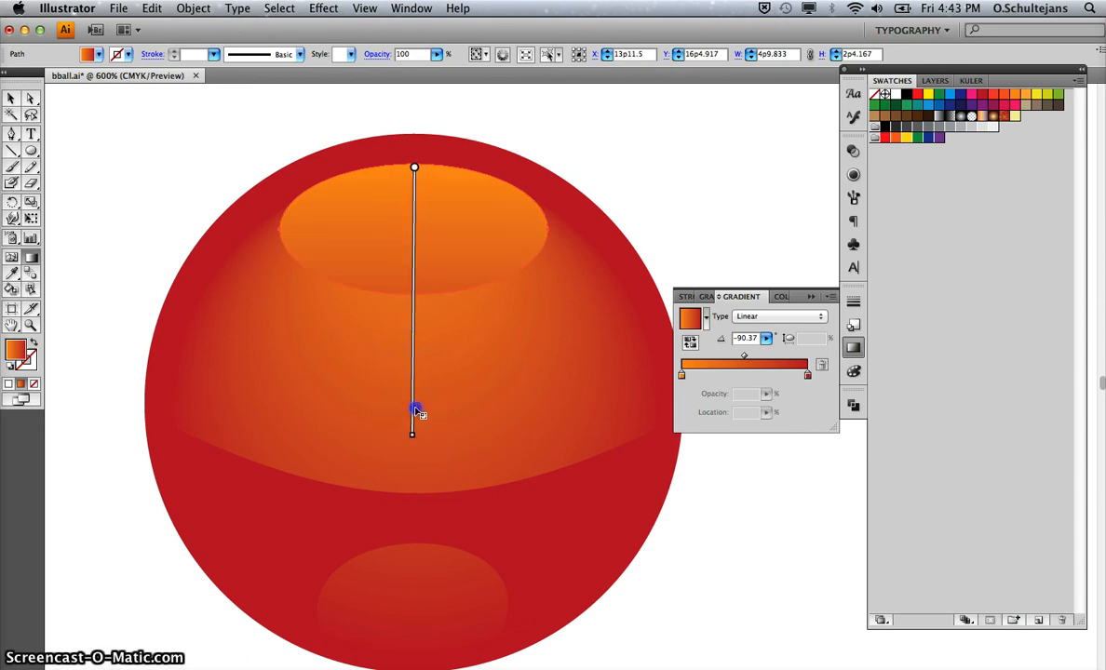
{"action": "left_click_drag", "start_coordinate": [419, 297], "coordinate": [420, 299]}
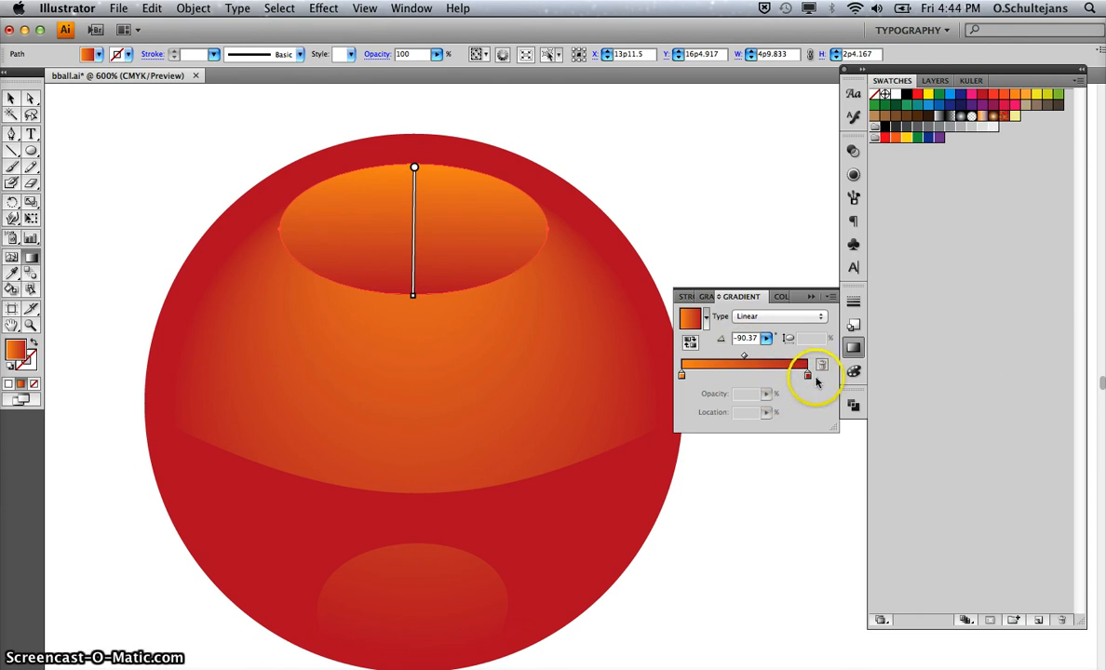
Set the red end stop of the ellipse's gradient to 0% opacity and deselect the ellipse.
{"action": "left_click", "coordinate": [806, 376]}
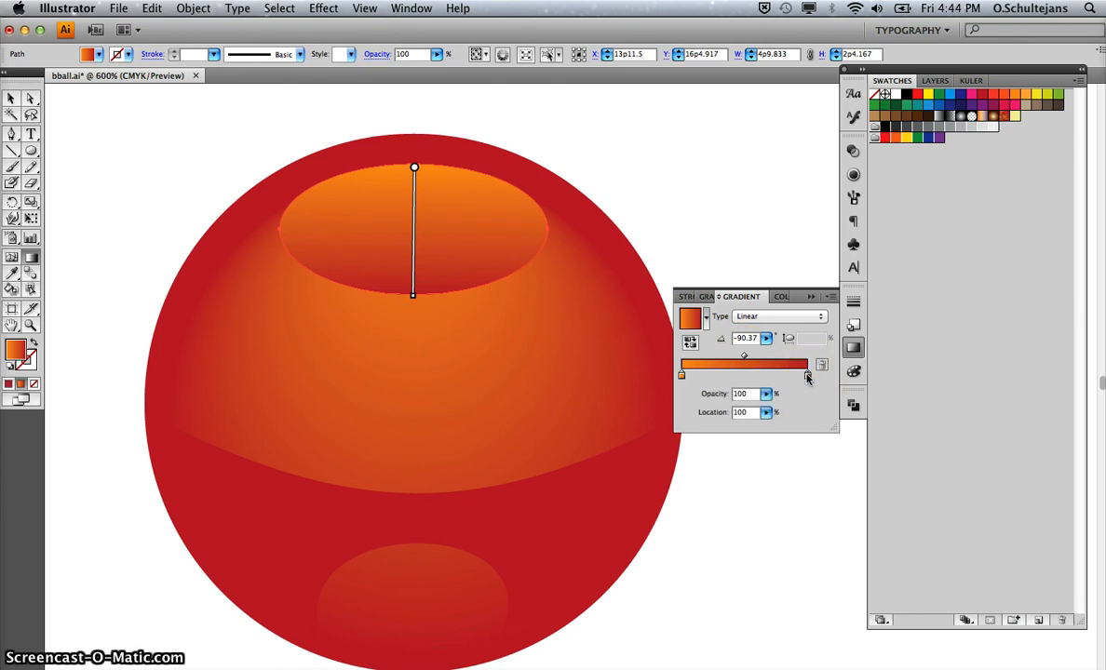
{"action": "left_click", "coordinate": [807, 376]}
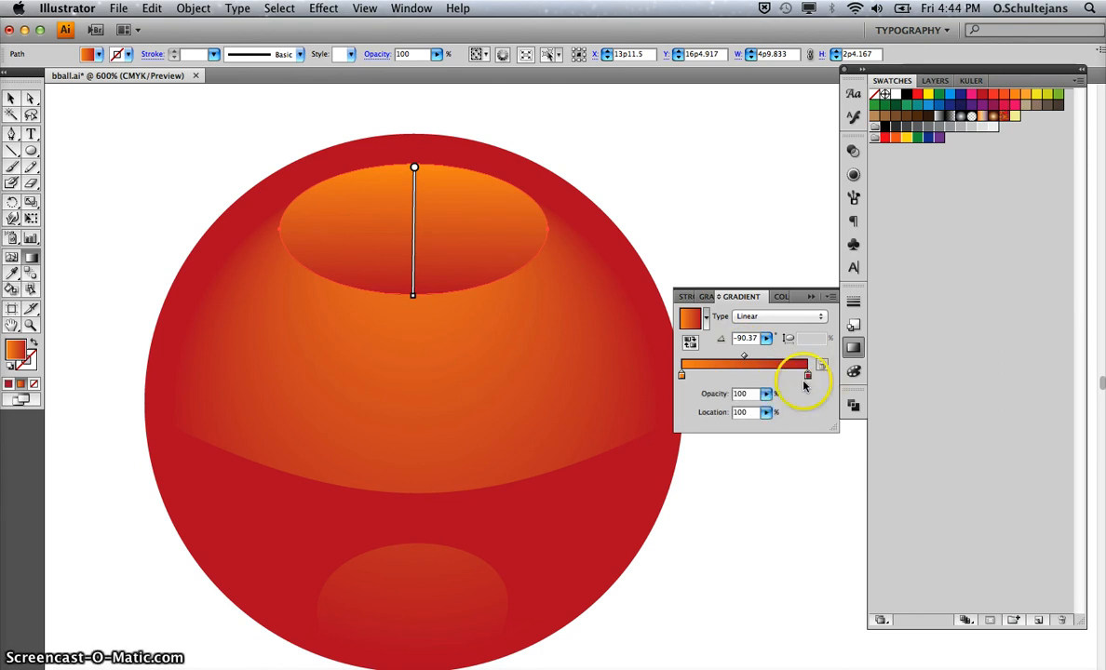
{"action": "left_click", "coordinate": [758, 392]}
{"action": "left_click", "coordinate": [765, 394]}
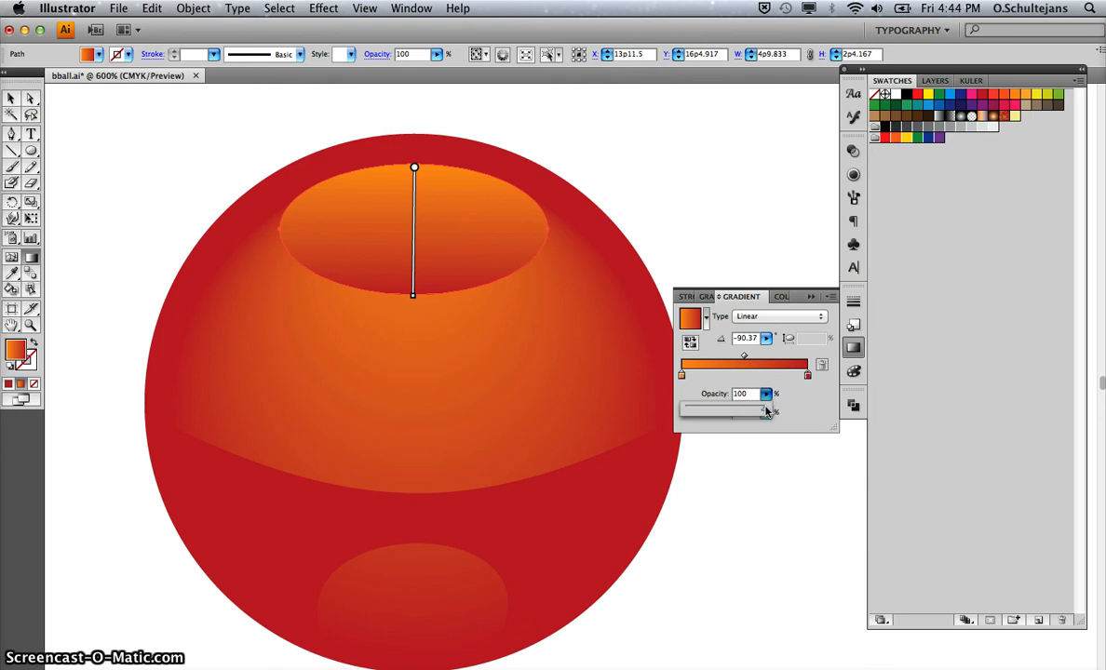
{"action": "left_click", "coordinate": [667, 412]}
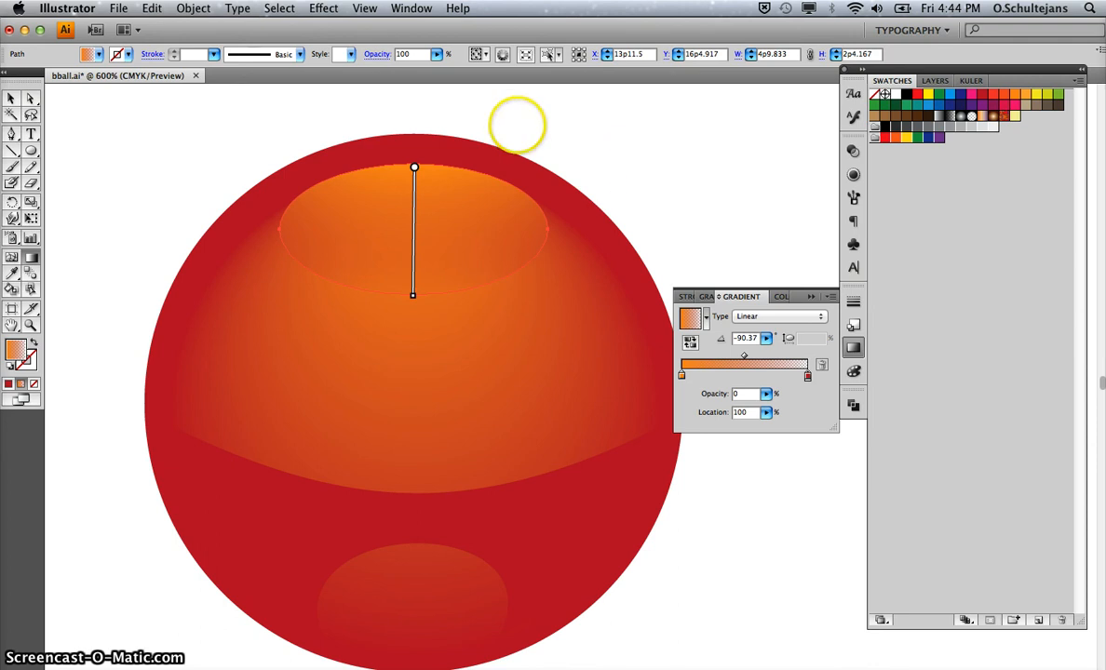
{"action": "left_click", "coordinate": [118, 145]}
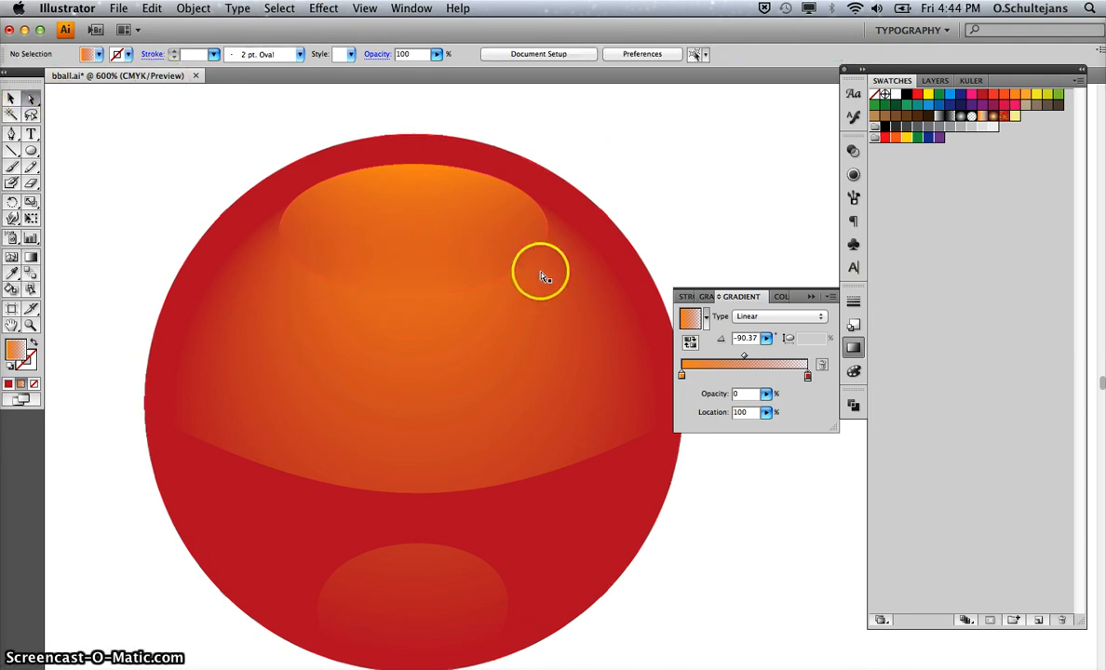
Select the upper ellipse and move its gradient's transparent stop inward to a location of 92.02%.
{"action": "left_click", "coordinate": [451, 271]}
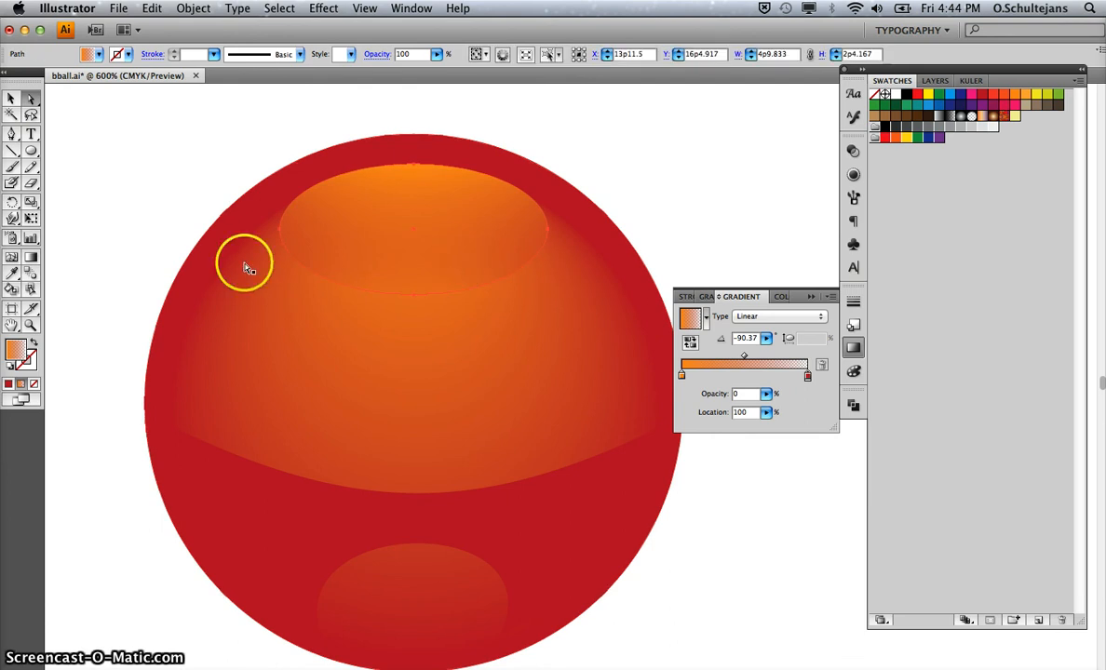
{"action": "left_click", "coordinate": [28, 260]}
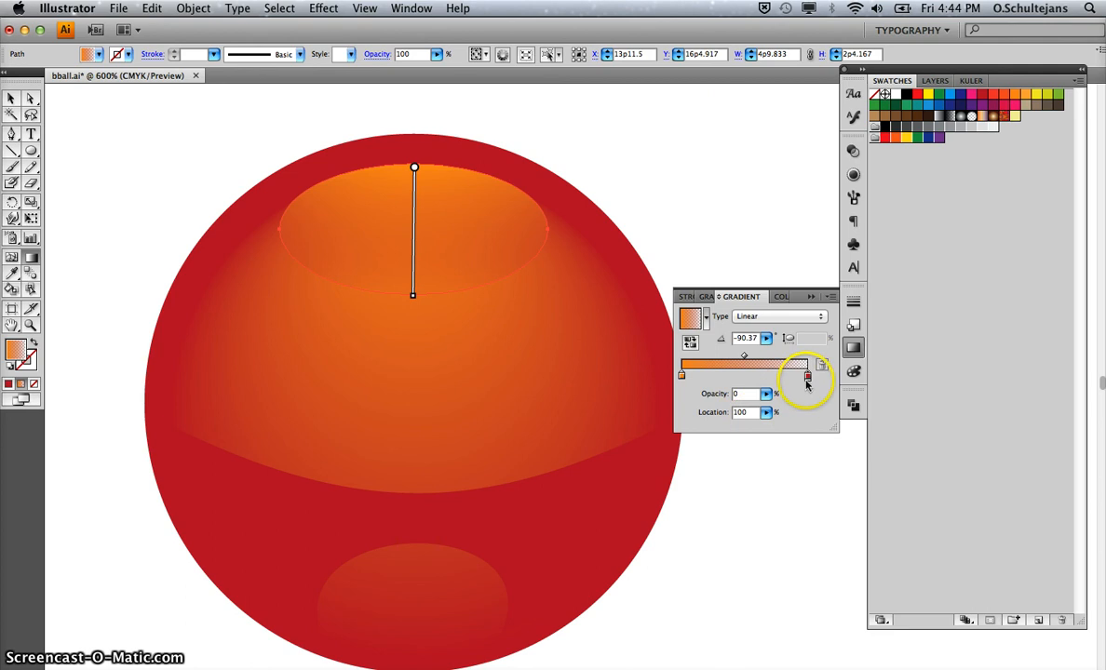
{"action": "left_click_drag", "start_coordinate": [779, 382], "coordinate": [766, 386]}
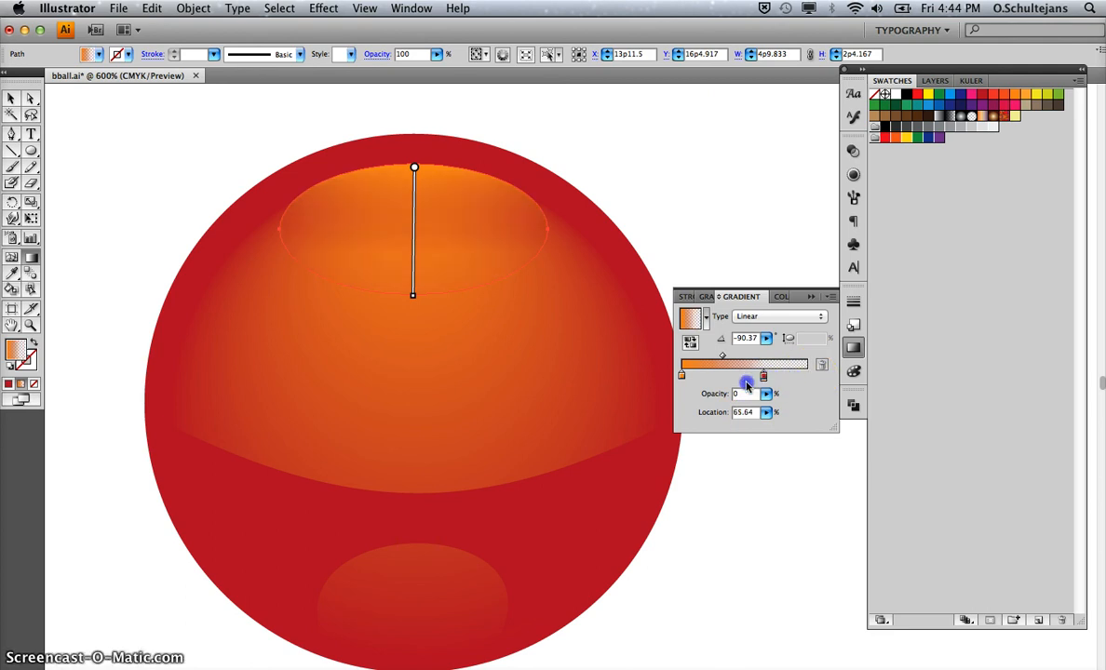
{"action": "left_click_drag", "start_coordinate": [755, 374], "coordinate": [802, 374]}
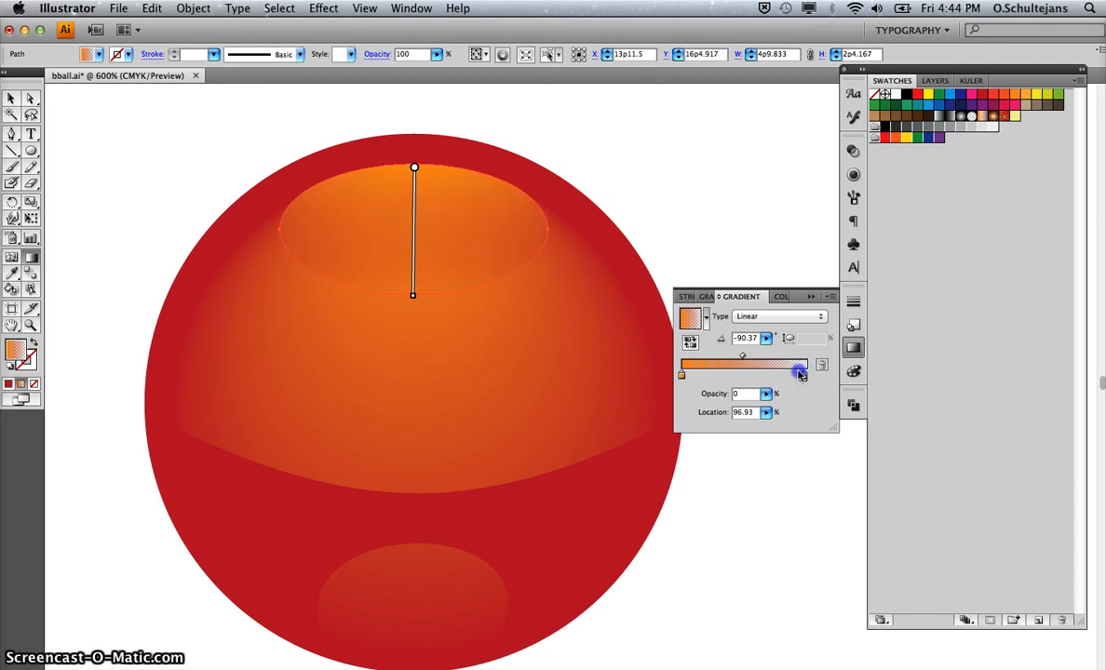
Straighten the ellipse's gradient to exactly -90° along its vertical centre line and deselect the ellipse.
{"action": "mouse_move", "coordinate": [410, 288]}
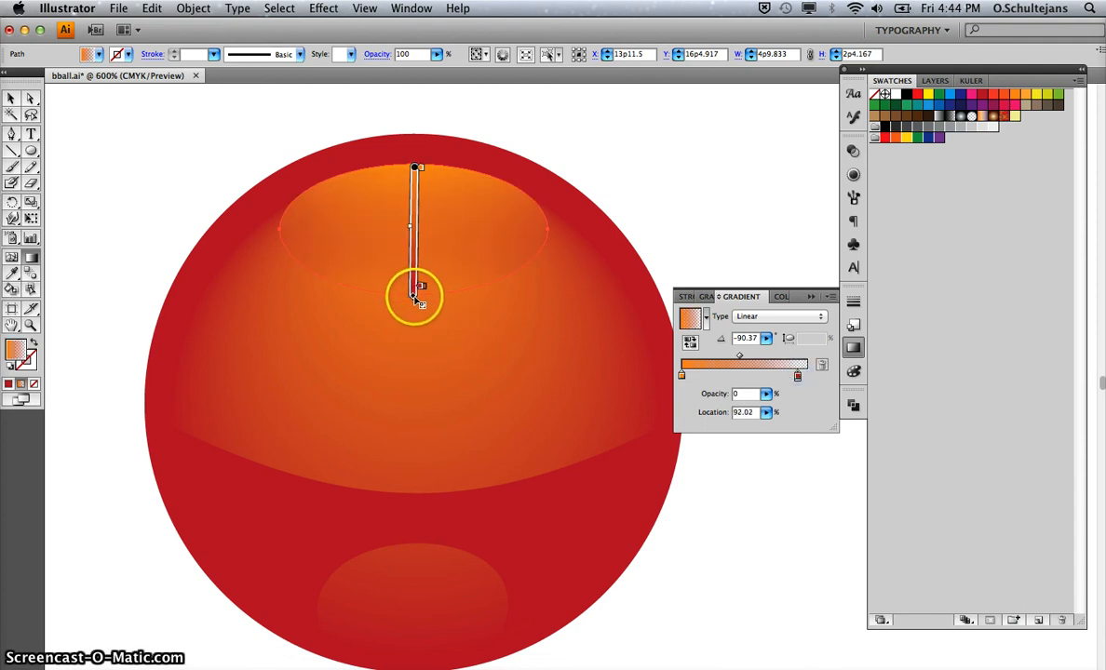
{"action": "left_click", "coordinate": [414, 165]}
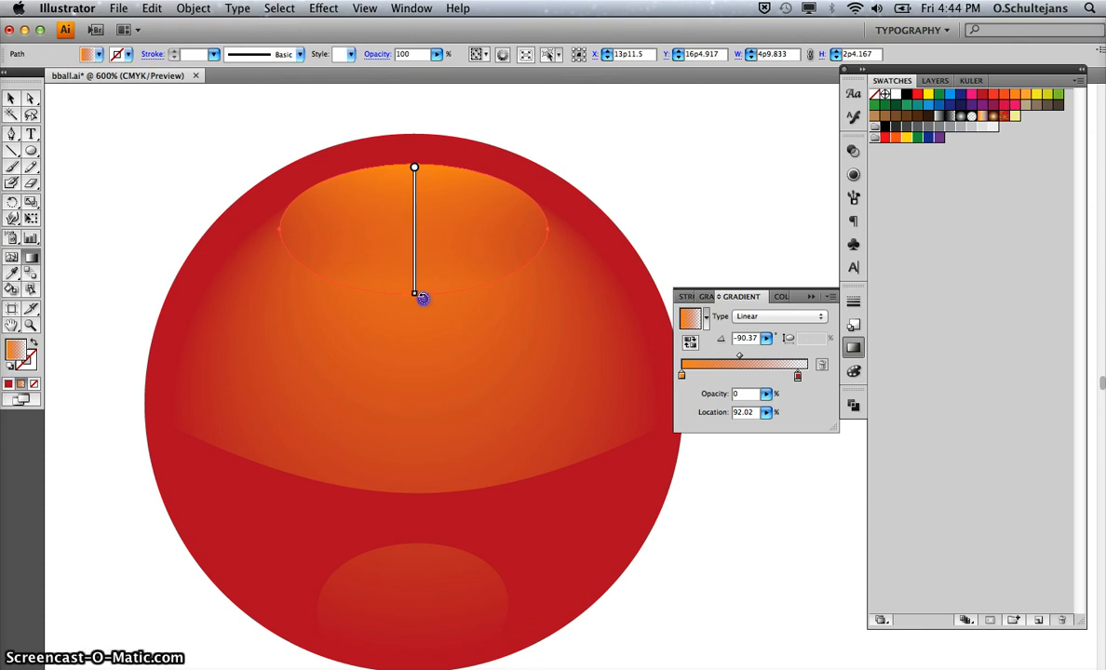
{"action": "left_click_drag", "start_coordinate": [474, 281], "coordinate": [548, 206]}
{"action": "left_click_drag", "start_coordinate": [504, 258], "coordinate": [449, 292]}
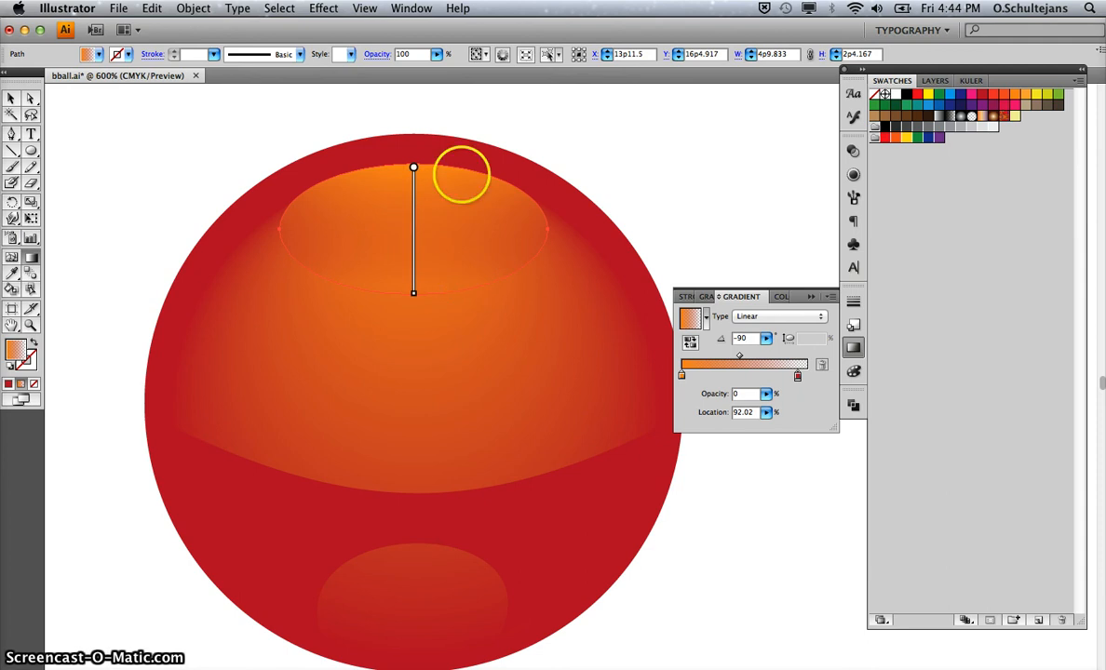
{"action": "left_click", "coordinate": [31, 99]}
{"action": "left_click", "coordinate": [156, 142]}
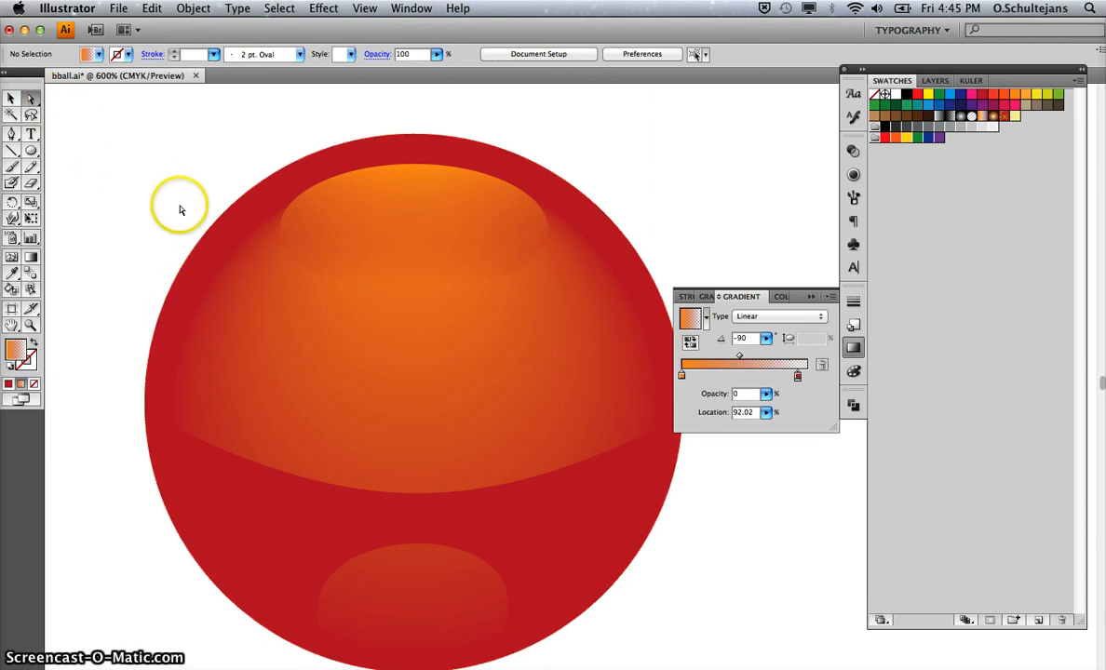
Select the ball, move its gradient's red stop inward to 92.64% and add a light orange stop at 100%.
{"action": "left_click", "coordinate": [216, 255]}
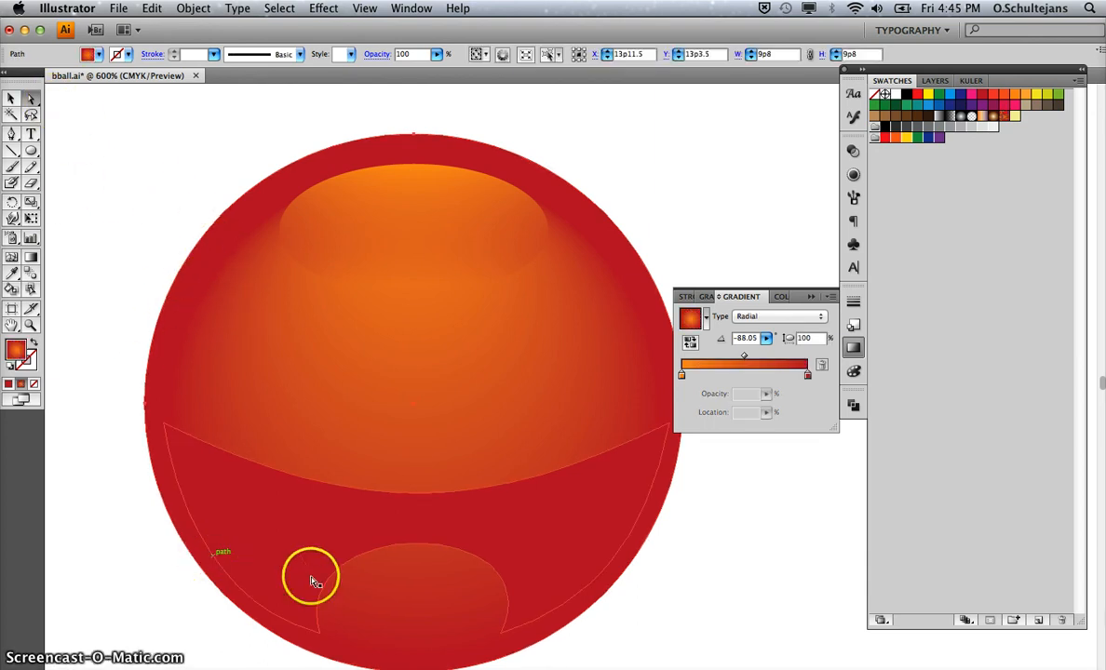
{"action": "scroll", "coordinate": [446, 558], "scroll_direction": "down", "scroll_amount": 1}
{"action": "scroll", "coordinate": [470, 537], "scroll_direction": "down", "scroll_amount": 5}
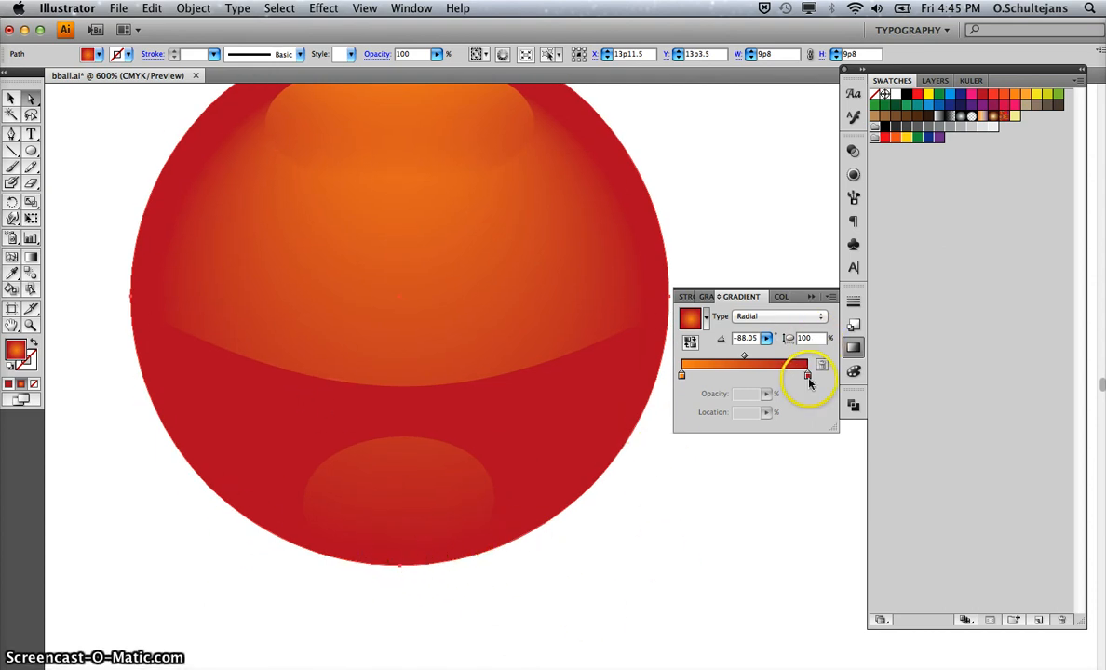
{"action": "left_click_drag", "start_coordinate": [808, 377], "coordinate": [803, 378]}
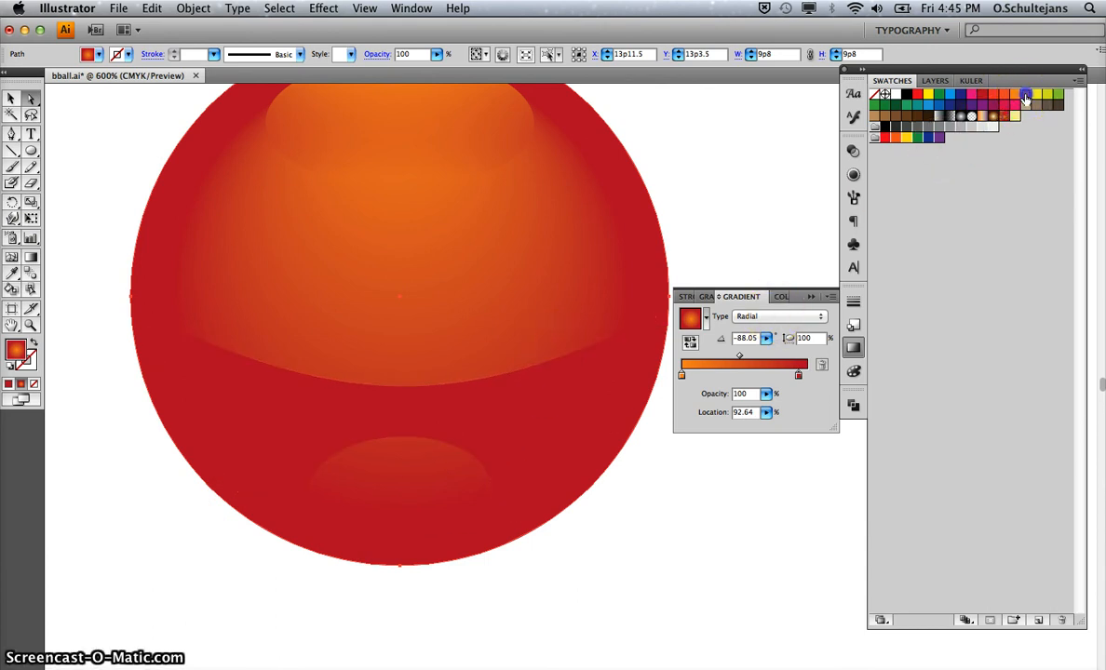
{"action": "left_click_drag", "start_coordinate": [1025, 98], "coordinate": [875, 338]}
{"action": "left_click_drag", "start_coordinate": [812, 375], "coordinate": [807, 375]}
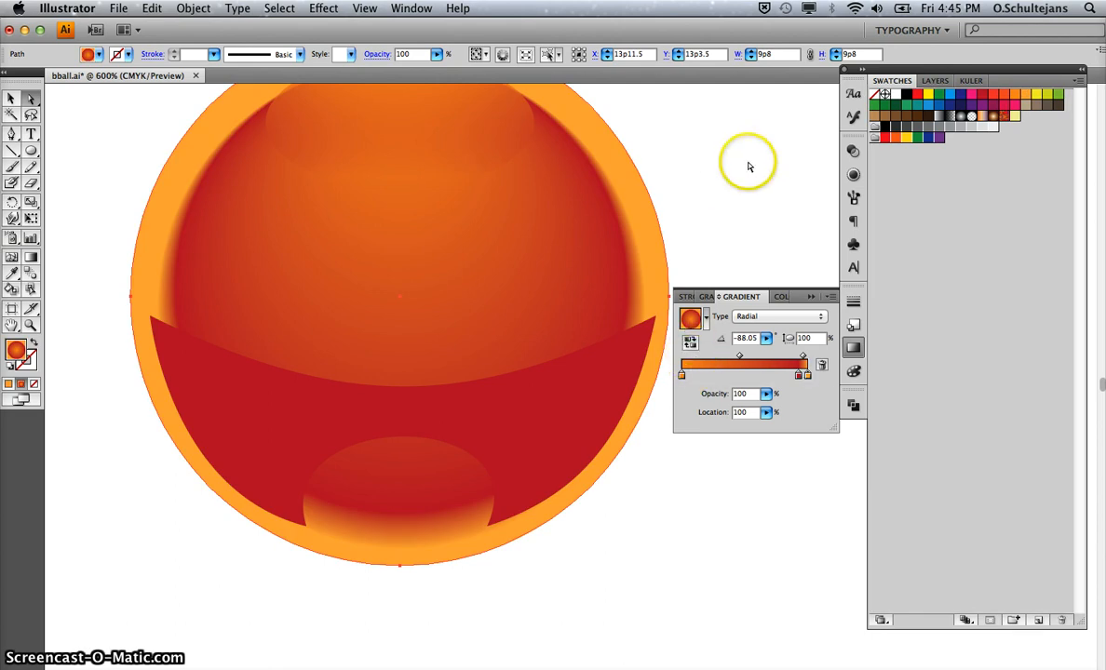
Recolor the outermost stop of the ball's radial gradient with a red-orange swatch and deselect the ball.
{"action": "scroll", "coordinate": [750, 166], "scroll_direction": "down", "scroll_amount": 1}
{"action": "scroll", "coordinate": [750, 167], "scroll_direction": "up", "scroll_amount": 5}
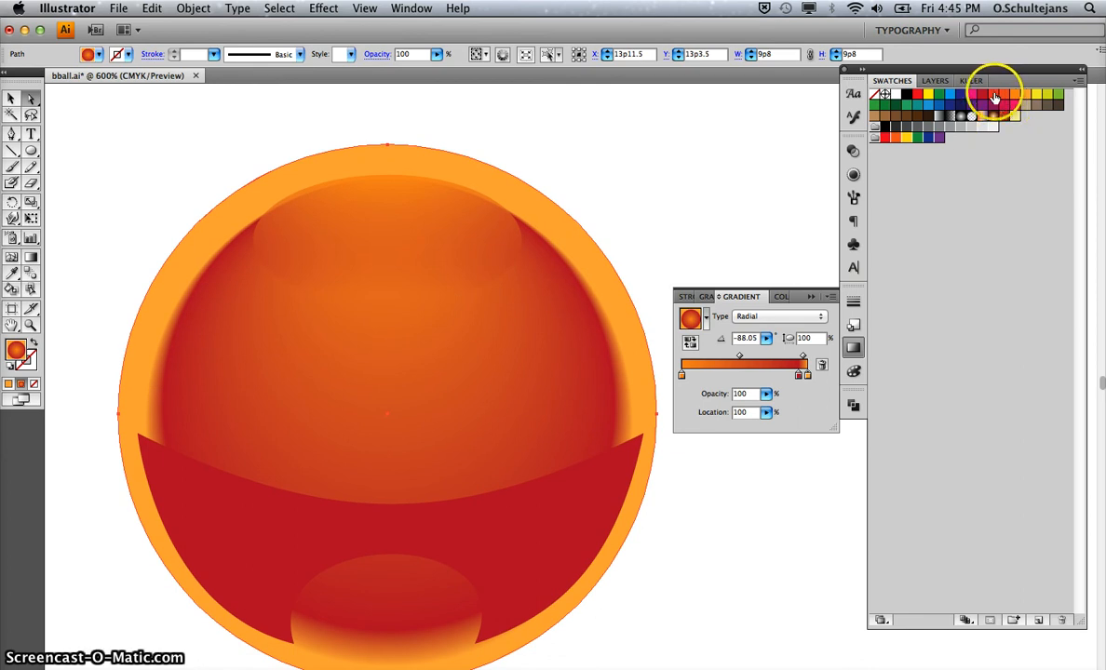
{"action": "left_click_drag", "start_coordinate": [1003, 95], "coordinate": [807, 374]}
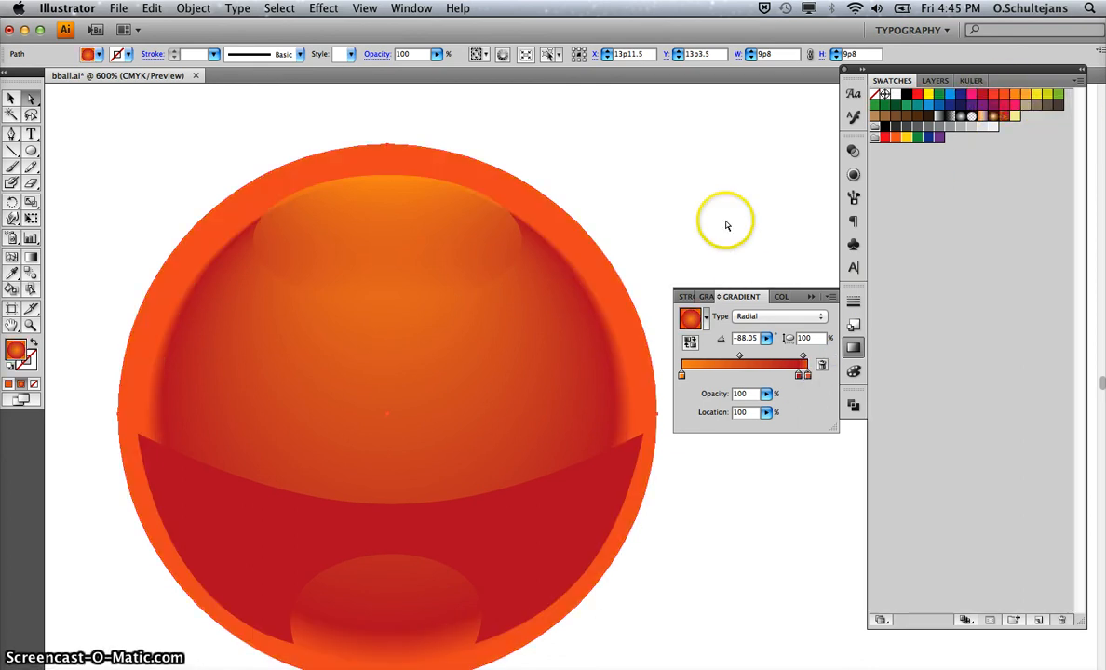
{"action": "left_click", "coordinate": [664, 179]}
Reselect the ball and move its gradient's red stop to a location of 86.5% to soften the rim.
{"action": "scroll", "coordinate": [665, 180], "scroll_direction": "down", "scroll_amount": 3}
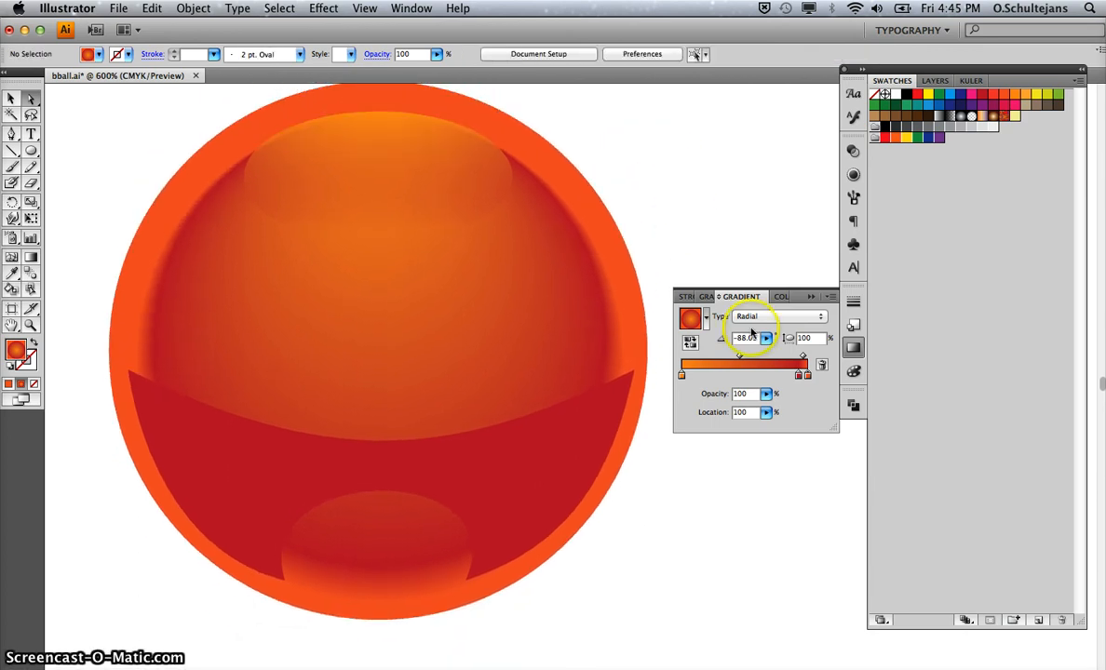
{"action": "left_click_drag", "start_coordinate": [796, 377], "coordinate": [797, 379]}
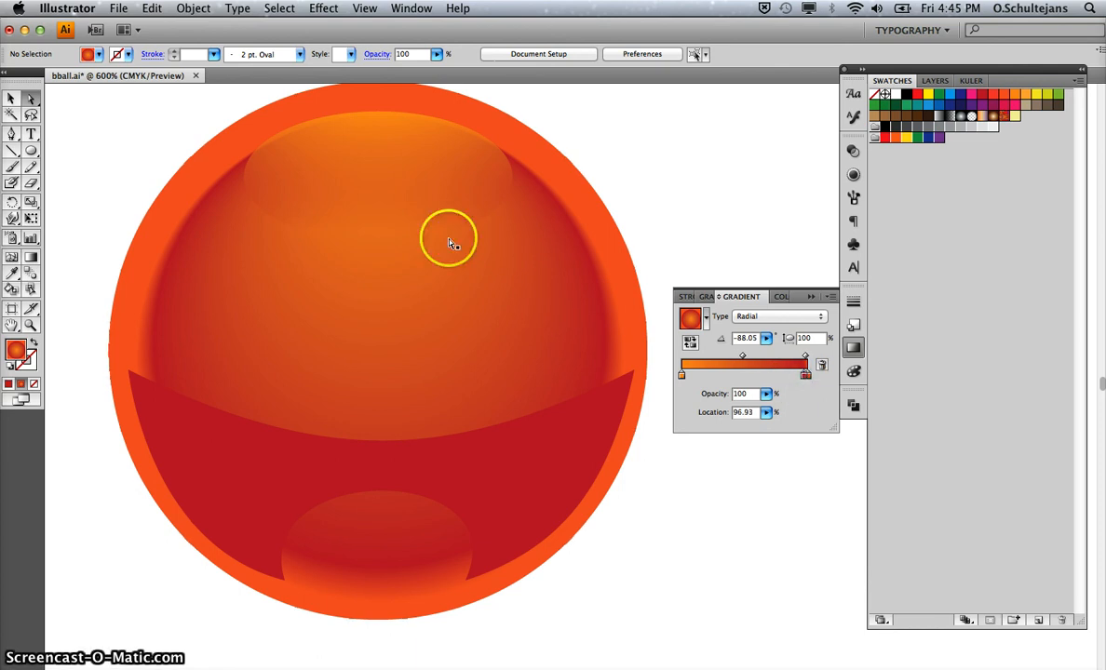
{"action": "left_click", "coordinate": [614, 358]}
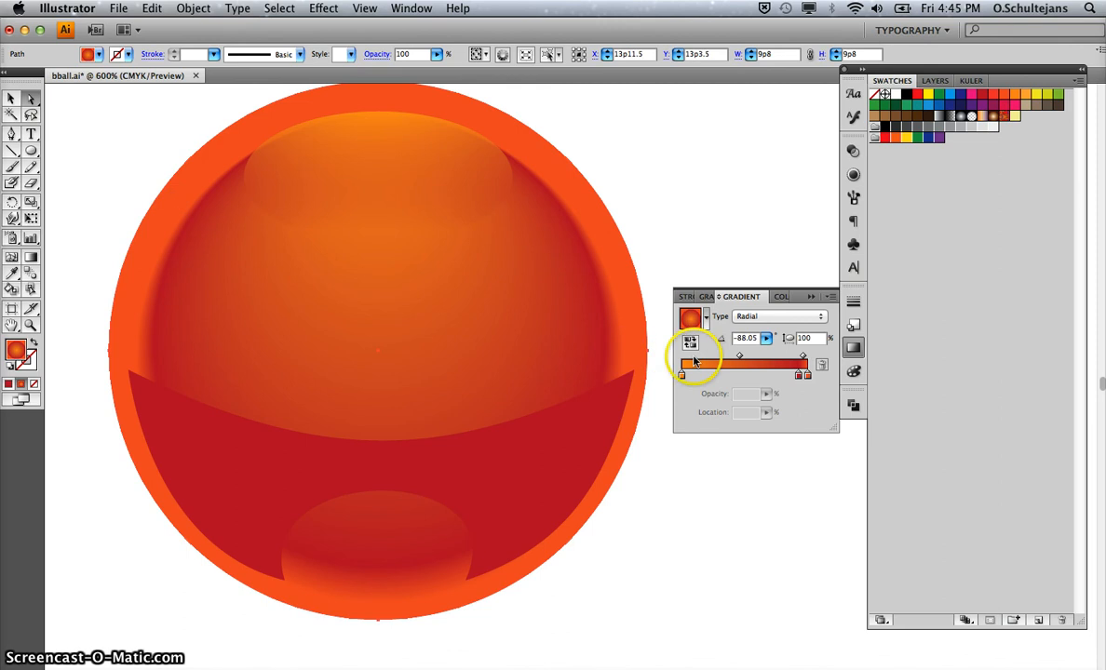
{"action": "mouse_move", "coordinate": [799, 378]}
{"action": "left_mouse_down"}
{"action": "mouse_move", "coordinate": [780, 379]}
{"action": "mouse_move", "coordinate": [791, 379]}
{"action": "left_mouse_up"}
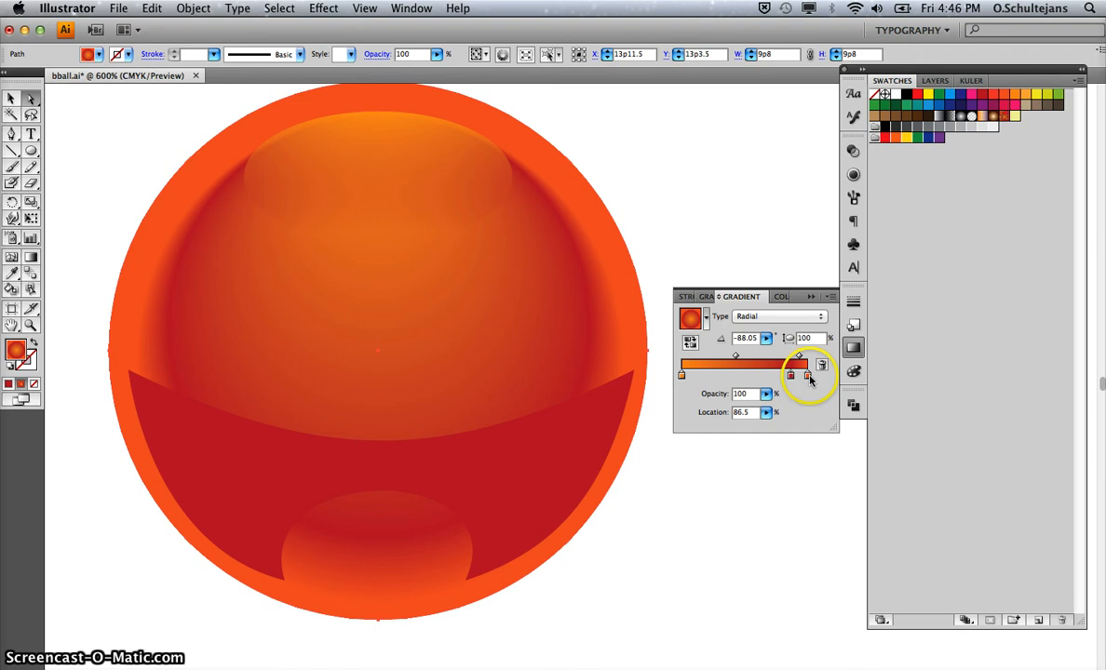
Try swapping the orange centre stop and the red-orange outer stop of the ball's radial gradient.
{"action": "left_click", "coordinate": [808, 377]}
{"action": "left_click_drag", "start_coordinate": [812, 378], "coordinate": [685, 370]}
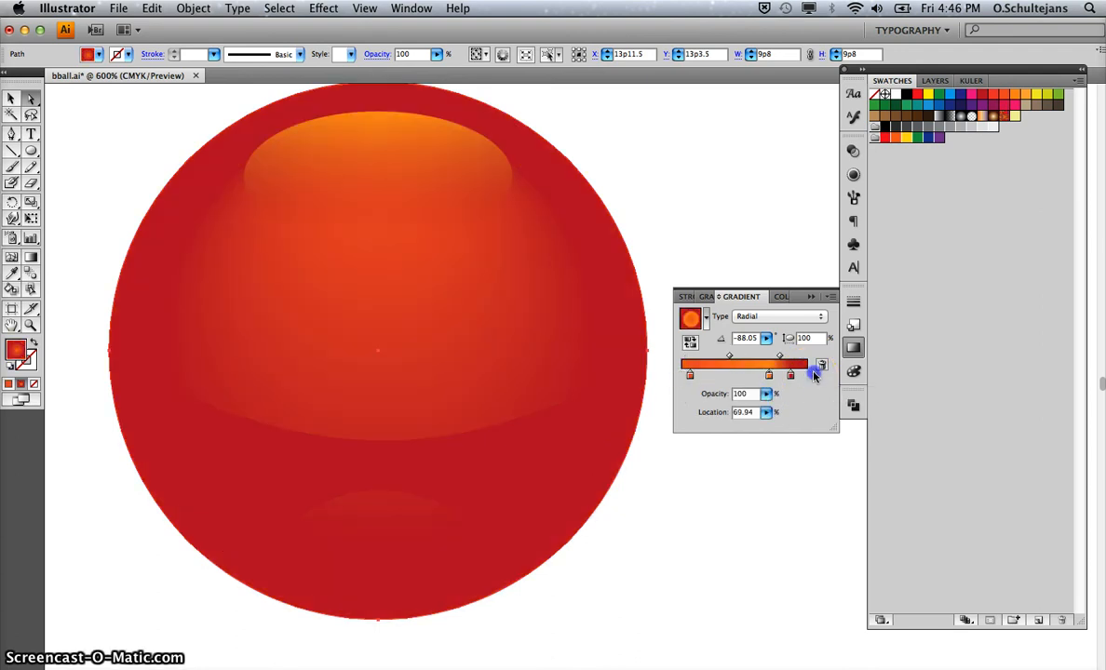
{"action": "left_click", "coordinate": [808, 375]}
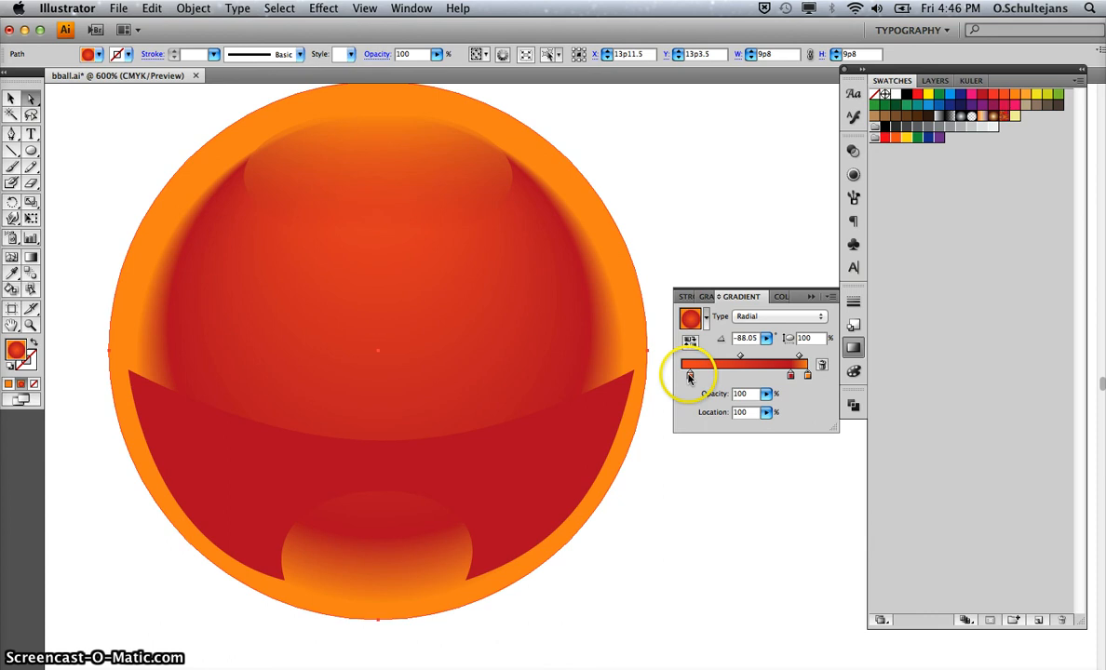
{"action": "left_click_drag", "start_coordinate": [680, 375], "coordinate": [798, 377]}
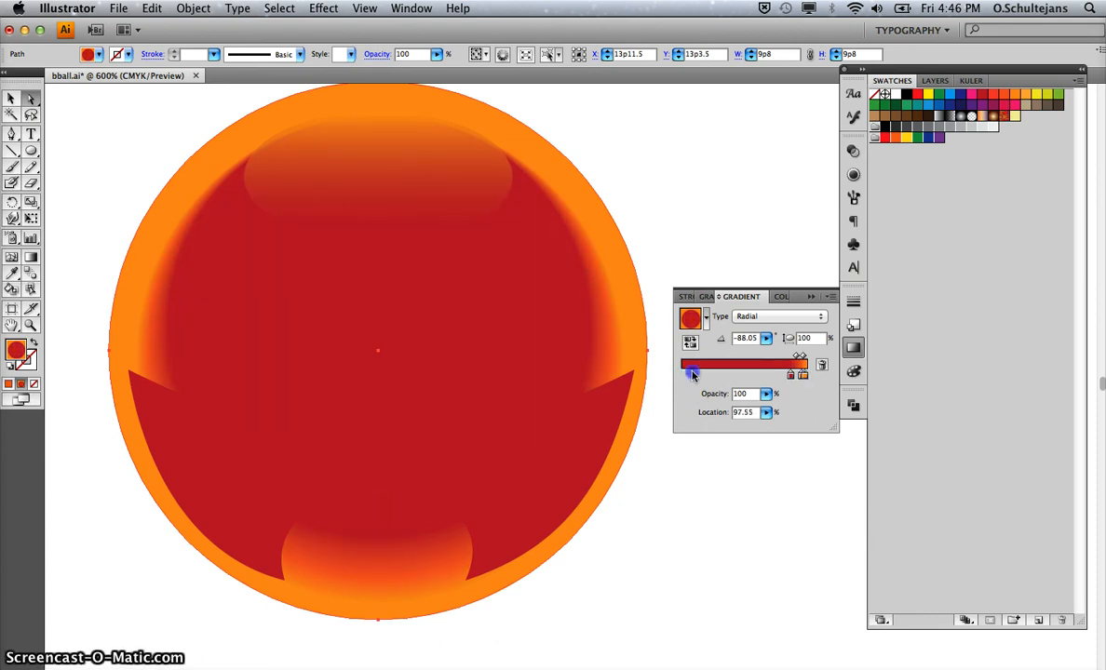
{"action": "left_click", "coordinate": [680, 375]}
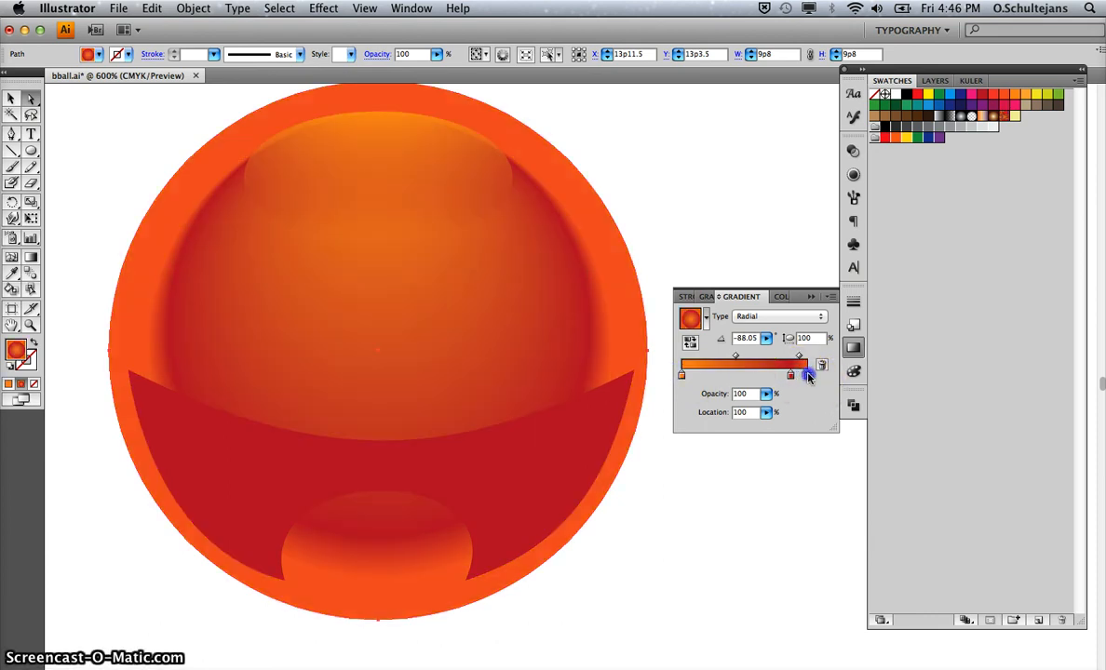
{"action": "left_click_drag", "start_coordinate": [807, 375], "coordinate": [809, 376]}
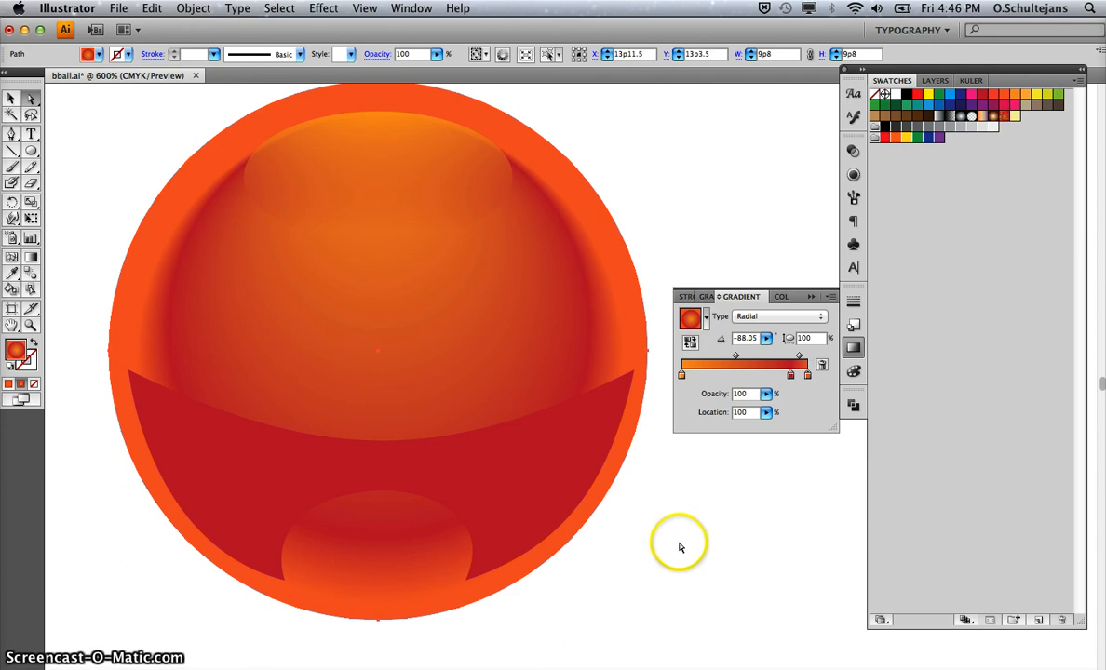
{"action": "scroll", "coordinate": [679, 542], "scroll_direction": "down", "scroll_amount": 3}
{"action": "scroll", "coordinate": [679, 542], "scroll_direction": "up", "scroll_amount": 5}
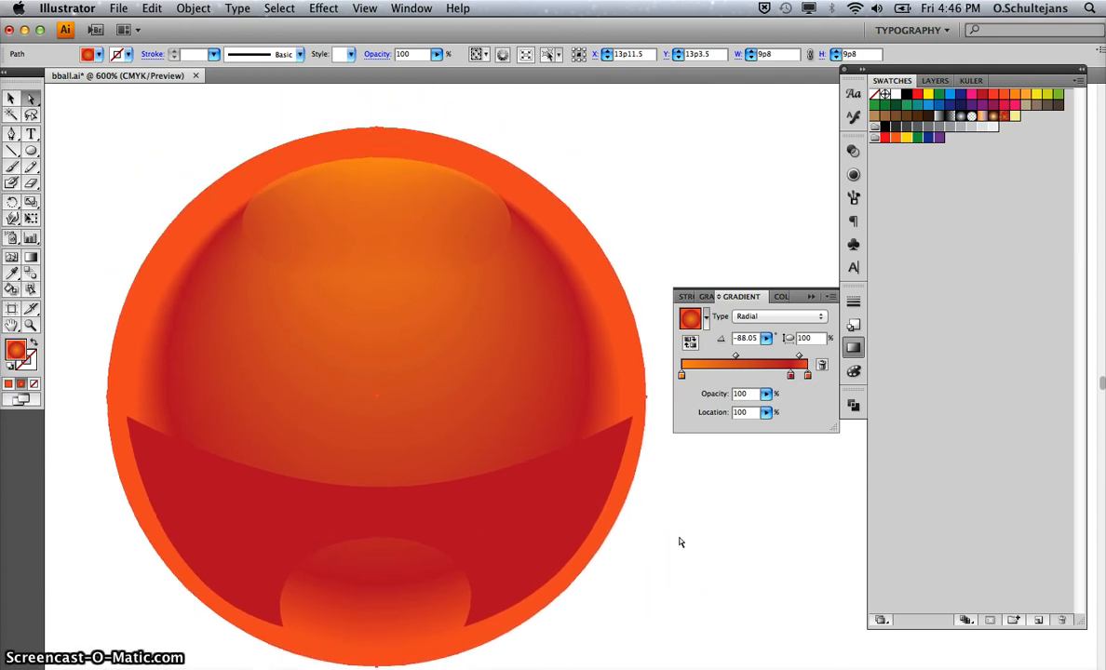
Nudge the upper highlight ellipse down slightly inside the ball and deselect it.
{"action": "left_click", "coordinate": [644, 211]}
{"action": "left_click", "coordinate": [439, 192]}
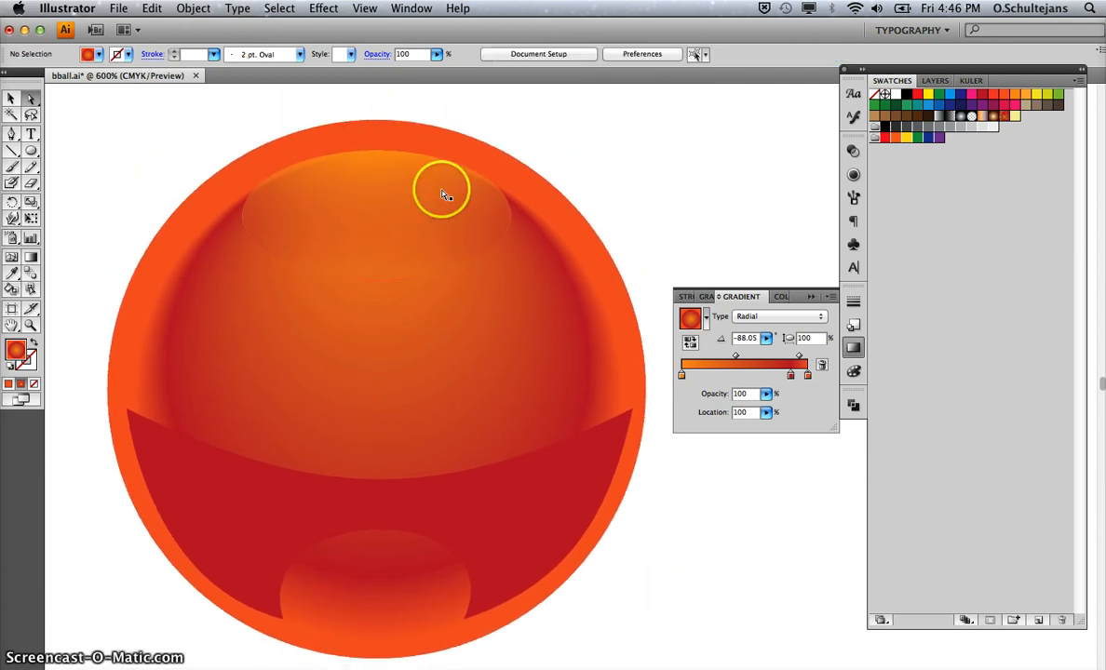
{"action": "key", "text": "Down"}
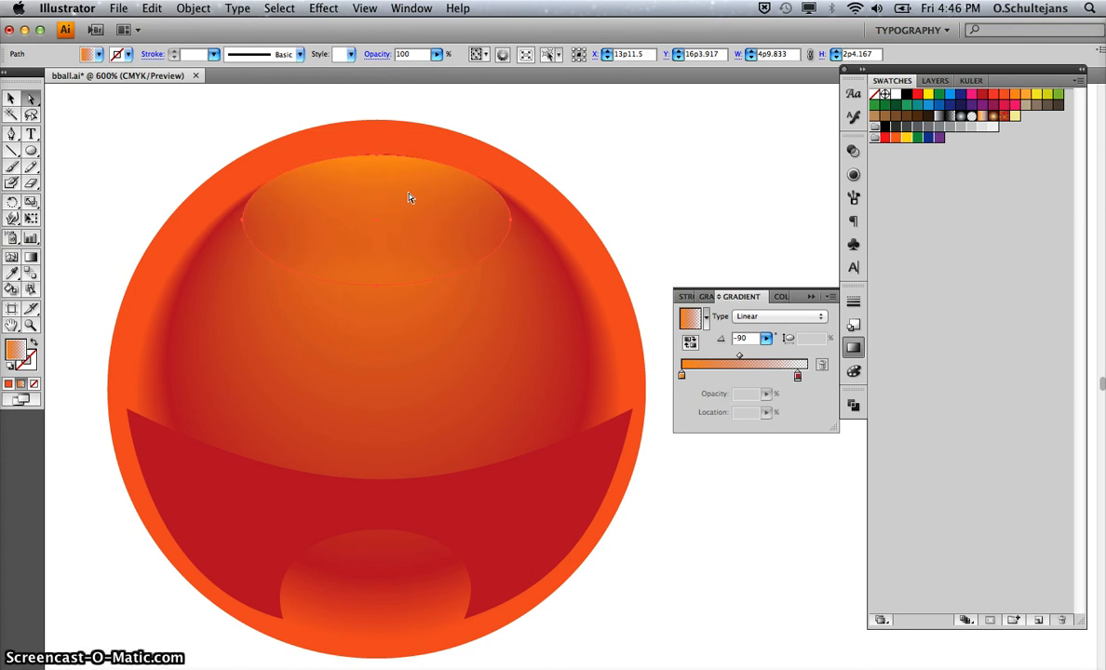
{"action": "left_click", "coordinate": [604, 117]}
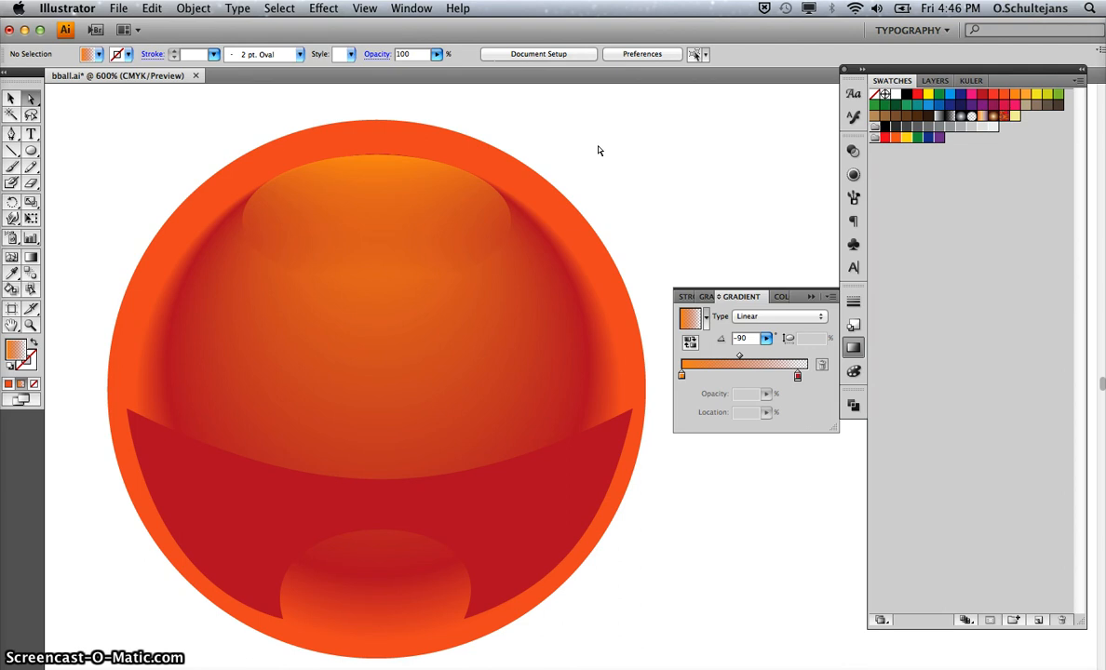
Draw a flat ellipse about 7p6 wide and 1p0 high centred on the ball's bottom edge, filled with 40% black and no stroke.
{"action": "scroll", "coordinate": [546, 219], "scroll_direction": "down", "scroll_amount": 3}
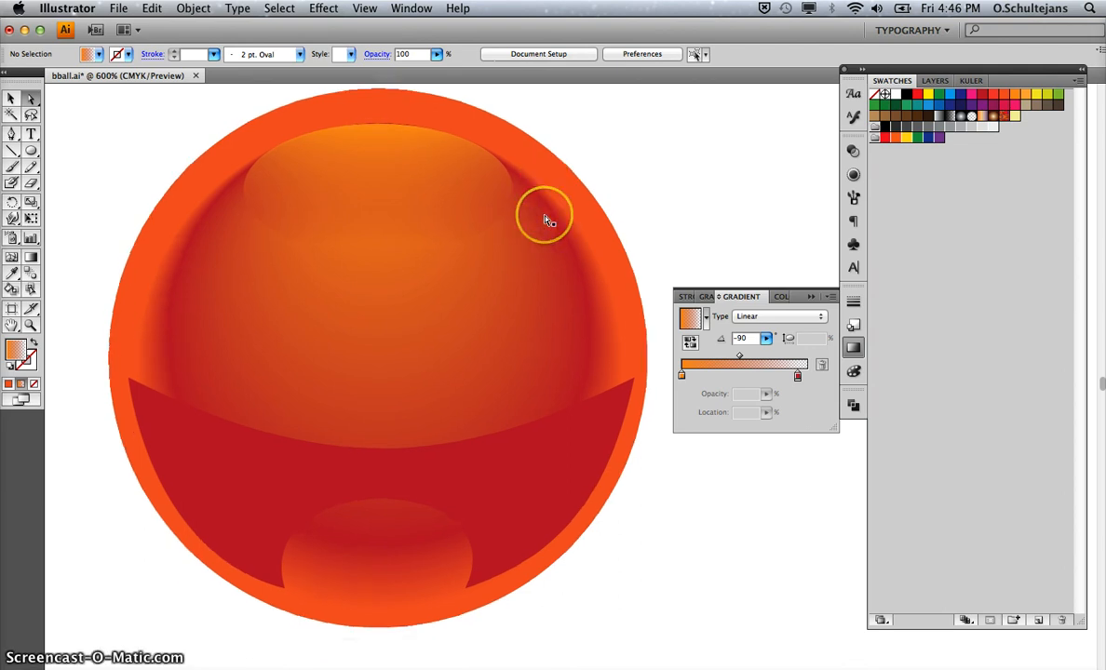
{"action": "scroll", "coordinate": [545, 221], "scroll_direction": "left", "scroll_amount": 2}
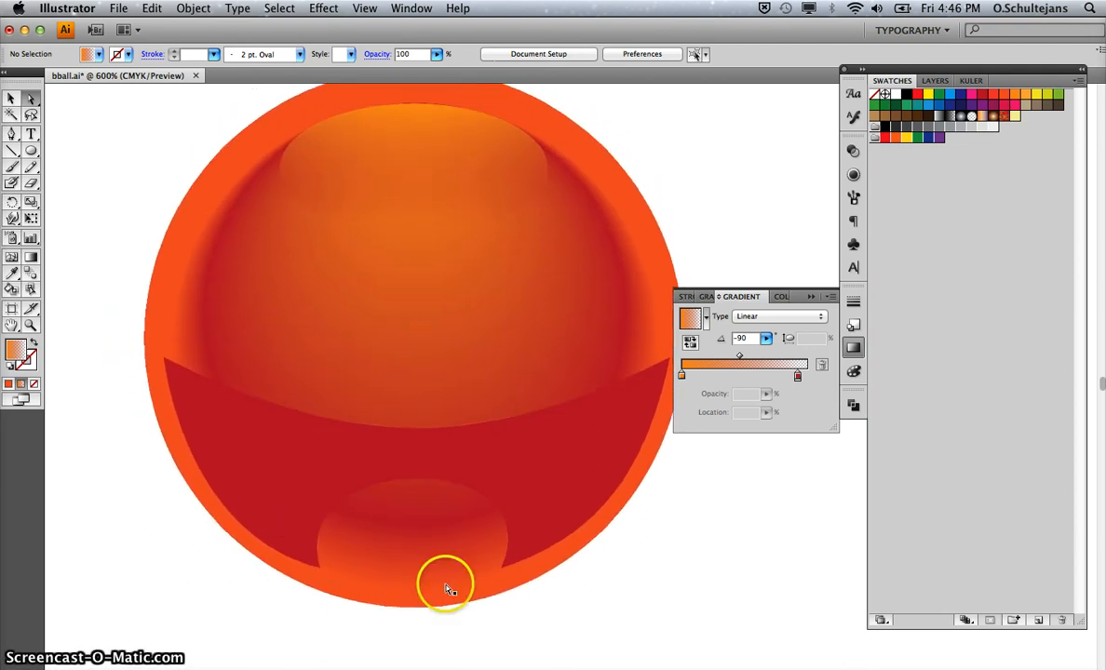
{"action": "scroll", "coordinate": [535, 650], "scroll_direction": "down", "scroll_amount": 3}
{"action": "scroll", "coordinate": [535, 649], "scroll_direction": "left", "scroll_amount": 1}
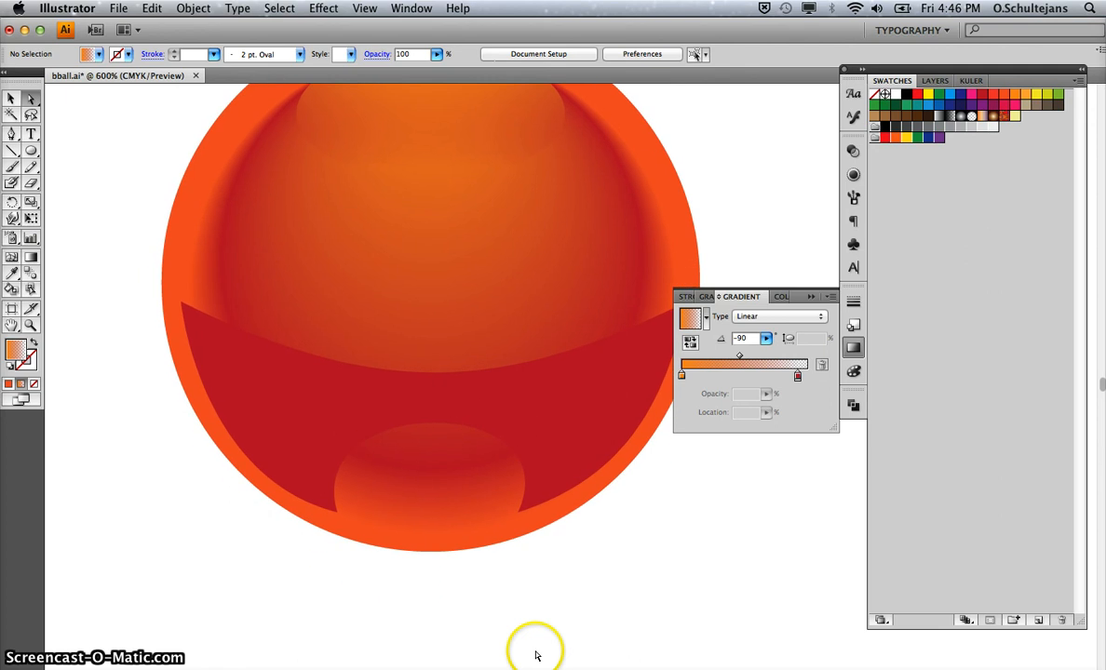
{"action": "left_click", "coordinate": [31, 155]}
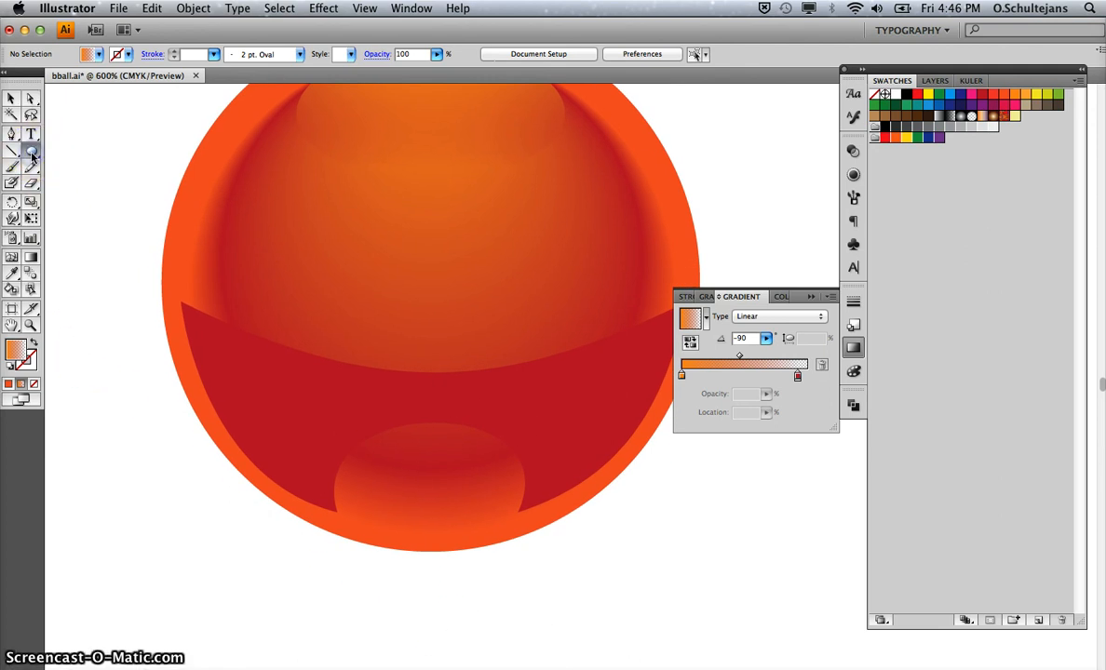
{"action": "left_click", "coordinate": [9, 384]}
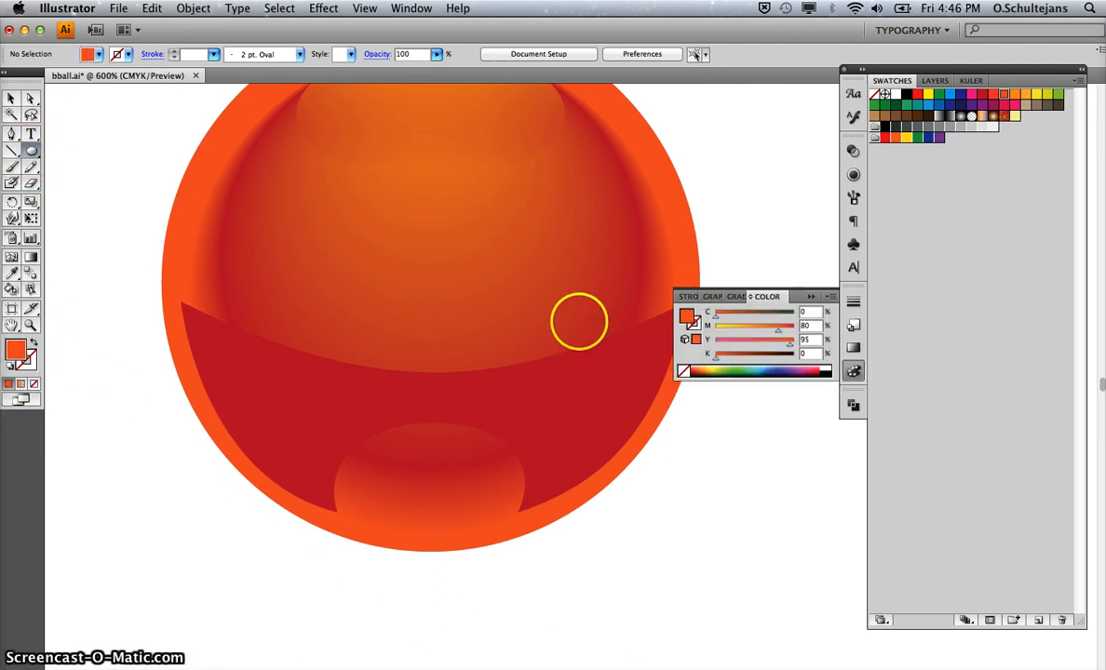
{"action": "left_click", "coordinate": [822, 372]}
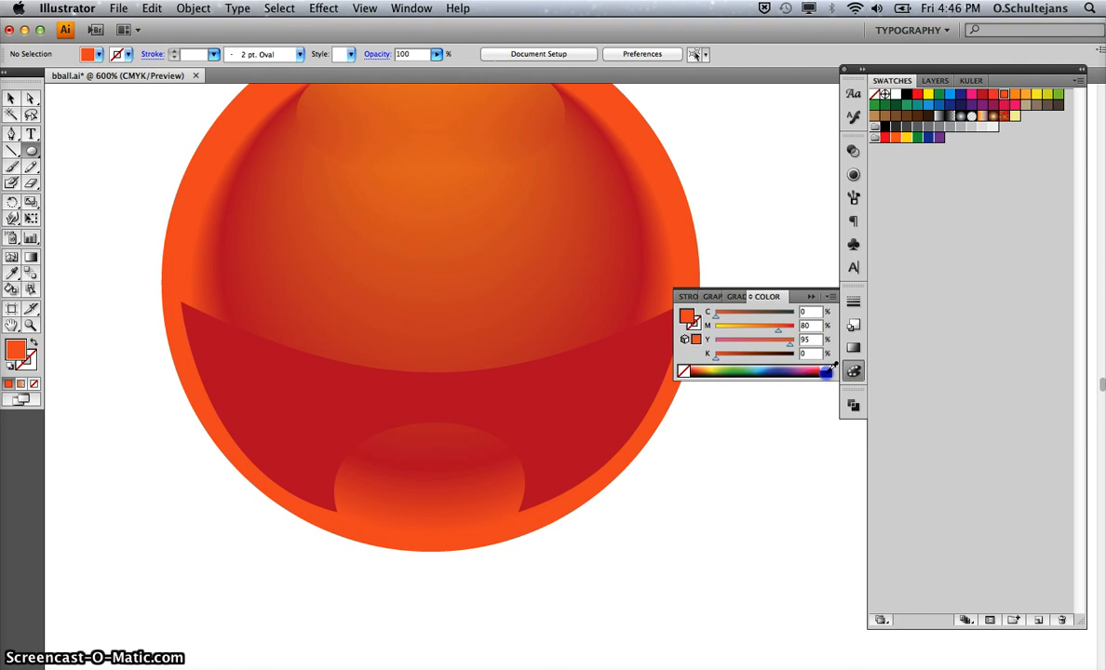
{"action": "left_click_drag", "start_coordinate": [793, 356], "coordinate": [747, 358]}
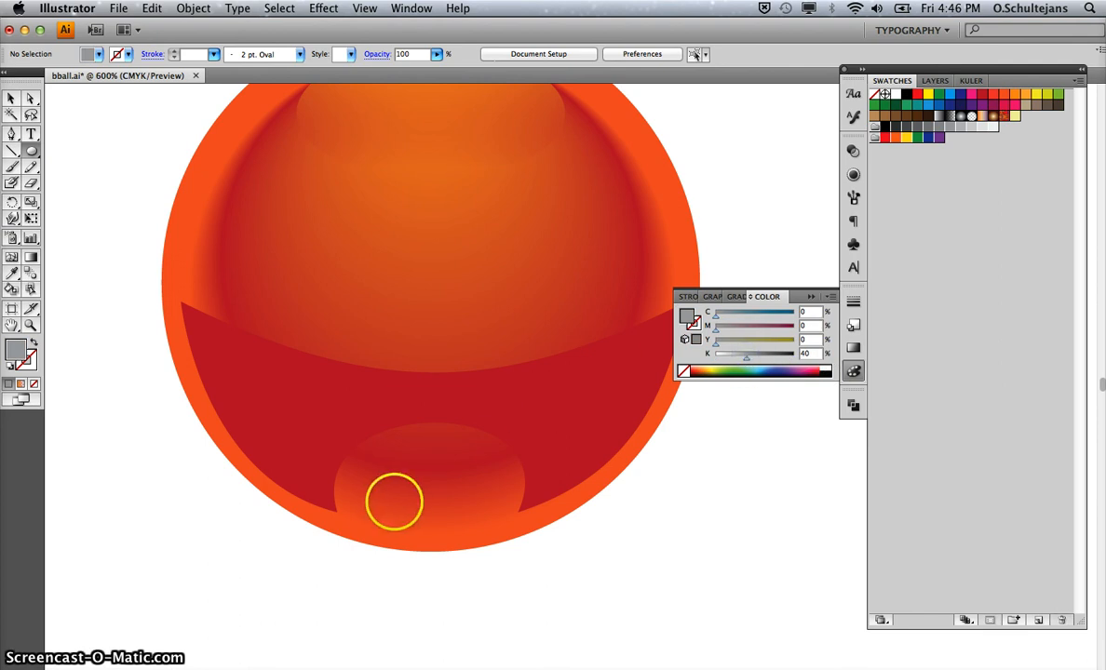
{"action": "mouse_move", "coordinate": [441, 549]}
{"action": "left_mouse_down"}
{"action": "mouse_move", "coordinate": [661, 581]}
{"action": "mouse_move", "coordinate": [639, 574]}
{"action": "left_mouse_up"}
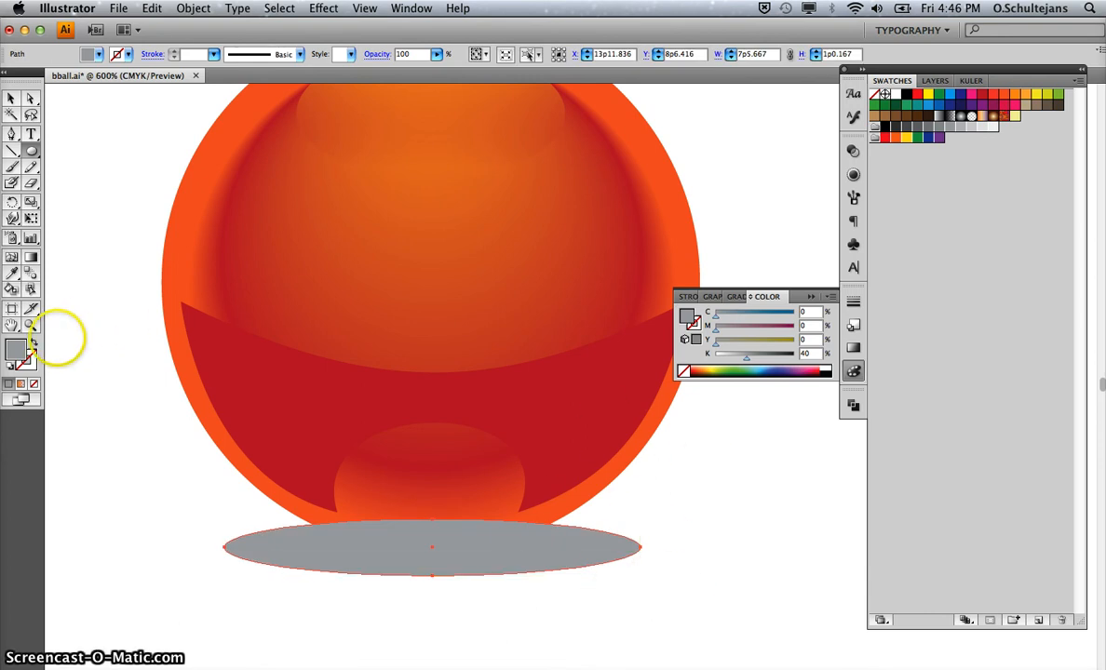
Fill the shadow ellipse with the orange-to-transparent gradient, move its transparent stop to 100% and recolor the start stop black.
{"action": "left_click", "coordinate": [20, 384]}
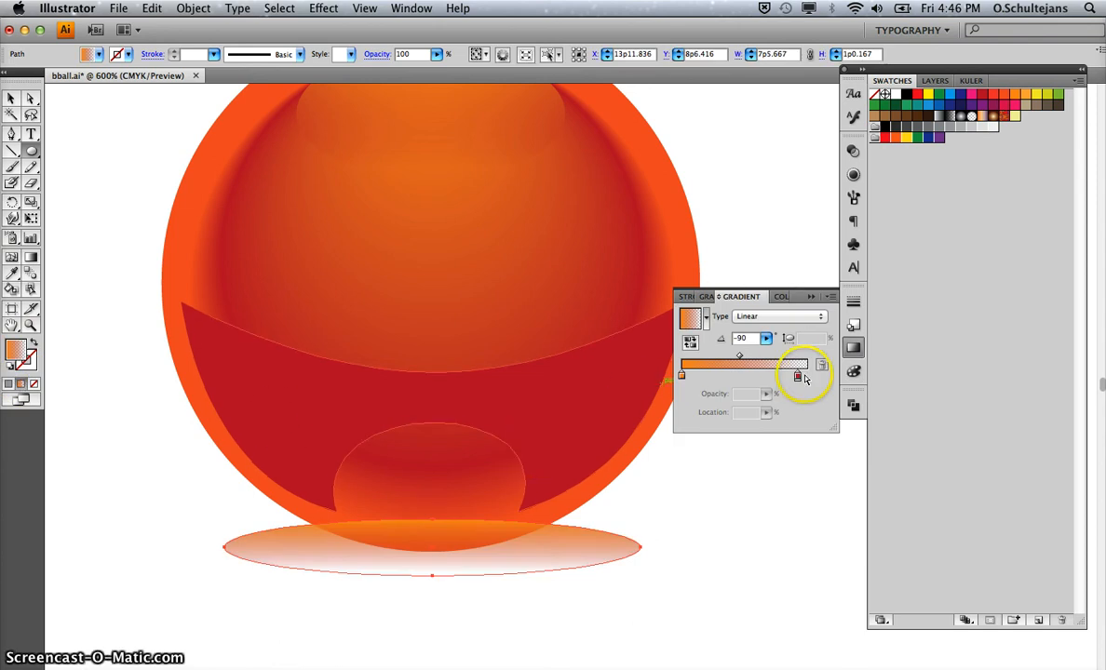
{"action": "left_click_drag", "start_coordinate": [798, 375], "coordinate": [818, 376]}
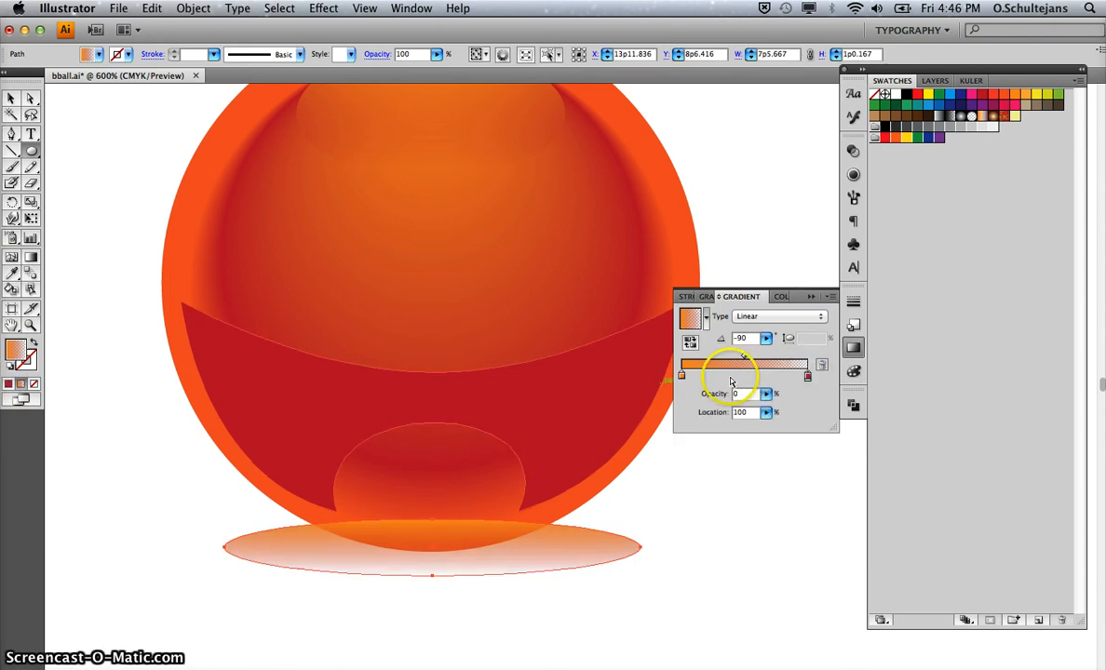
{"action": "left_click", "coordinate": [681, 375]}
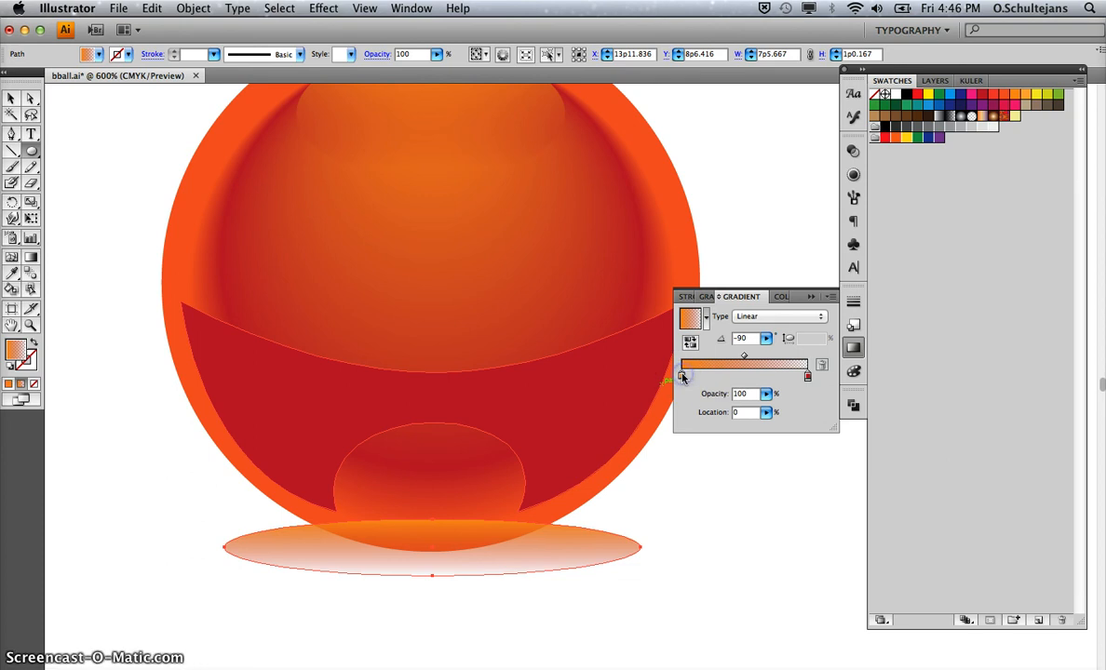
{"action": "double_click", "coordinate": [681, 375]}
{"action": "left_click", "coordinate": [699, 429]}
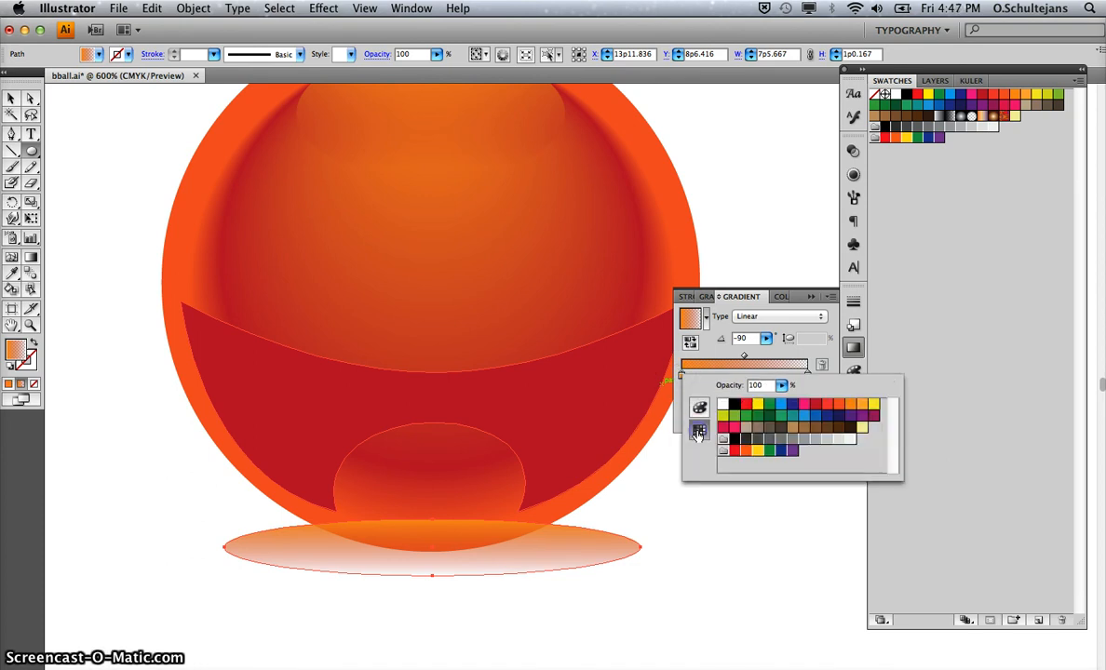
{"action": "left_click", "coordinate": [733, 404]}
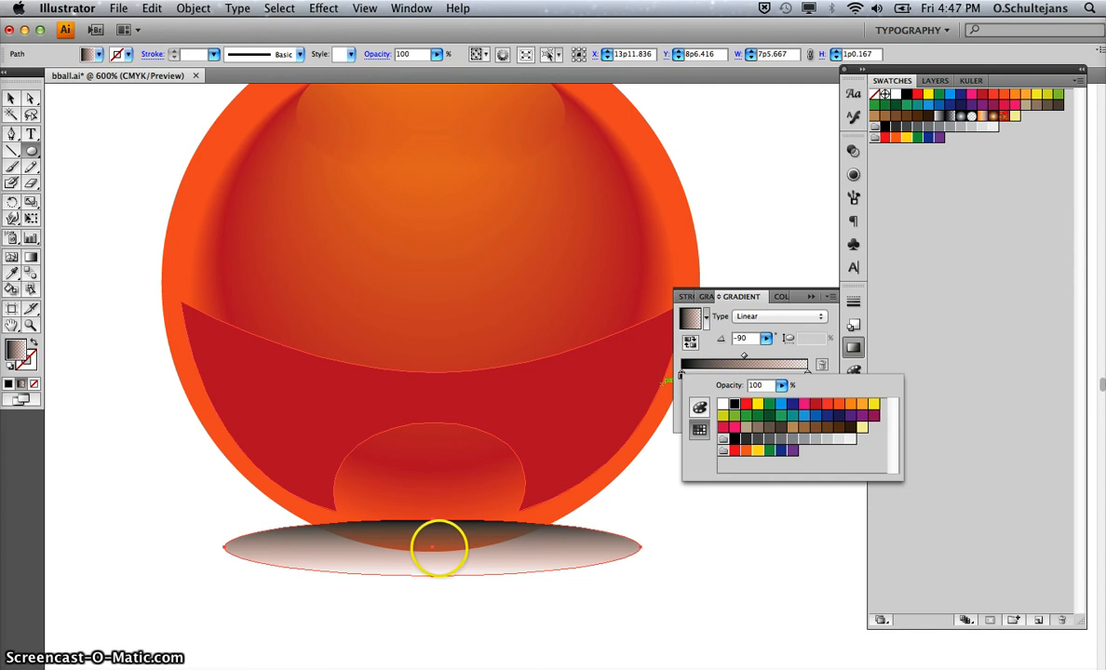
Make the shadow's gradient radial, extend it nearly to the ellipse's side edge and flatten its aspect ratio to 13.67%.
{"action": "left_click", "coordinate": [31, 257]}
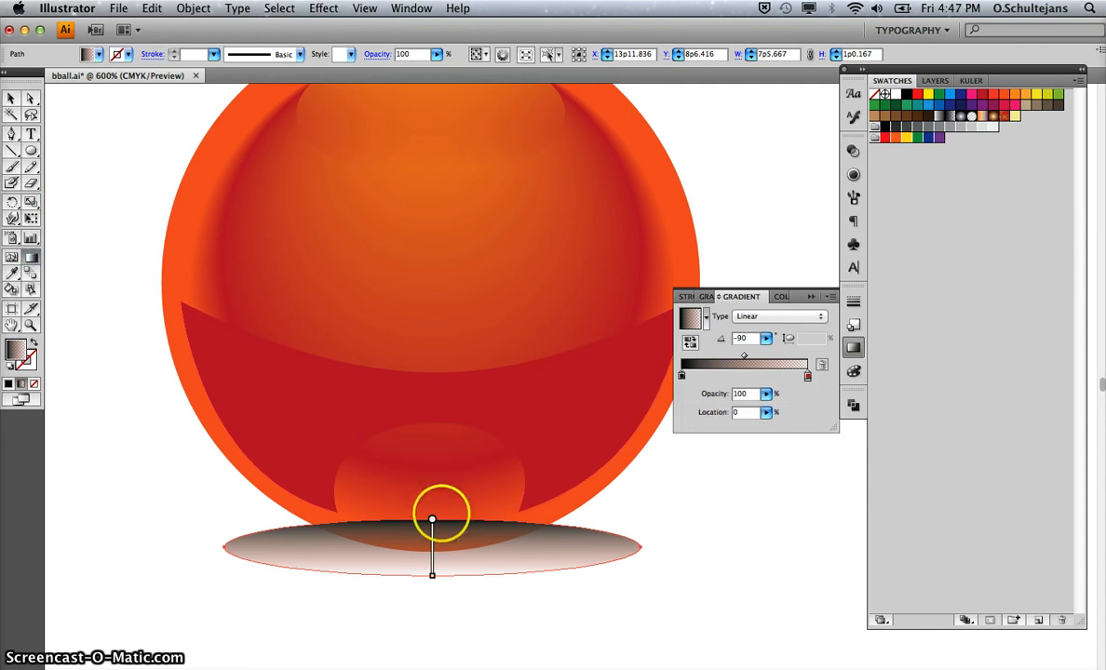
{"action": "left_click", "coordinate": [744, 316]}
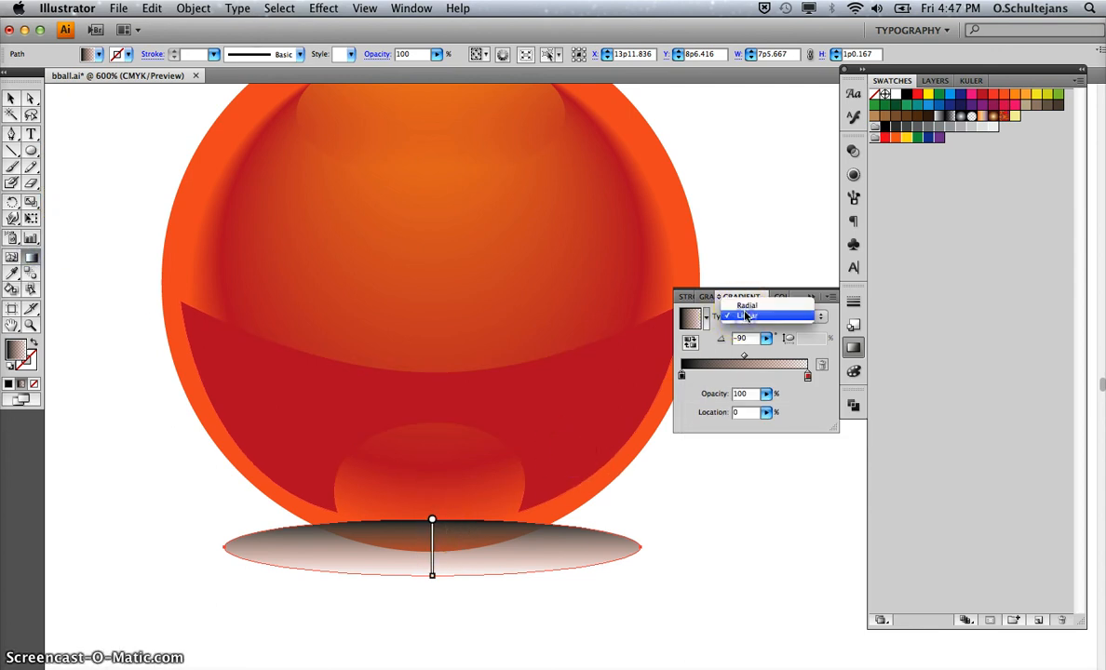
{"action": "left_click", "coordinate": [745, 307]}
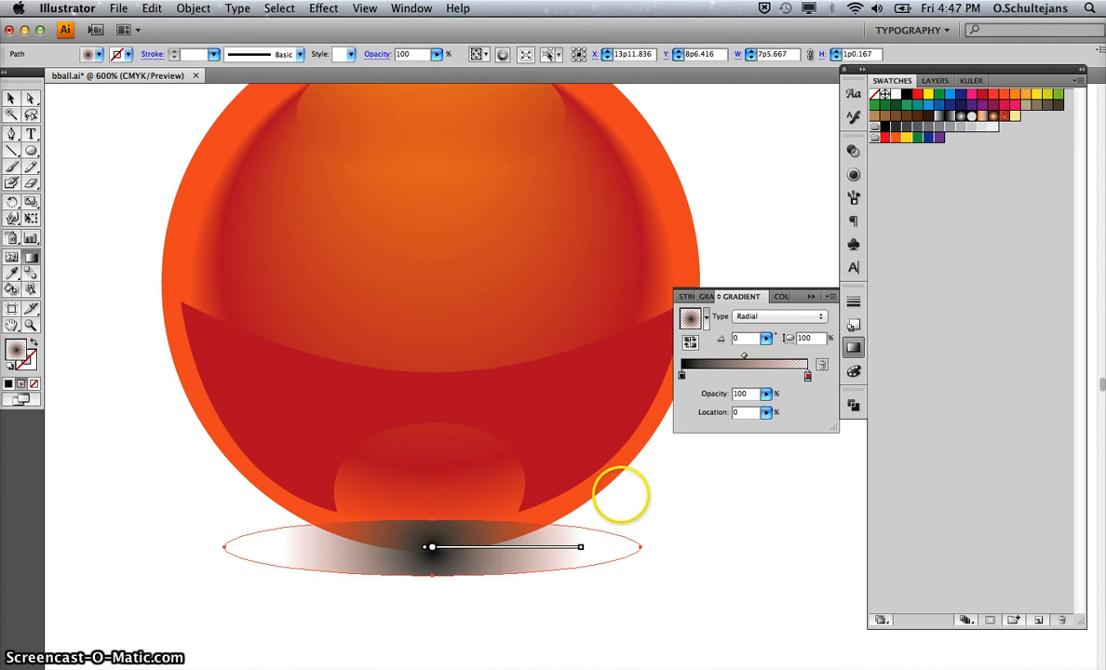
{"action": "left_click_drag", "start_coordinate": [581, 549], "coordinate": [621, 548]}
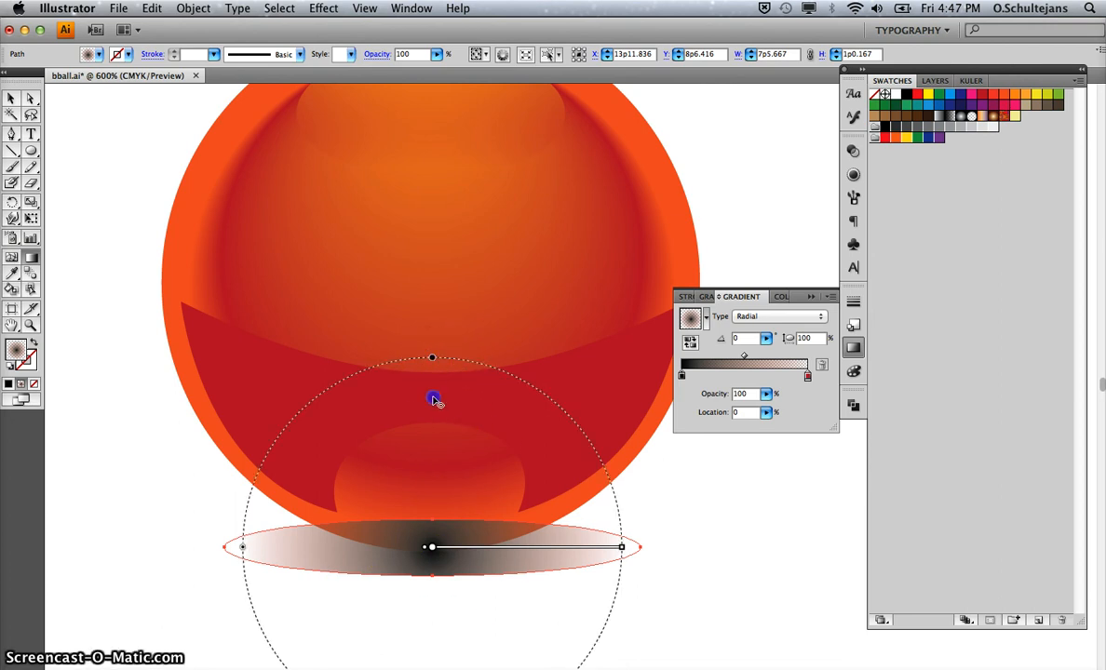
{"action": "left_click_drag", "start_coordinate": [433, 400], "coordinate": [435, 526]}
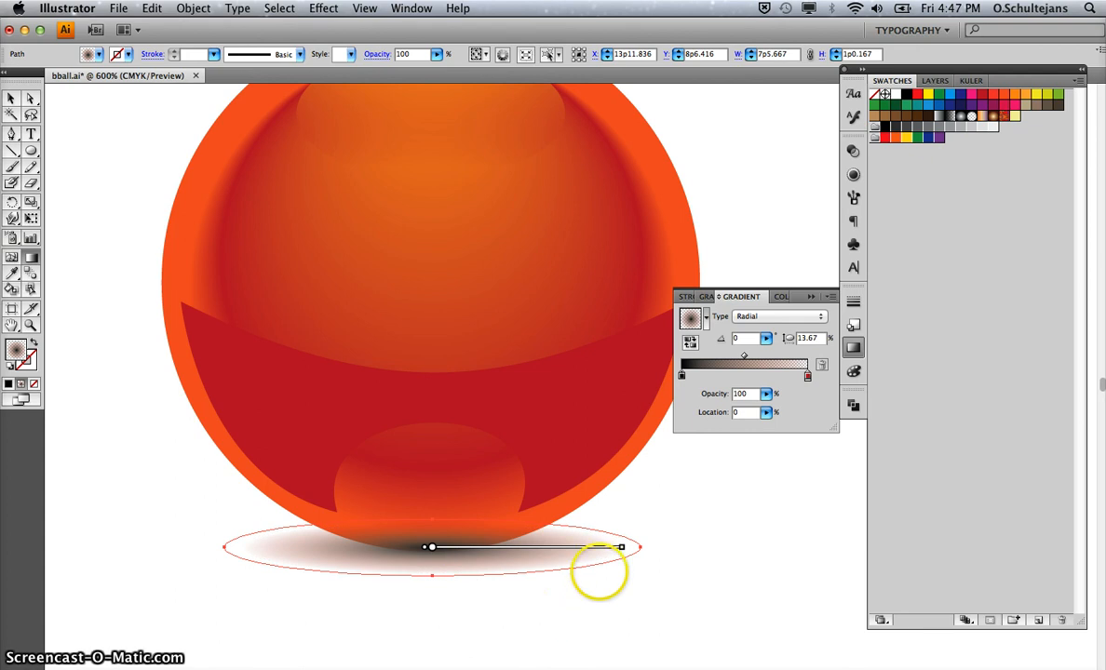
{"action": "left_click", "coordinate": [808, 377]}
{"action": "left_click_drag", "start_coordinate": [807, 416], "coordinate": [822, 372]}
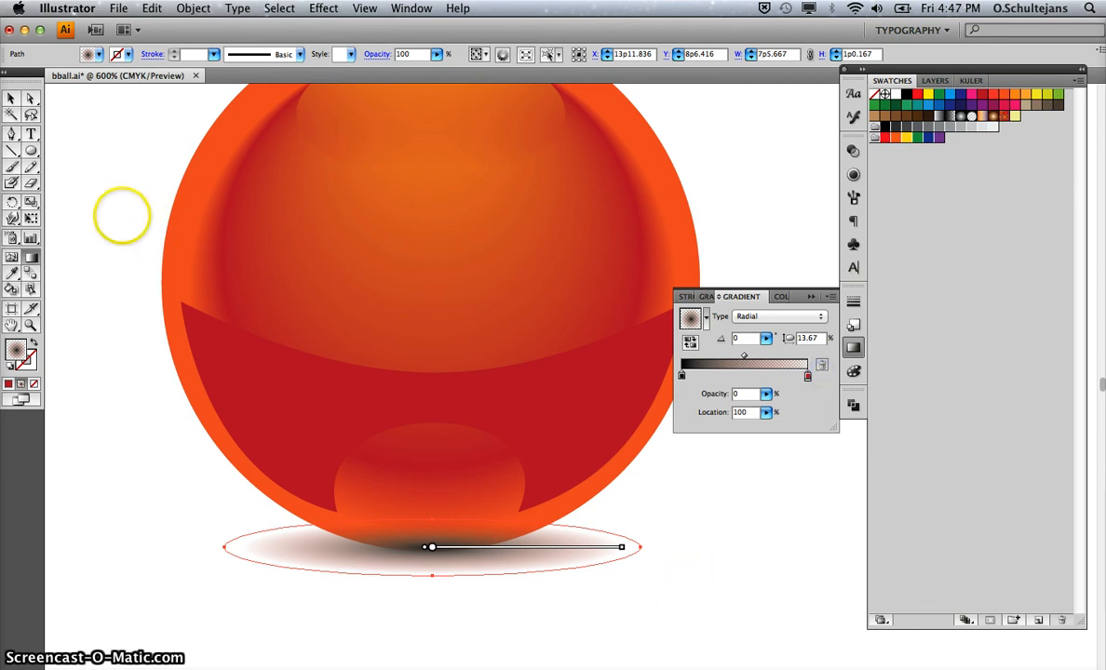
Send the shadow ellipse to the back, behind the ball, and deselect it.
{"action": "left_click", "coordinate": [31, 99]}
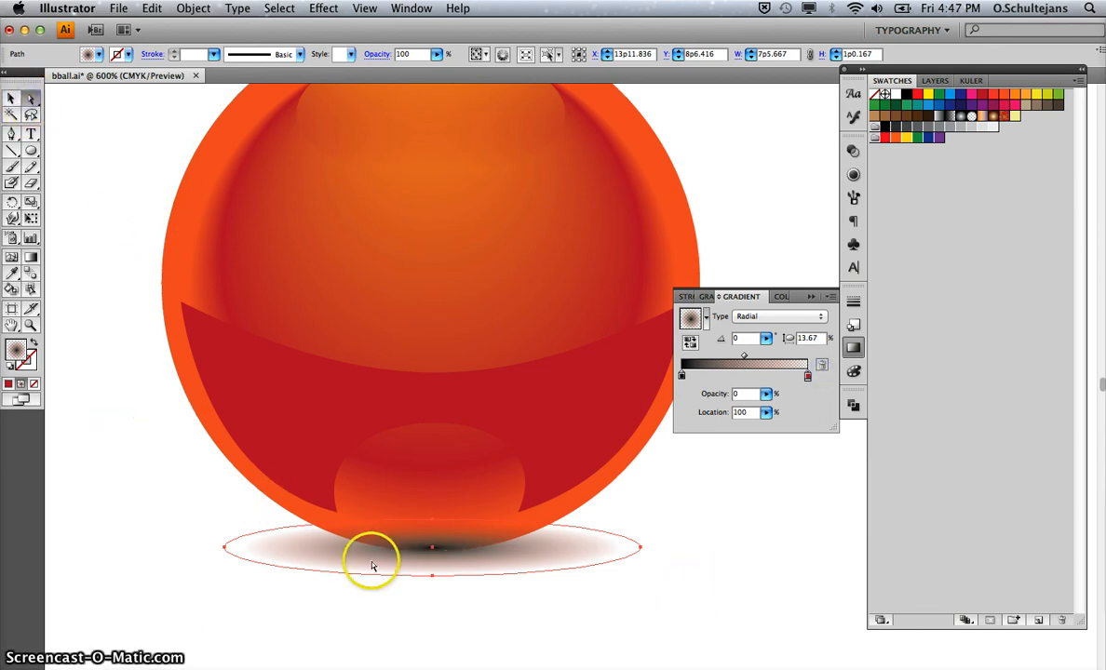
{"action": "left_click", "coordinate": [238, 8]}
{"action": "mouse_move", "coordinate": [193, 9]}
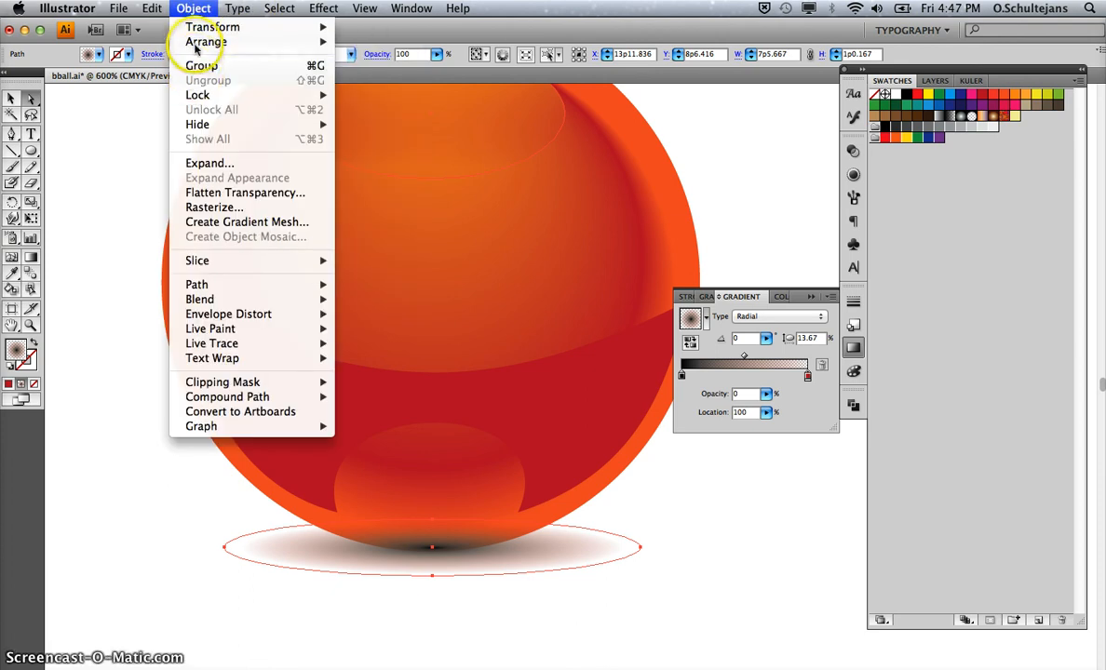
{"action": "mouse_move", "coordinate": [199, 43]}
{"action": "left_click", "coordinate": [375, 87]}
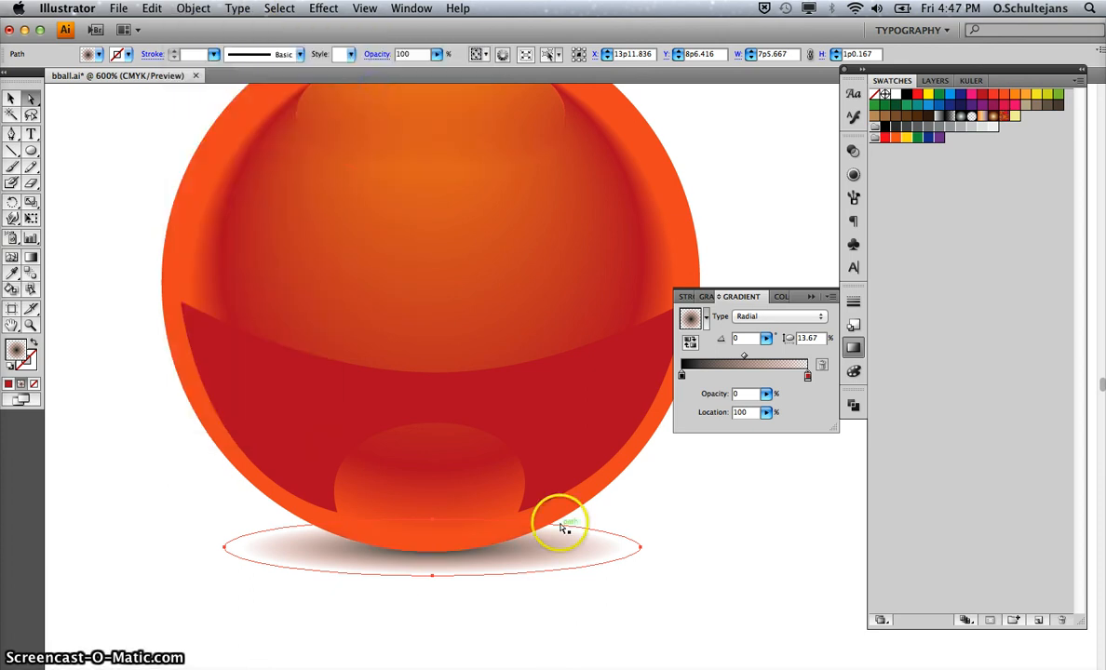
{"action": "left_click", "coordinate": [681, 522]}
Select all parts of the small blue reference ball and enlarge them to about 7p8.6 wide by 8p3.4 high.
{"action": "scroll", "coordinate": [701, 575], "scroll_direction": "up", "scroll_amount": 2}
{"action": "scroll", "coordinate": [701, 572], "scroll_direction": "down", "scroll_amount": 5}
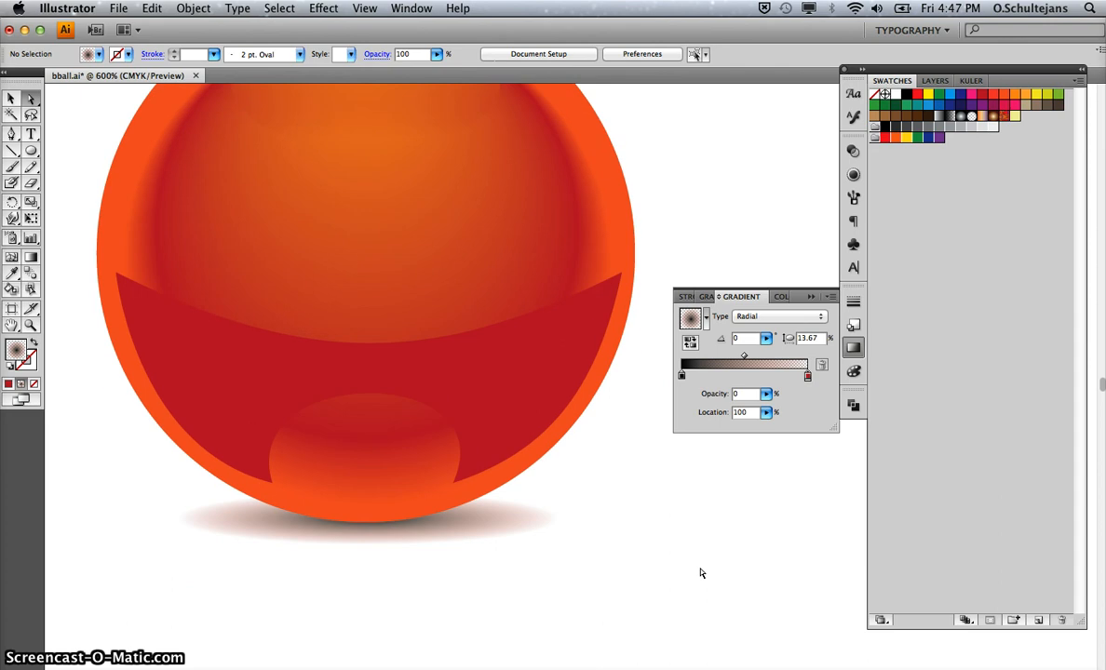
{"action": "scroll", "coordinate": [701, 572], "scroll_direction": "left", "scroll_amount": 3}
{"action": "scroll", "coordinate": [701, 572], "scroll_direction": "up", "scroll_amount": 5}
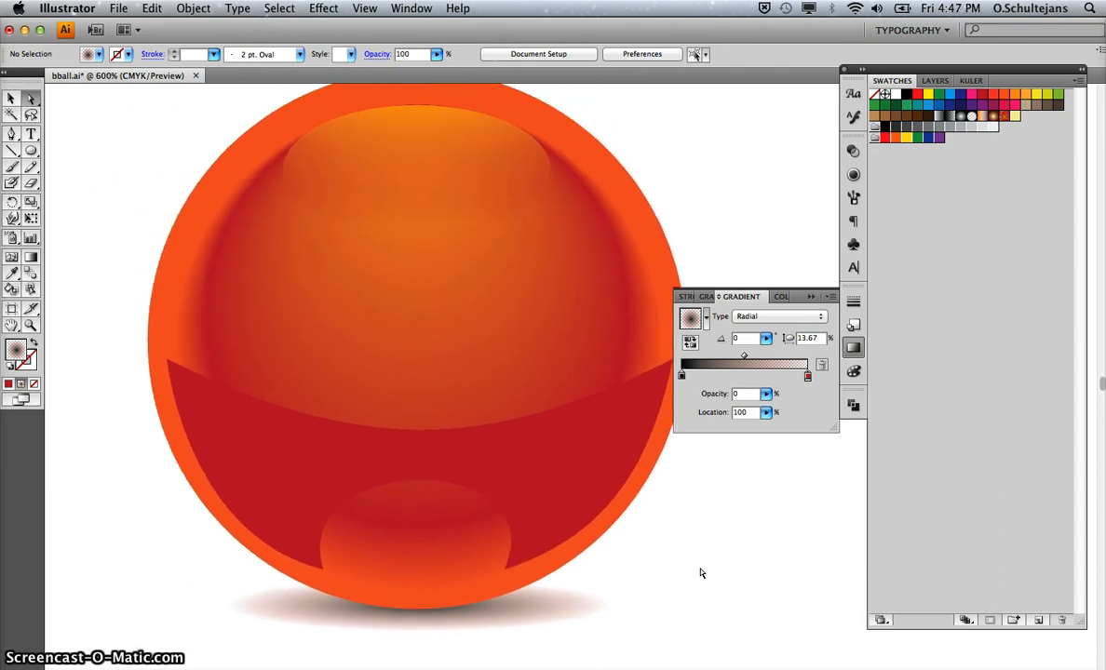
{"action": "scroll", "coordinate": [701, 573], "scroll_direction": "right", "scroll_amount": 3}
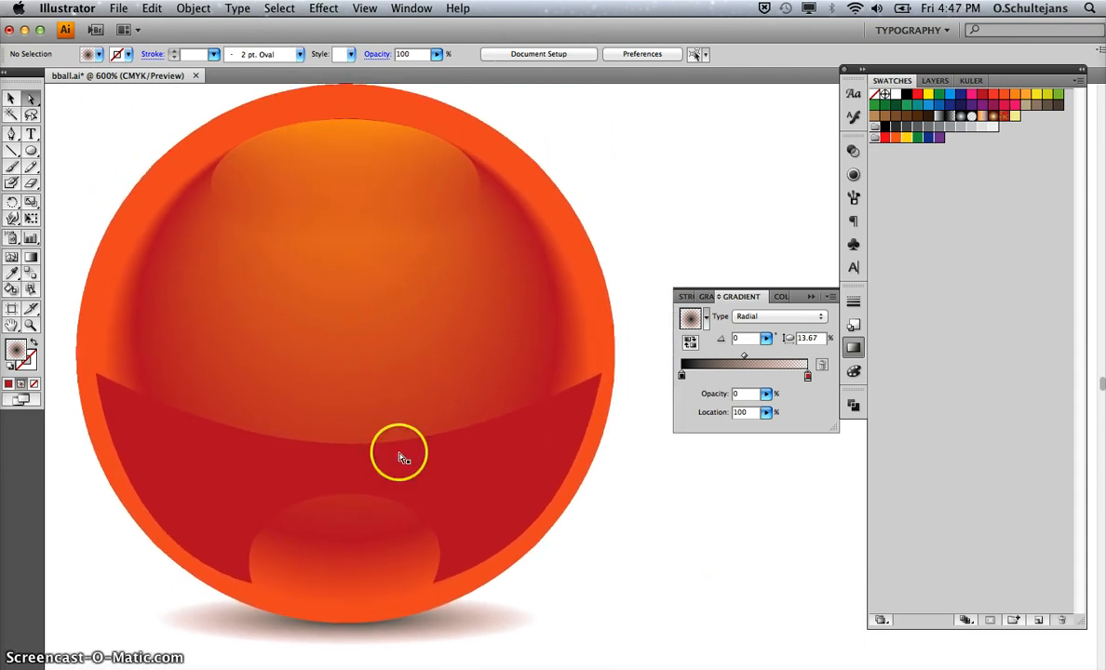
{"action": "key", "text": "super+minus"}
{"action": "key", "text": "super+minus"}
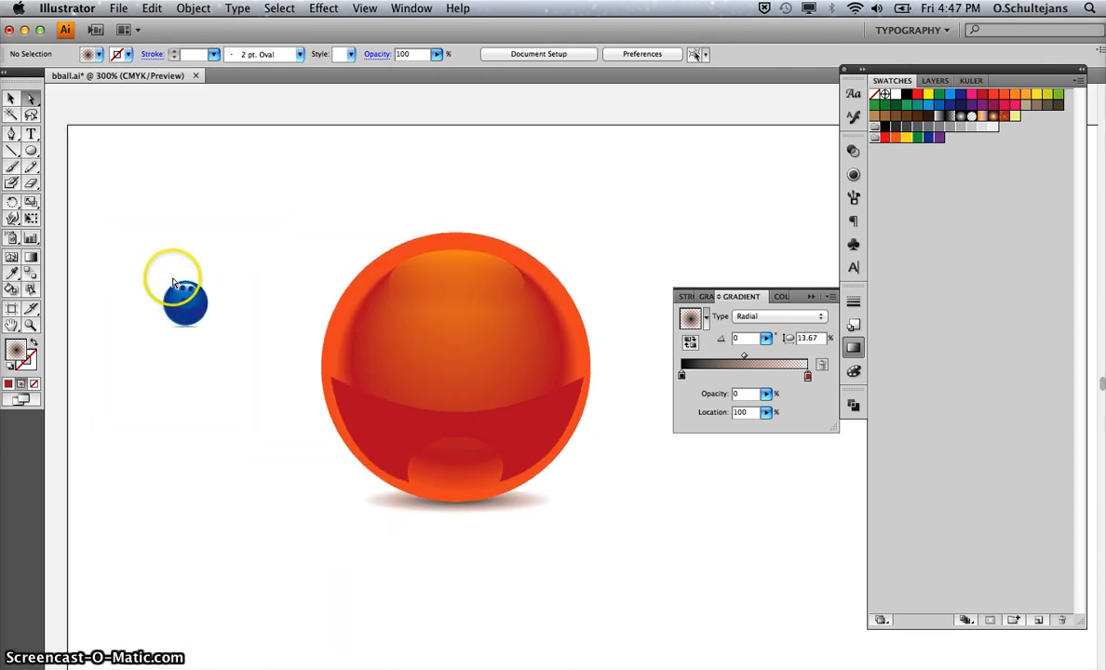
{"action": "left_click_drag", "start_coordinate": [128, 258], "coordinate": [220, 363]}
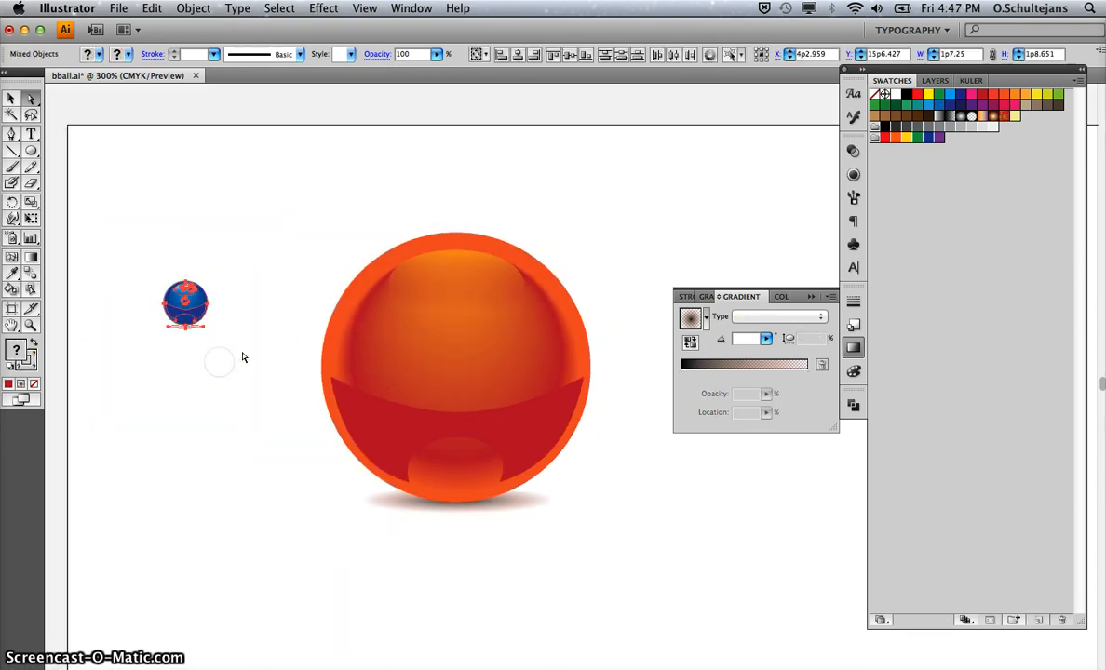
{"action": "left_click", "coordinate": [10, 98]}
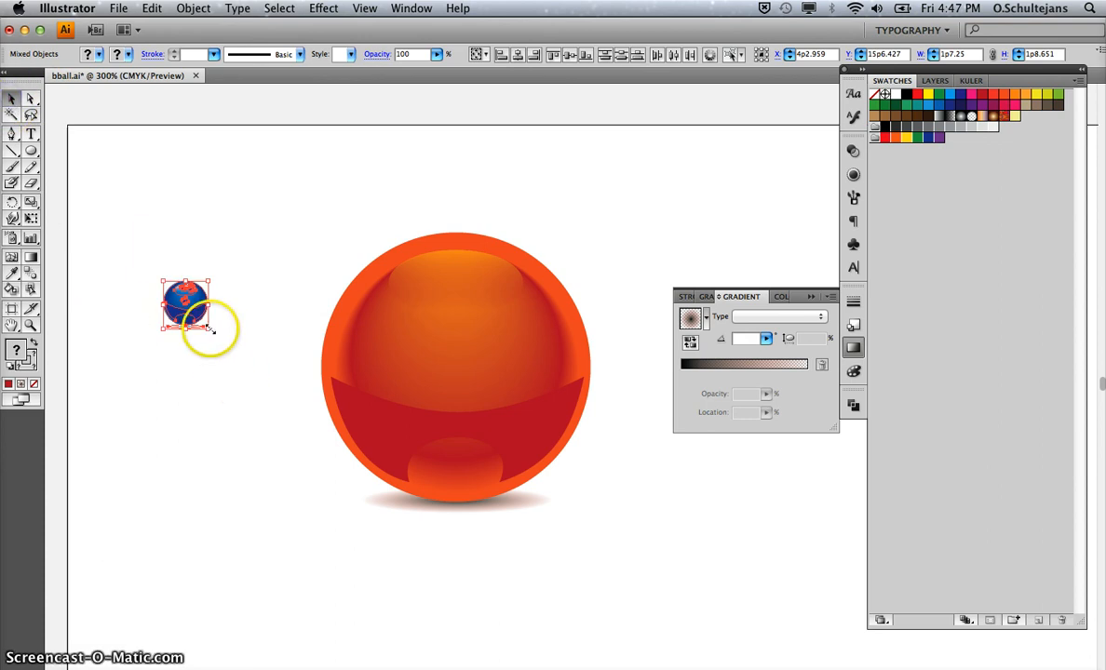
{"action": "left_click_drag", "start_coordinate": [209, 327], "coordinate": [400, 513]}
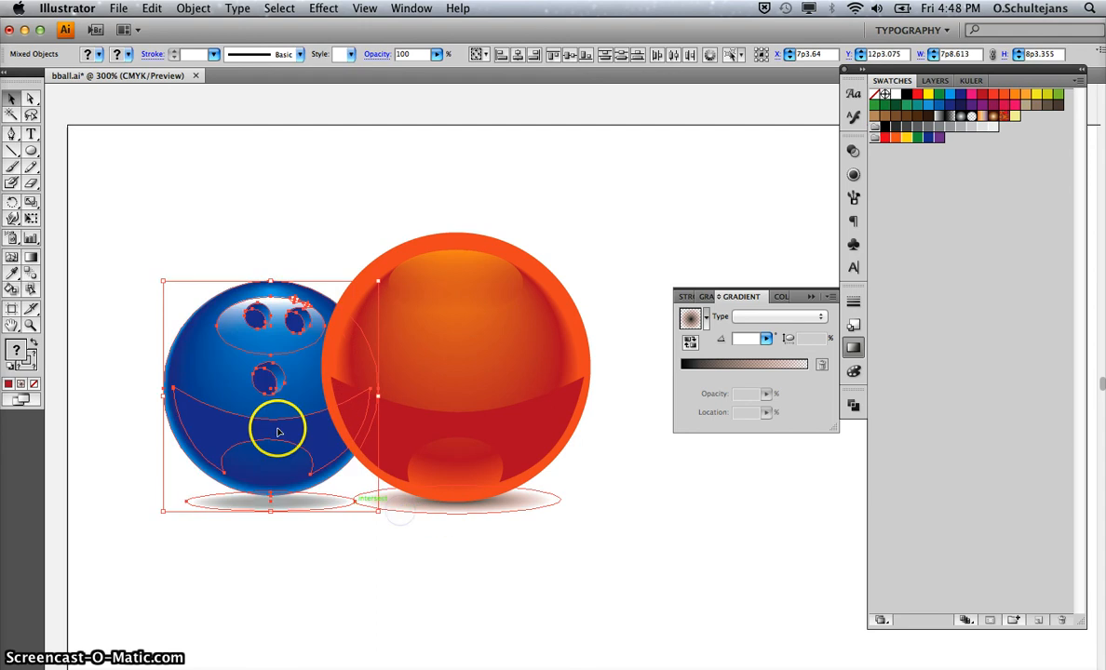
{"action": "left_click", "coordinate": [274, 309]}
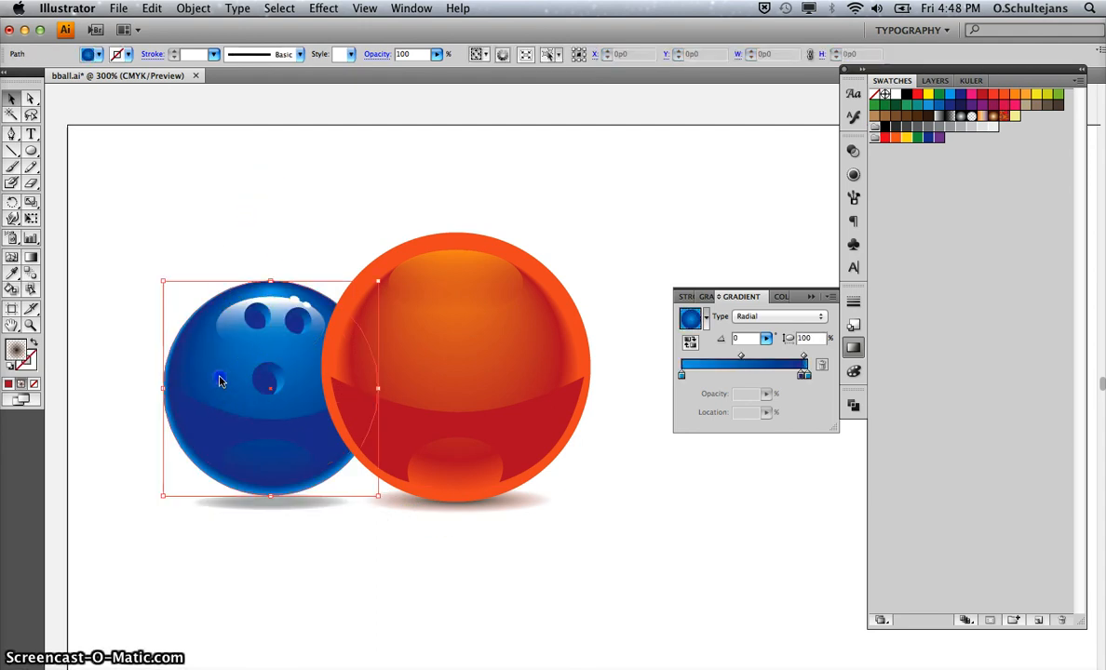
{"action": "left_click_drag", "start_coordinate": [221, 379], "coordinate": [173, 350]}
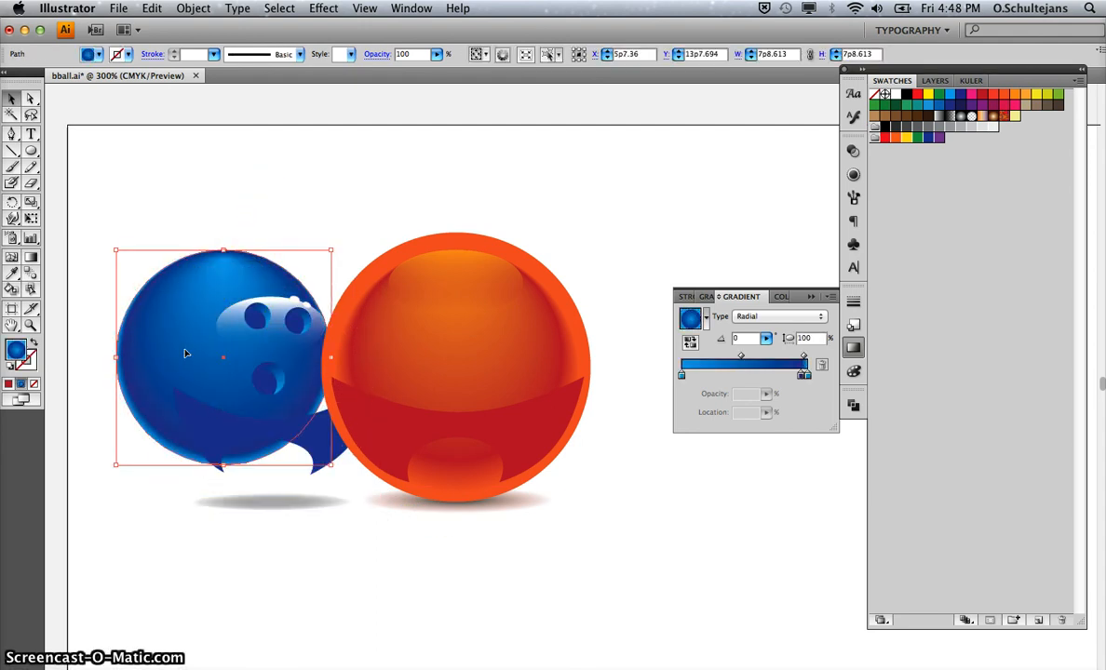
{"action": "key", "text": "super+z"}
Group all parts of the blue reference ball, move the group up and away from the orange ball, and deselect it.
{"action": "left_click_drag", "start_coordinate": [158, 199], "coordinate": [286, 543]}
{"action": "key", "text": "super+g"}
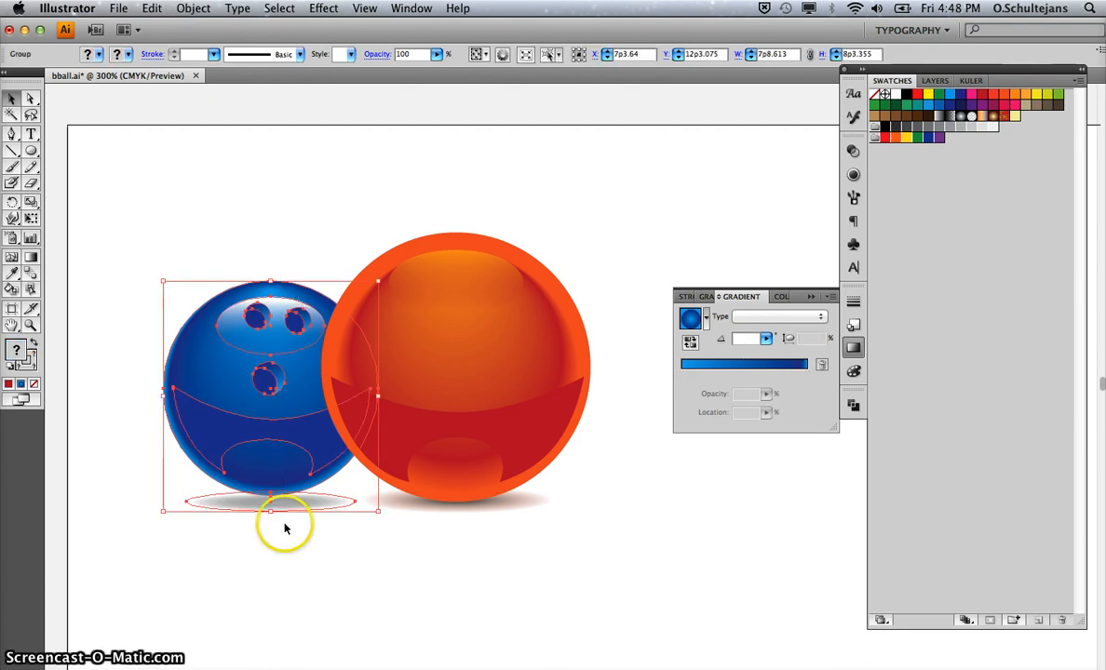
{"action": "left_click_drag", "start_coordinate": [232, 389], "coordinate": [193, 351]}
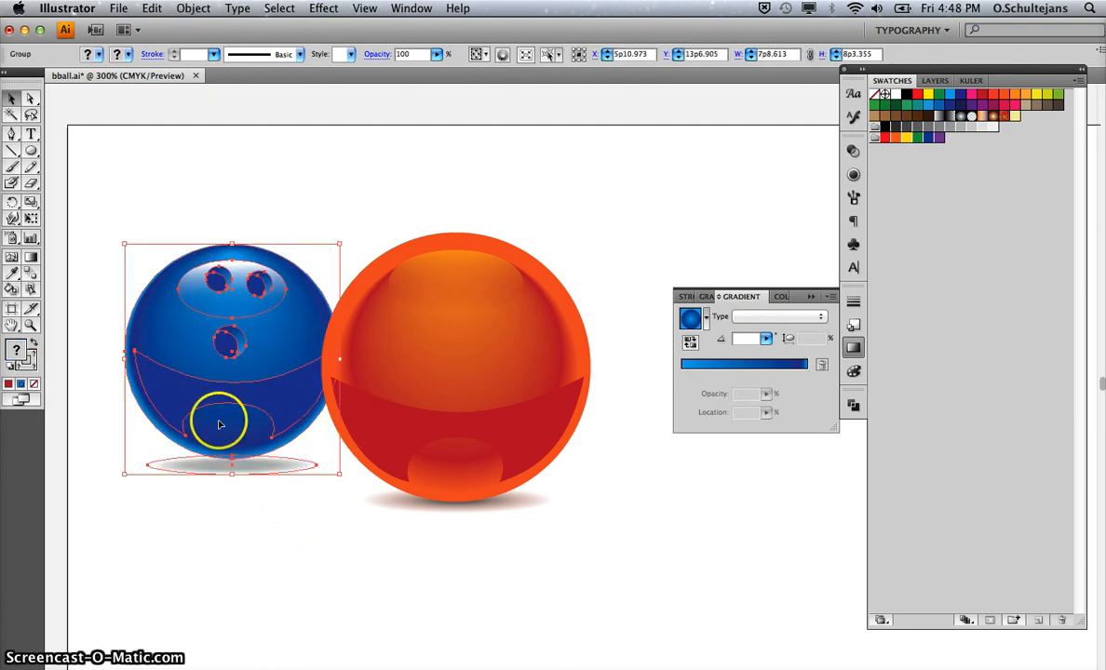
{"action": "left_click", "coordinate": [272, 167]}
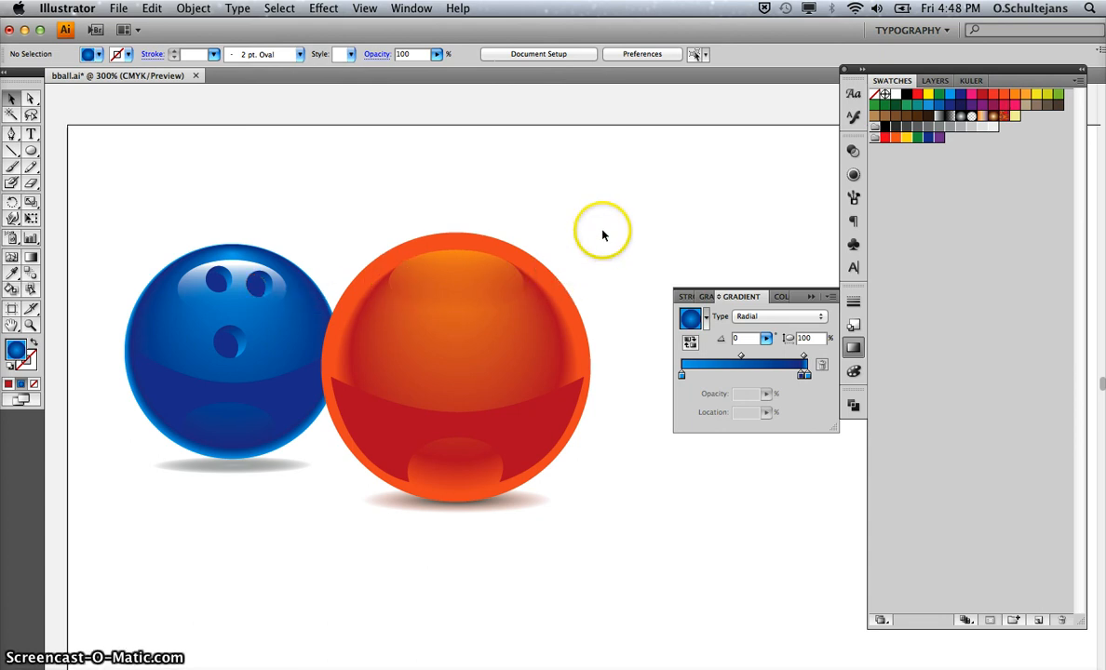
Activate the Ellipse tool and save the document.
{"action": "left_click", "coordinate": [30, 151]}
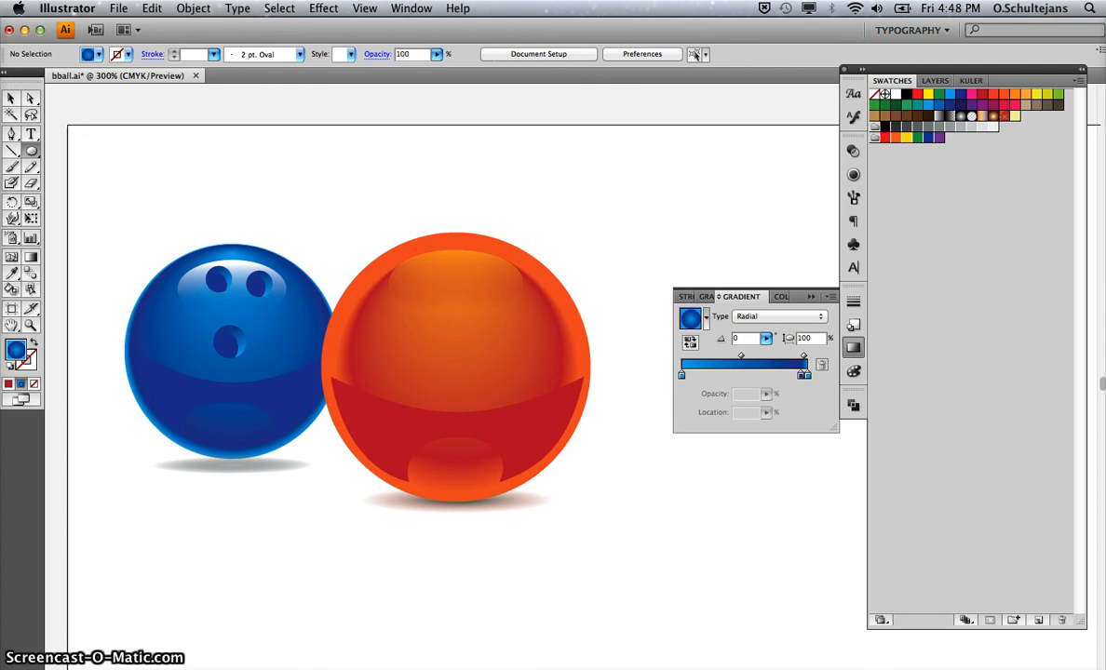
{"action": "left_click", "coordinate": [118, 8]}
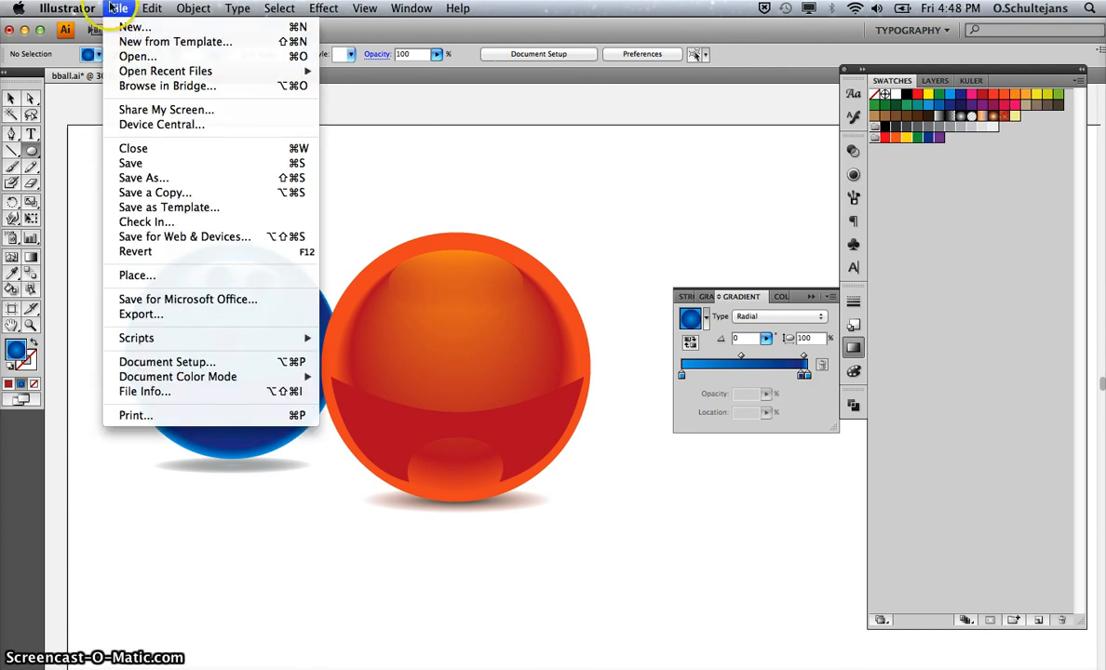
{"action": "left_click", "coordinate": [163, 164]}
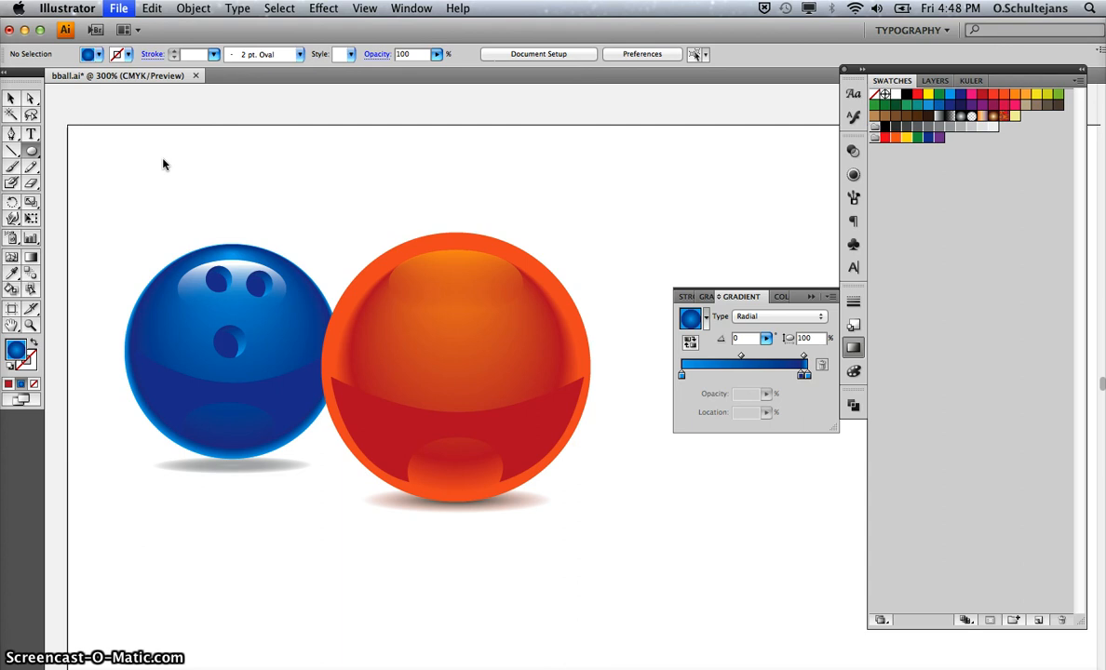